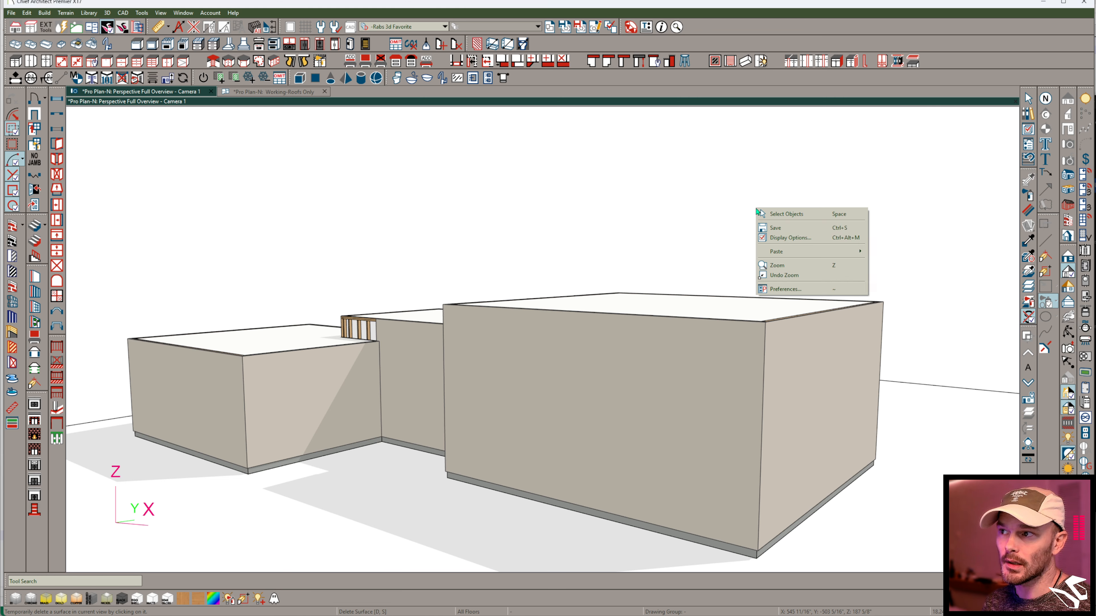
# - Temporarily delete the front wall surfaces of the large, middle and small blocks to expose their stud framing
pyautogui.click(803, 213)
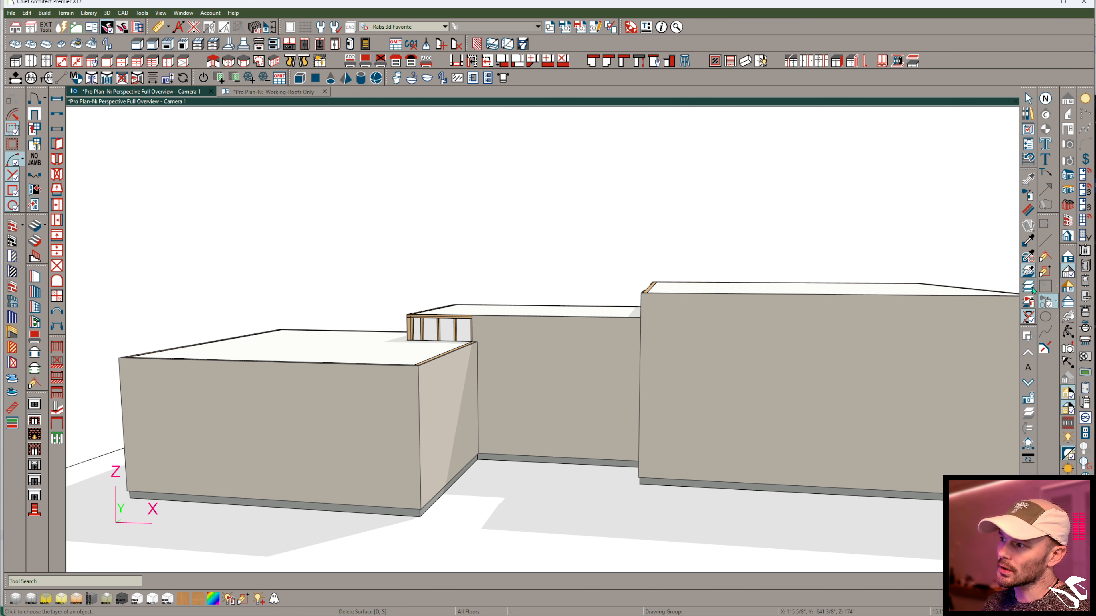
pyautogui.click(1059, 381)
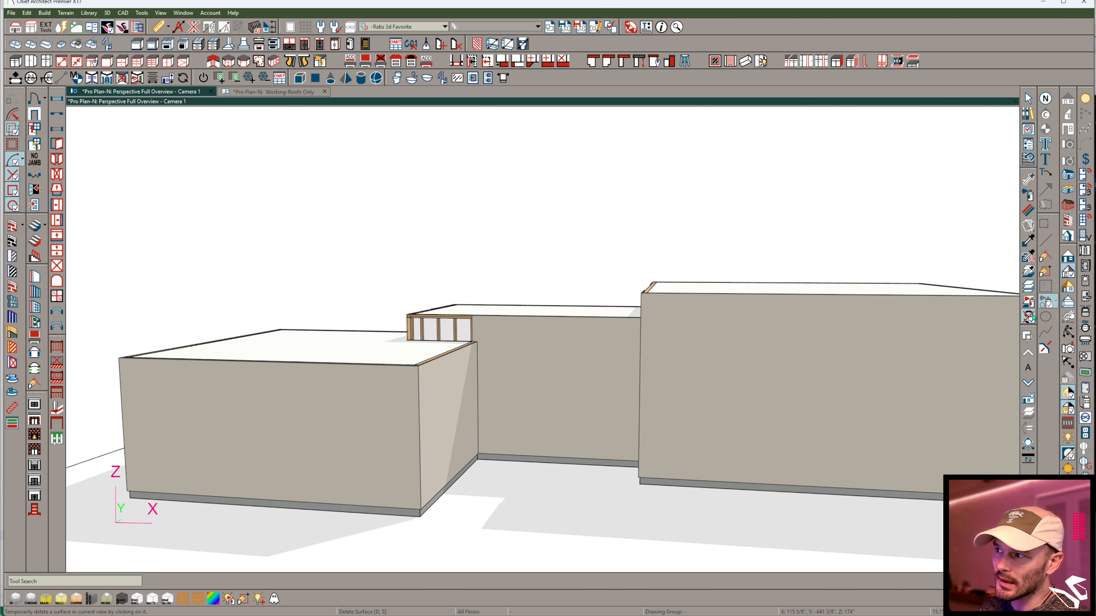
pyautogui.click(761, 383)
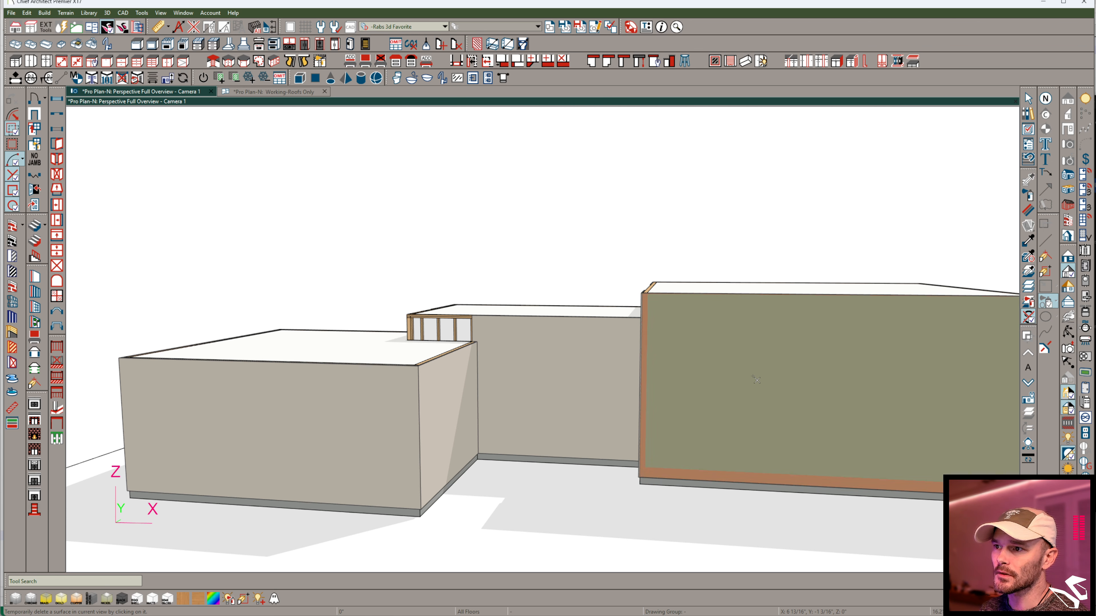
pyautogui.click(546, 393)
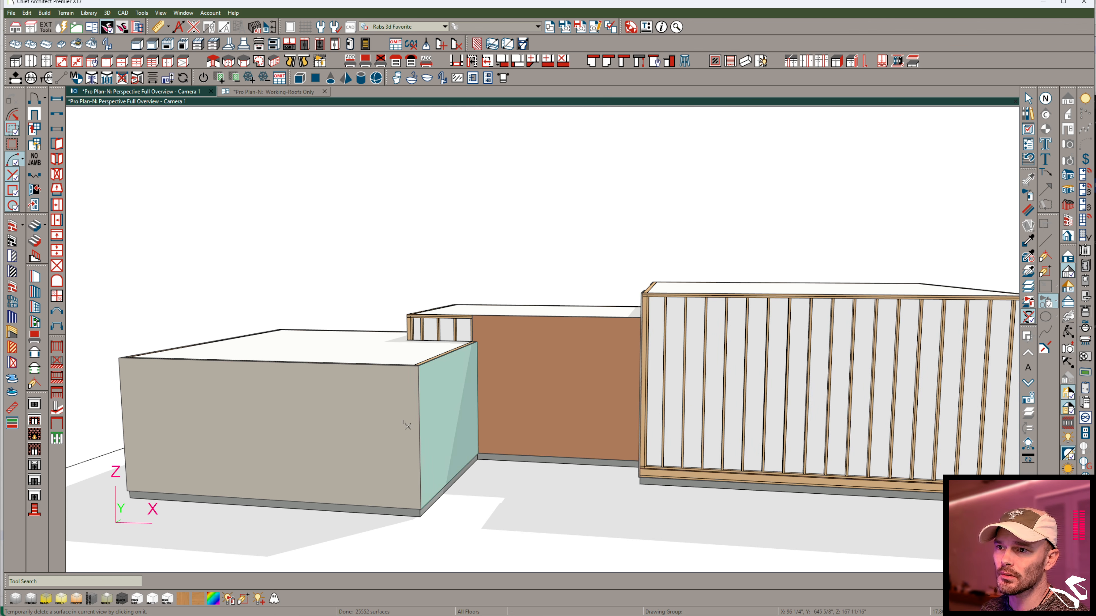
pyautogui.click(432, 402)
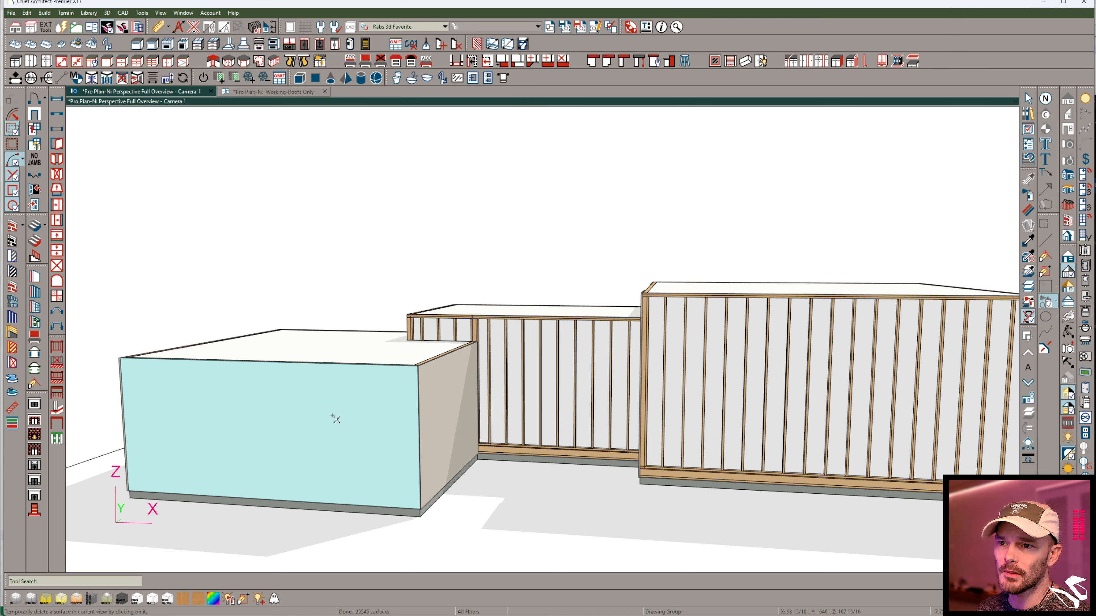
pyautogui.click(335, 419)
# - Select a single exposed stud in the front wall of the large block
pyautogui.moveTo(336, 419); pyautogui.dragTo(533, 237, button='middle')
pyautogui.click(584, 293)
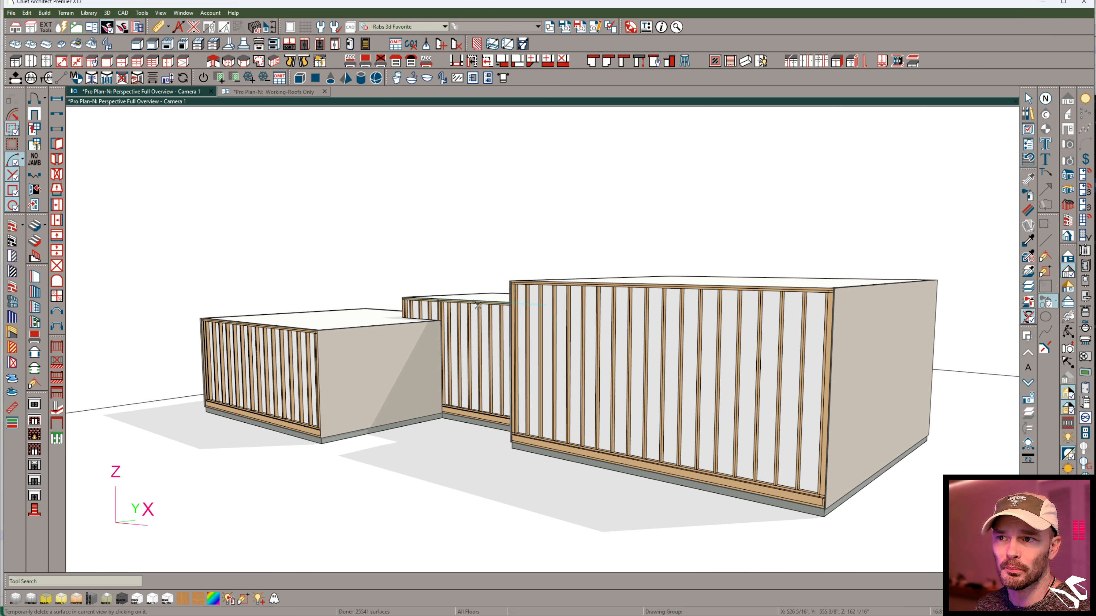
pyautogui.click(266, 347)
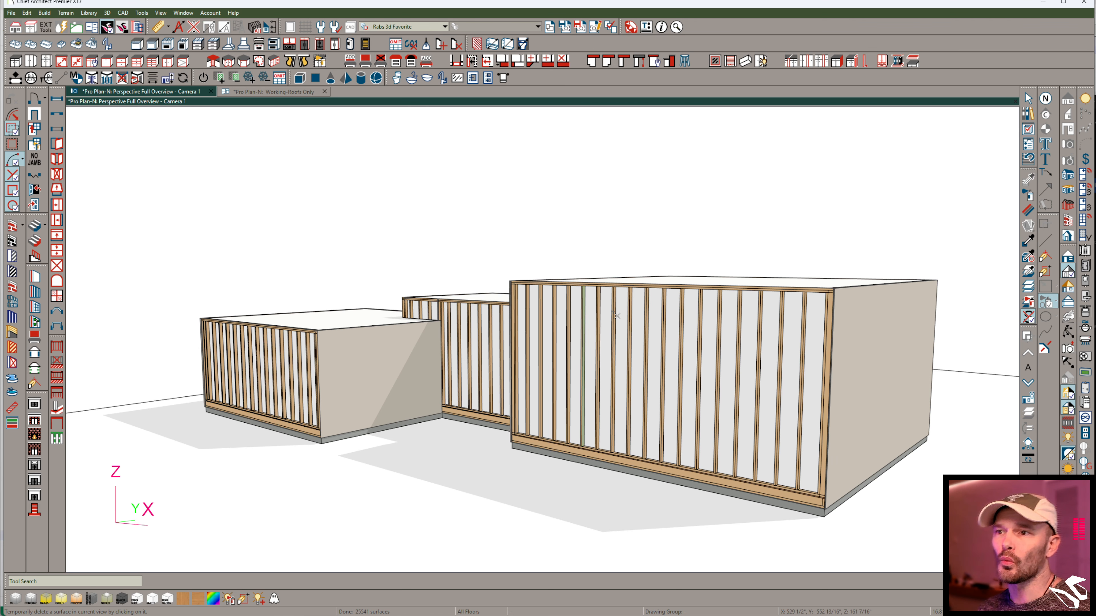
pyautogui.moveTo(893, 318); pyautogui.dragTo(669, 427, button='middle')
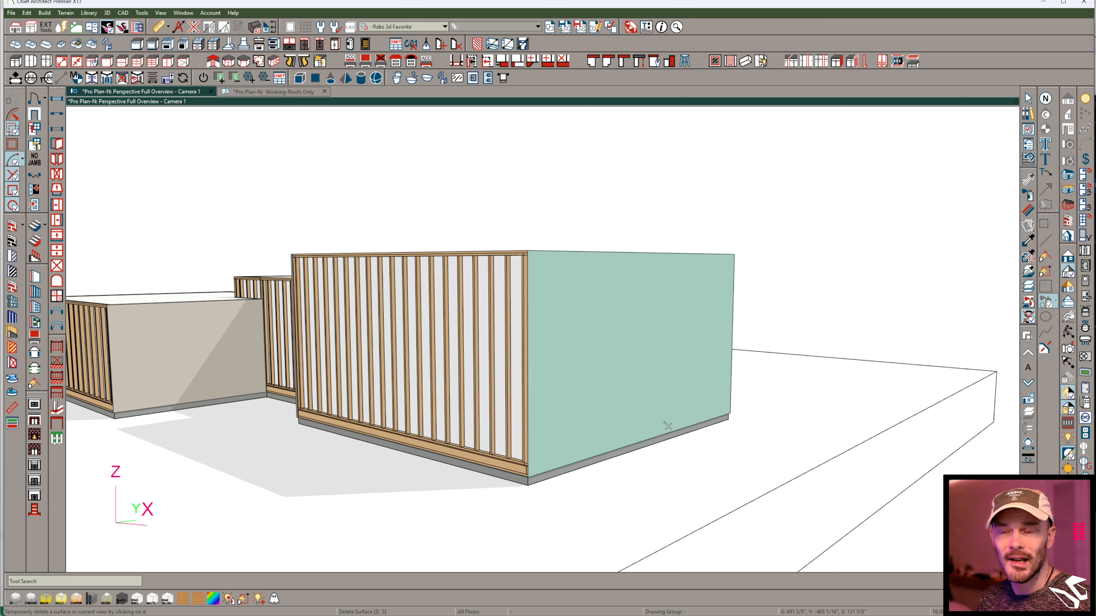
pyautogui.click(460, 356)
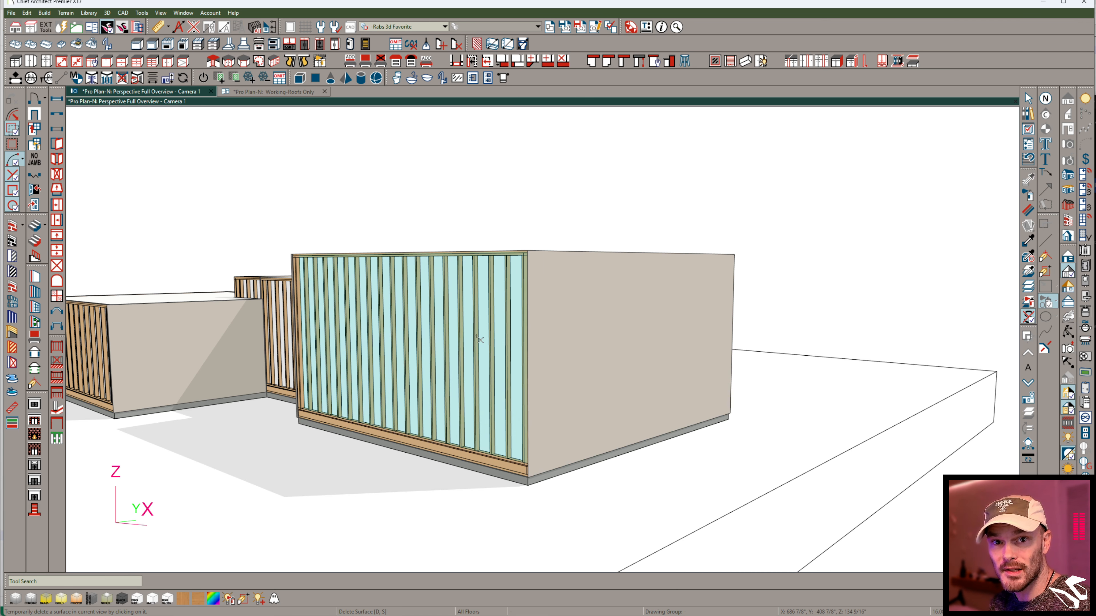
pyautogui.click(494, 351)
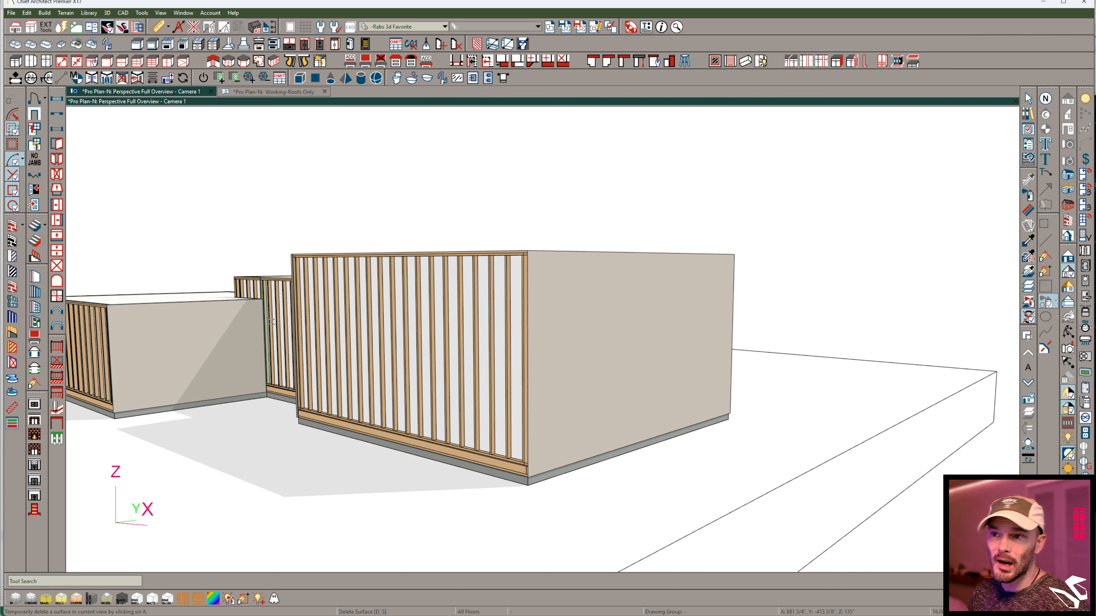
pyautogui.press('space')
pyautogui.click(460, 278)
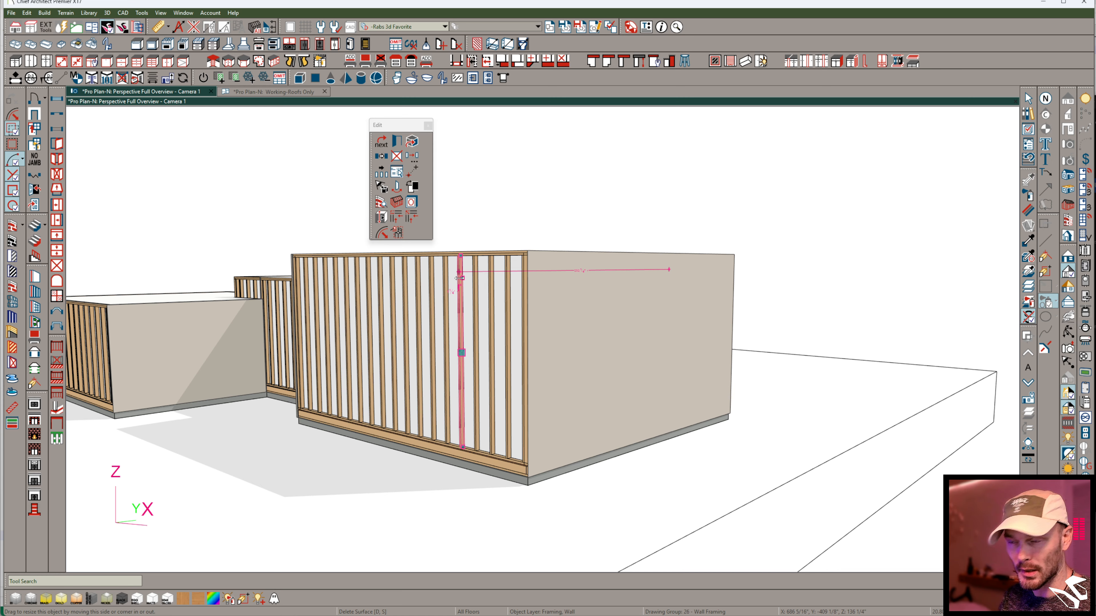
# - Open the wall detail of the large block's intact end wall to view its full framing, and return to the perspective camera
pyautogui.click(593, 326)
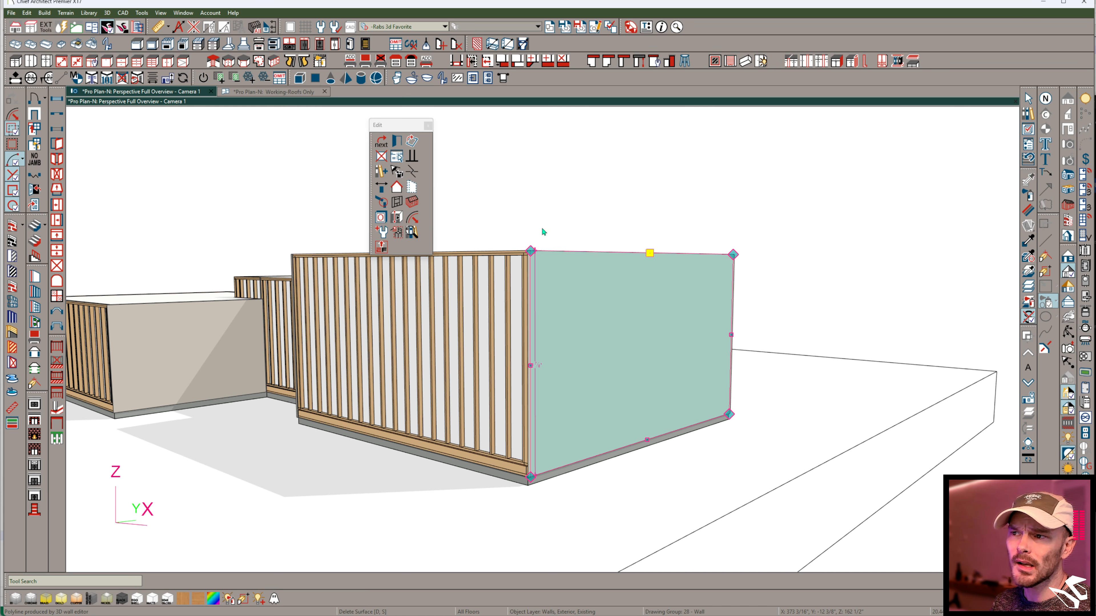
pyautogui.click(381, 217)
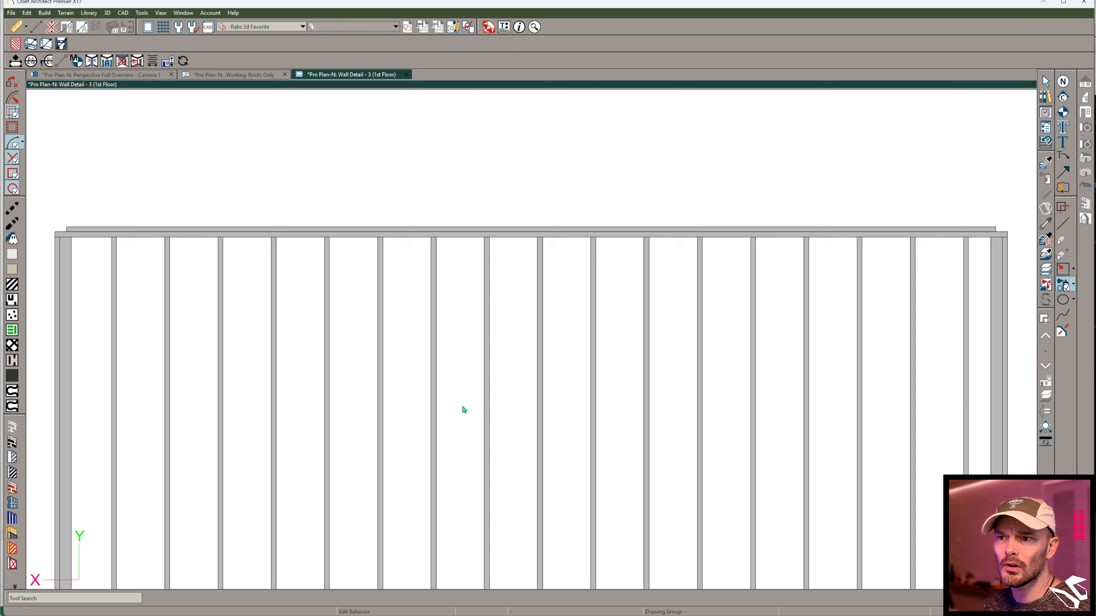
pyautogui.scroll(-1, 463, 408)
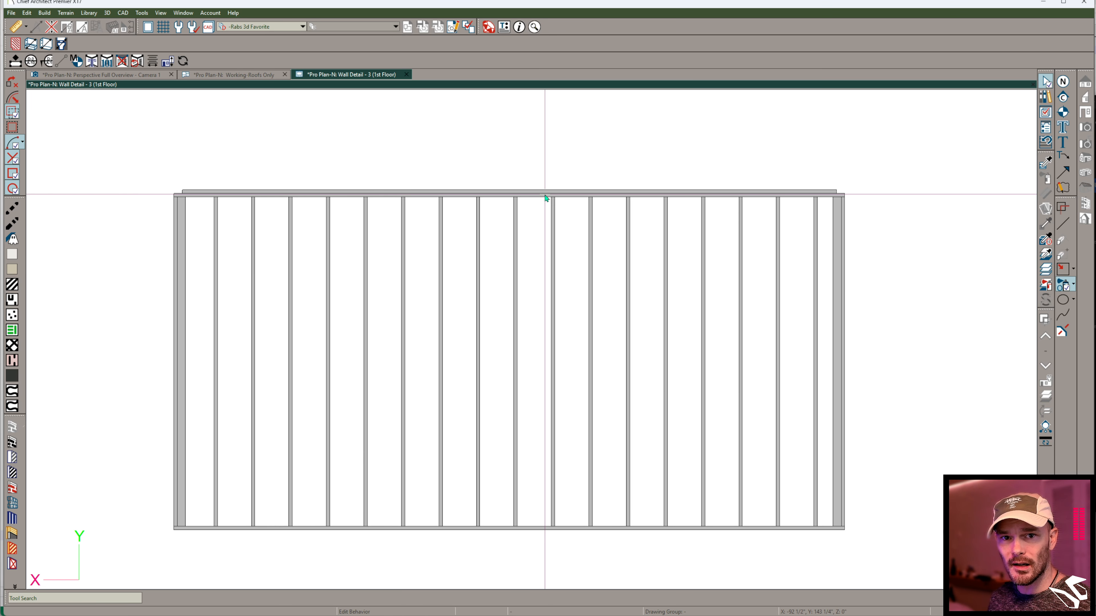
pyautogui.press('space')
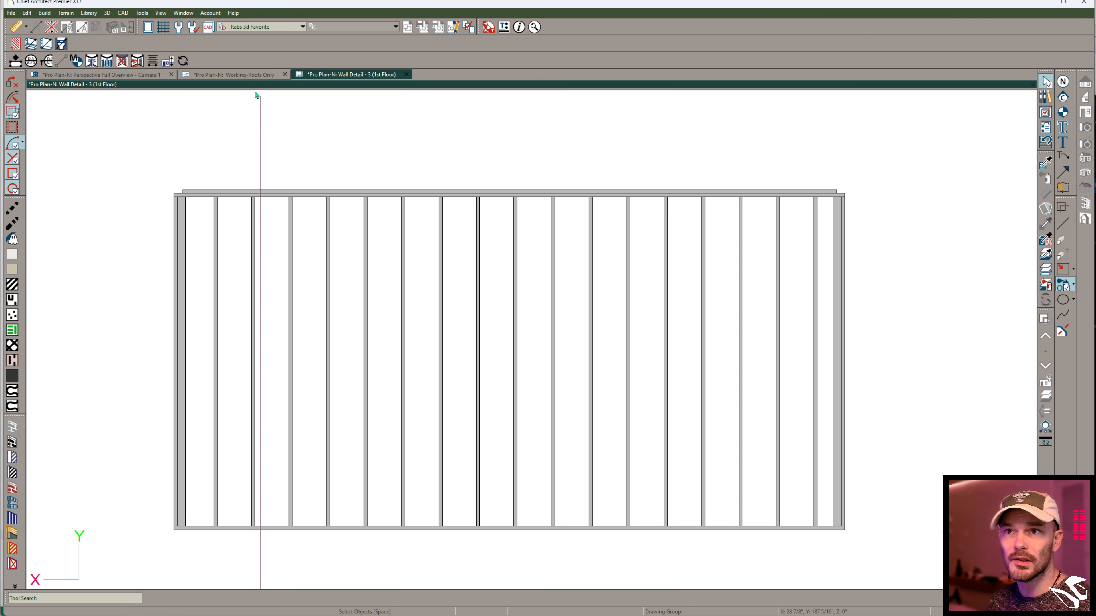
pyautogui.click(234, 75)
pyautogui.click(156, 92)
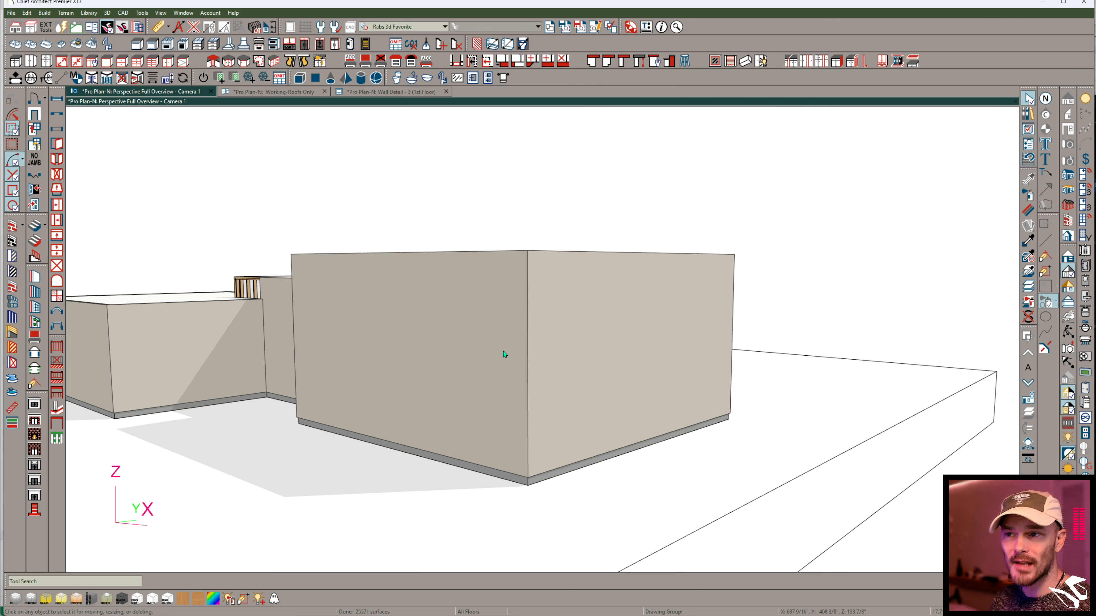
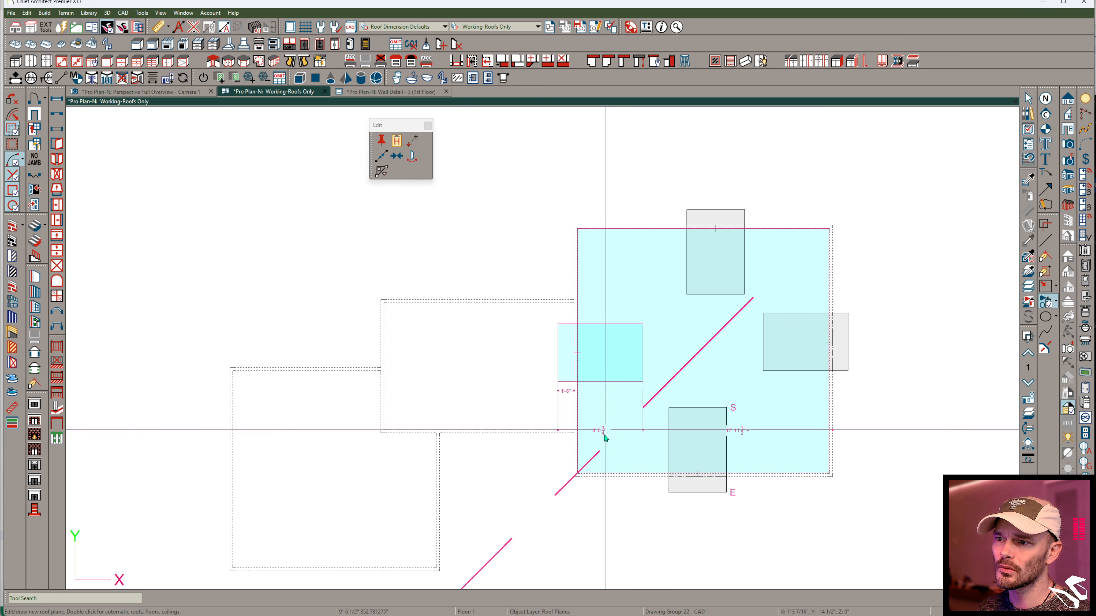
# - Place the rotated roof plane copy on the large block's left wall in plan
pyautogui.click(601, 449)
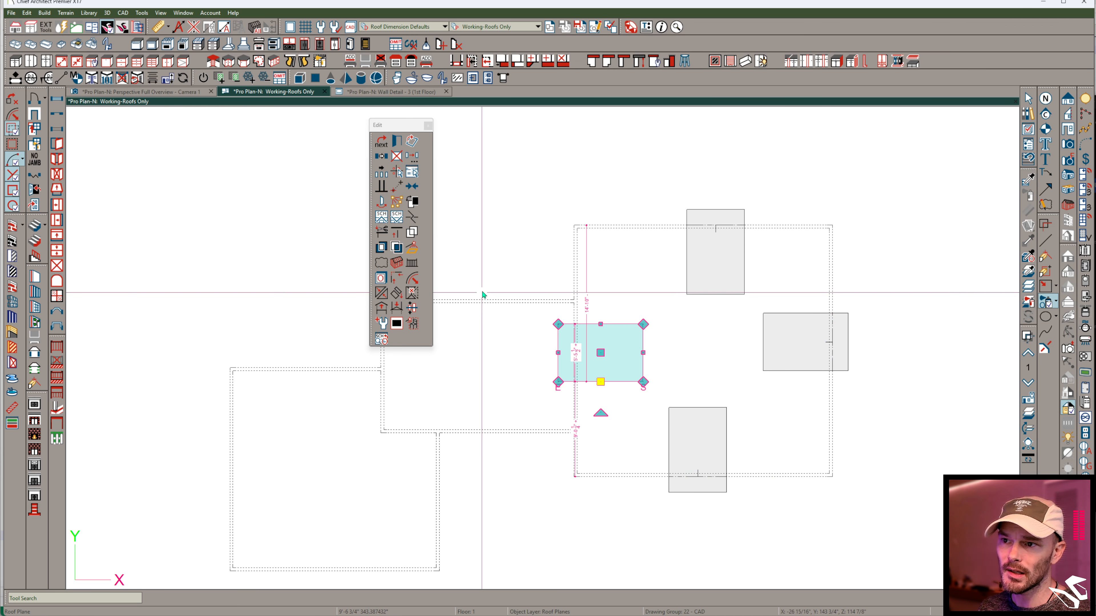
pyautogui.press('Escape')
pyautogui.moveTo(461, 299); pyautogui.dragTo(504, 290)
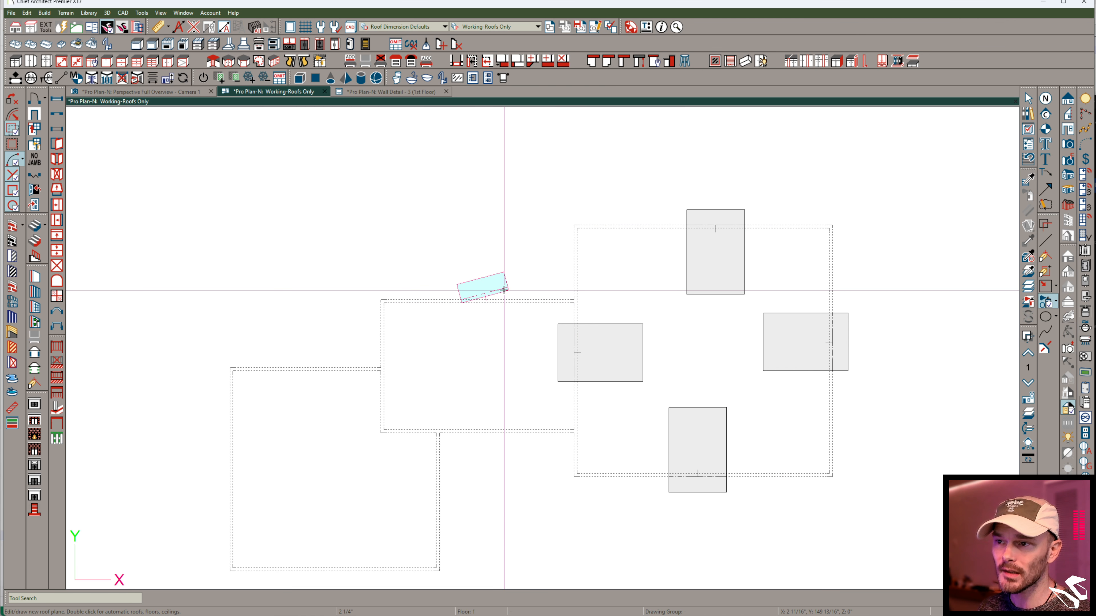
pyautogui.press('space')
pyautogui.click(443, 290)
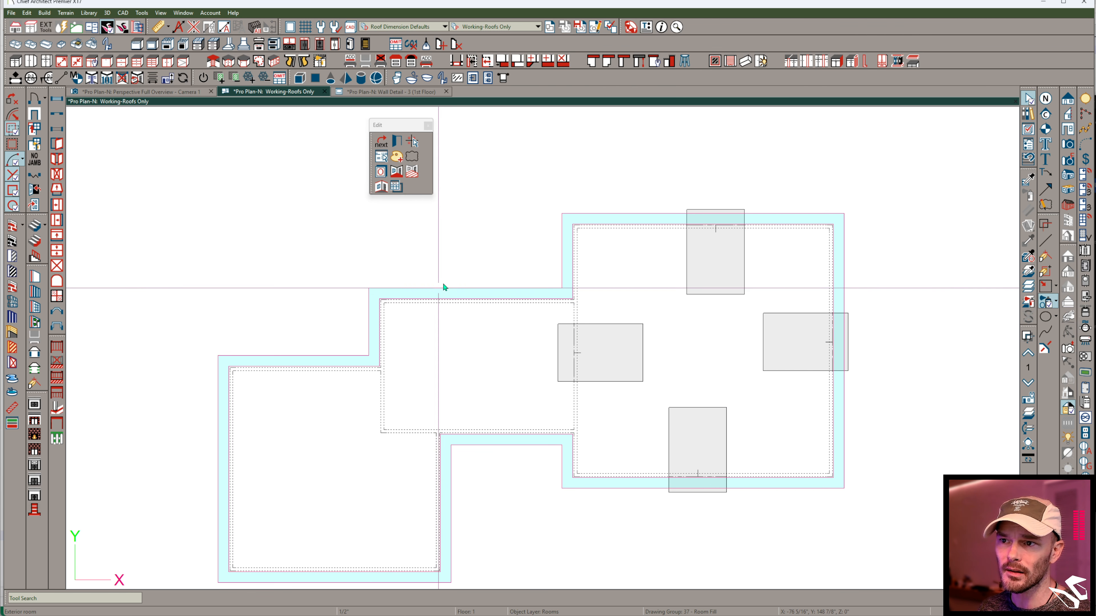
# - Draw a roof plane on the middle block's upper wall in plan and place rotated copies on its left and lower walls
pyautogui.press('space')
pyautogui.moveTo(458, 300); pyautogui.dragTo(494, 299)
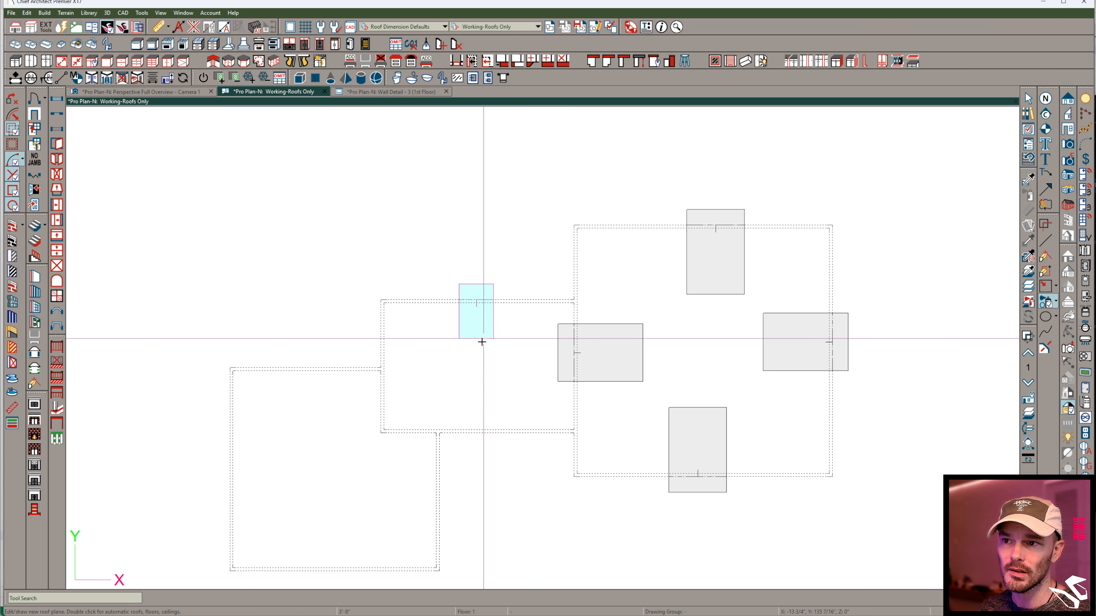
pyautogui.click(468, 343)
pyautogui.click(400, 318)
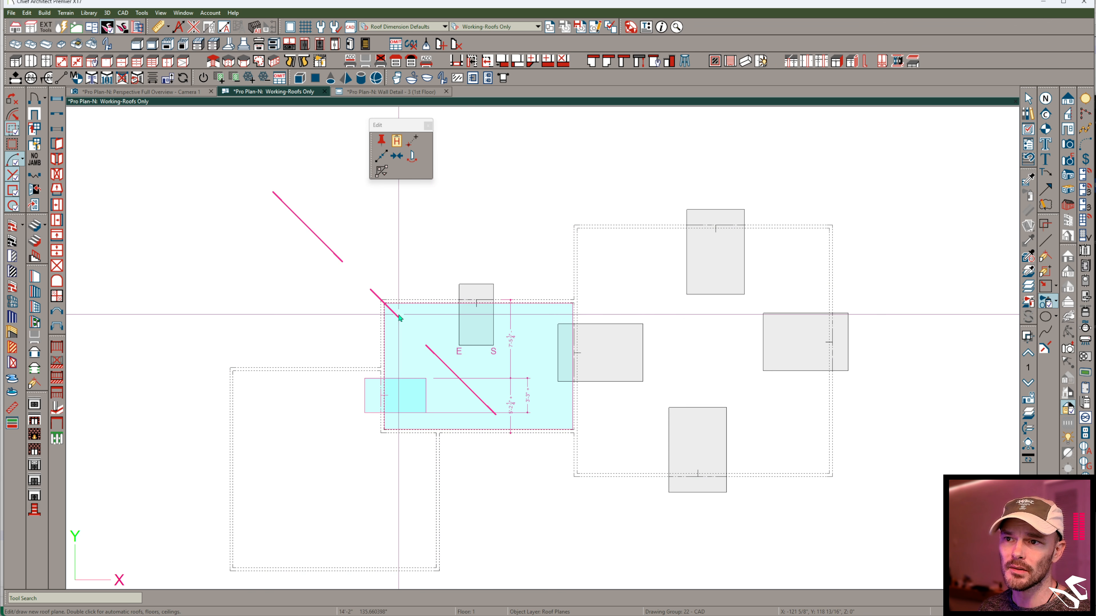
pyautogui.click(398, 316)
pyautogui.press('c')
pyautogui.press('r')
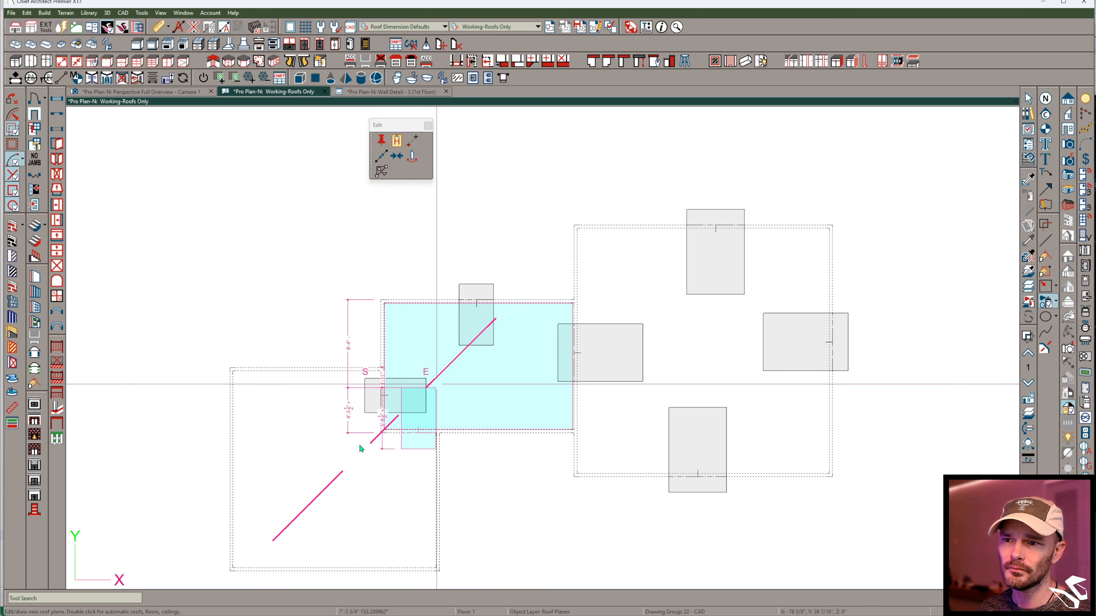
pyautogui.press('Escape')
pyautogui.press('Escape')
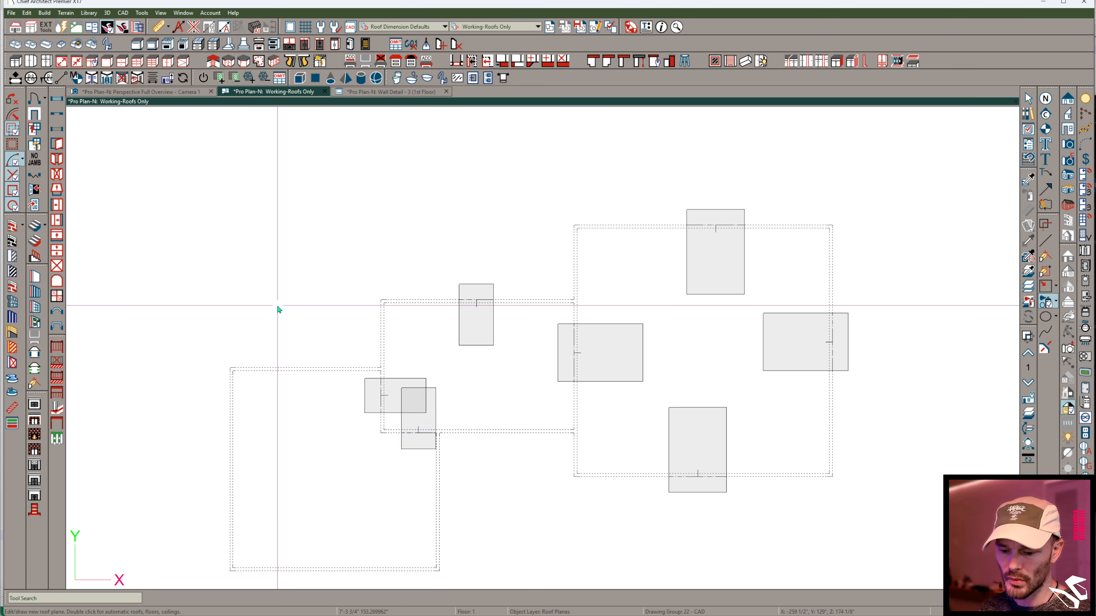
# - Draw a roof plane on the small block's upper wall in plan and place rotated copies on its left, lower and right walls
pyautogui.moveTo(283, 367); pyautogui.dragTo(314, 366)
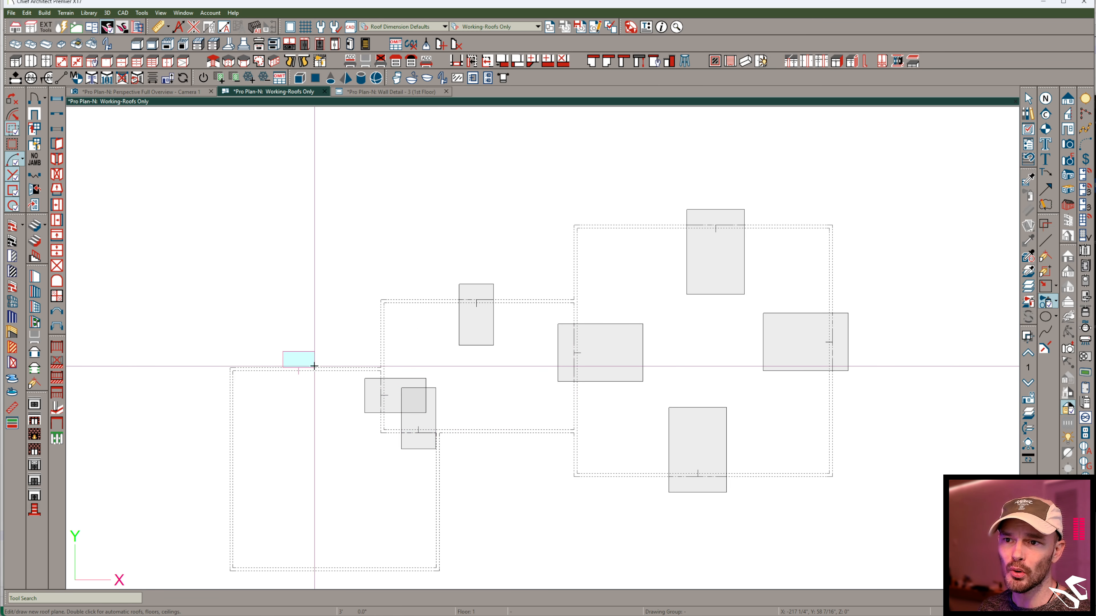
pyautogui.click(313, 419)
pyautogui.click(297, 393)
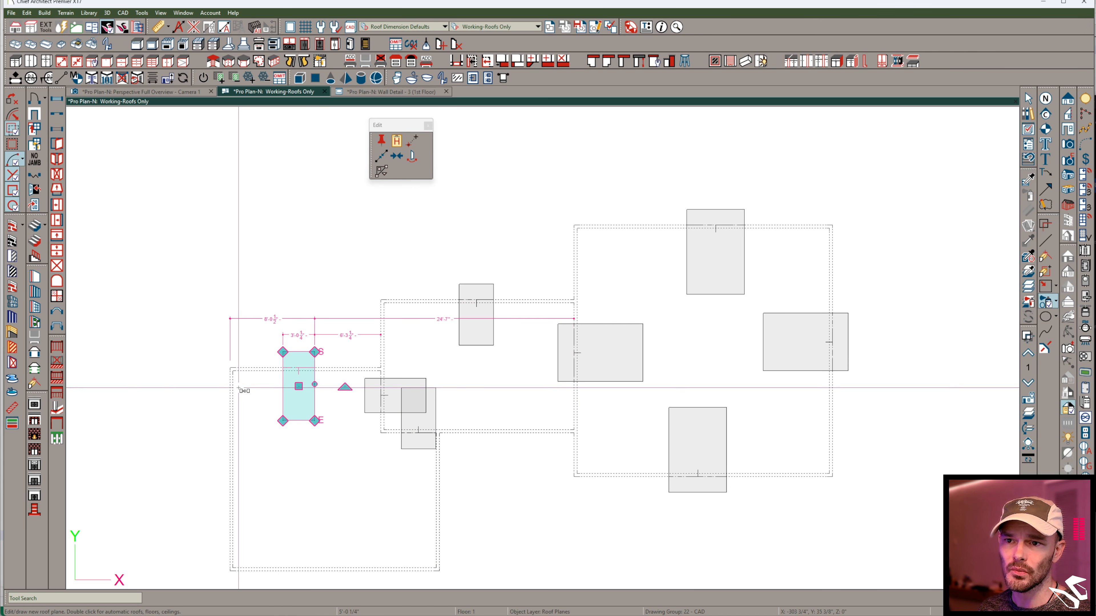
pyautogui.press('r')
pyautogui.click(251, 382)
pyautogui.press('c')
pyautogui.press('r')
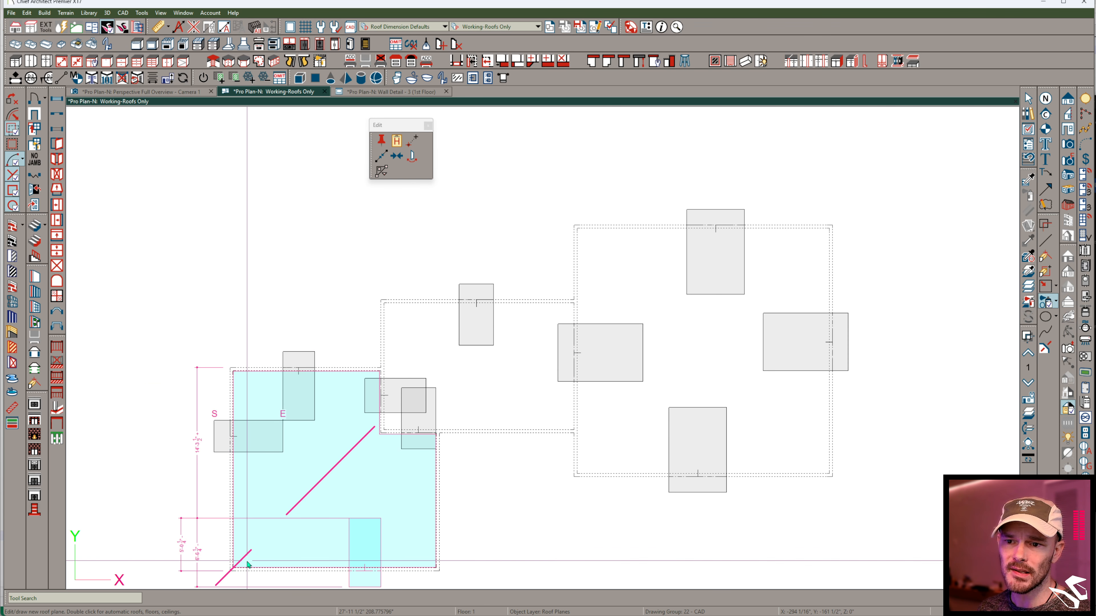
pyautogui.click(373, 524)
pyautogui.press('c')
pyautogui.press('r')
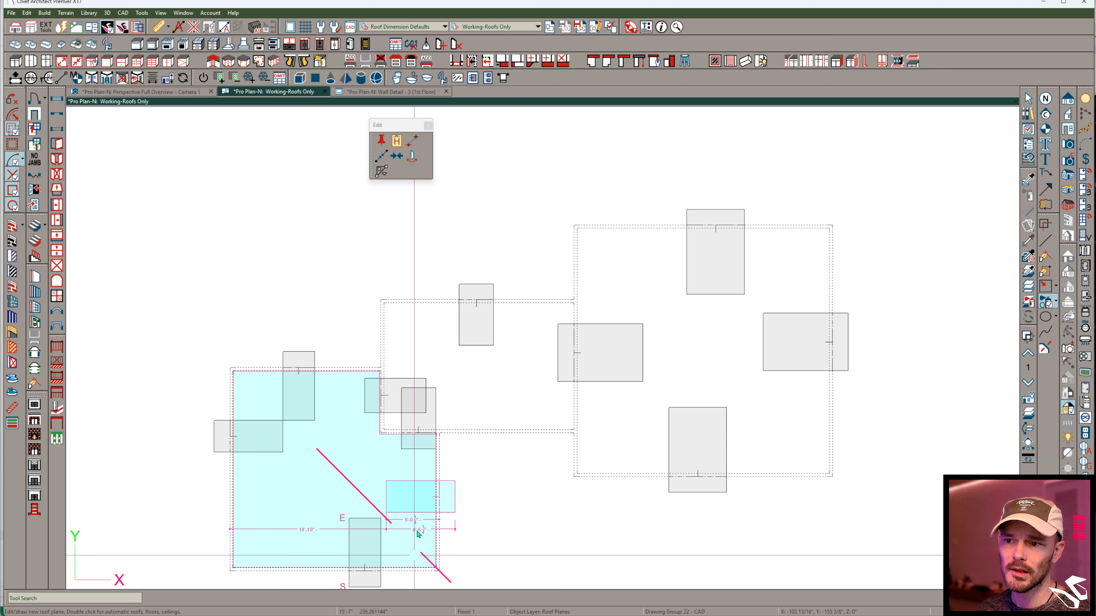
pyautogui.click(418, 535)
# - Open the specification of the roof plane on the small block's right wall to review its height and pitch settings, and close it
pyautogui.hotkey('ctrl', 'e')
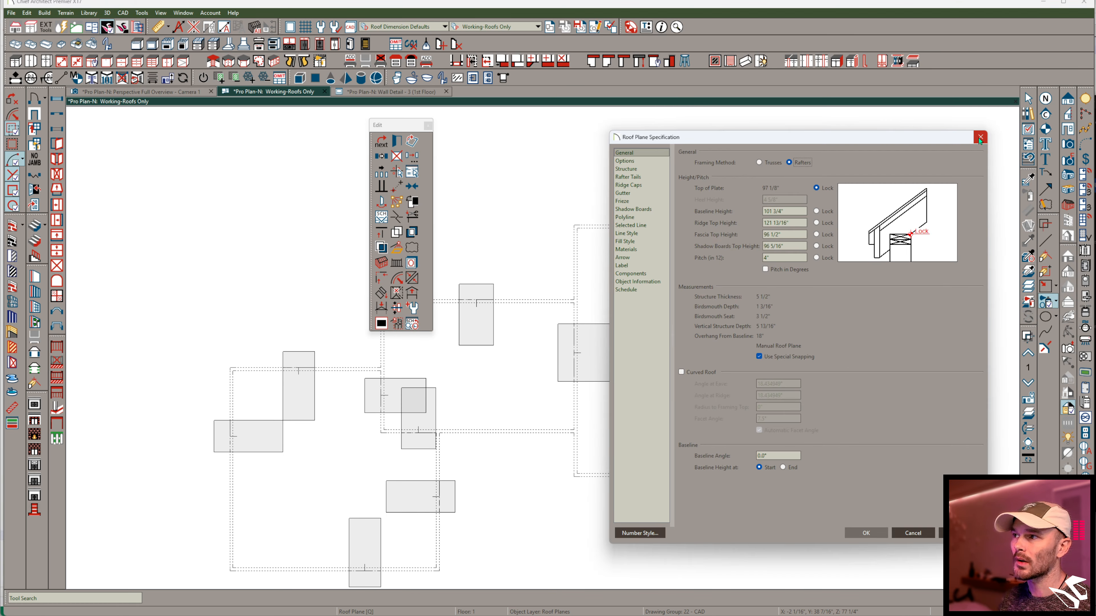
pyautogui.click(979, 138)
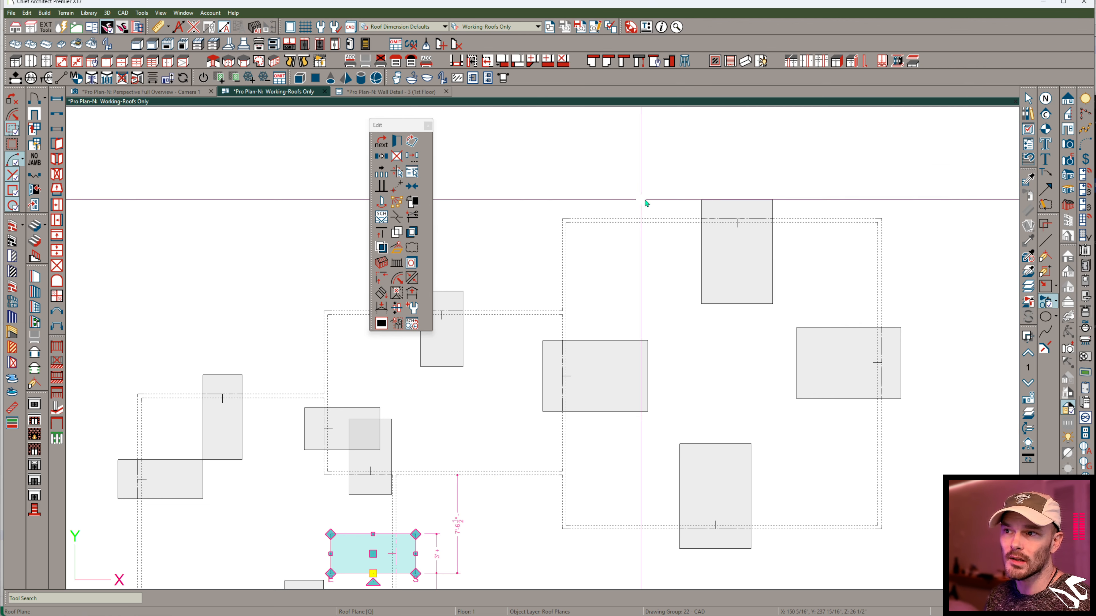
# - Select the roof plane on the large block's upper wall to examine its baseline and overhang, and deselect it
pyautogui.scroll(5, 736, 216)
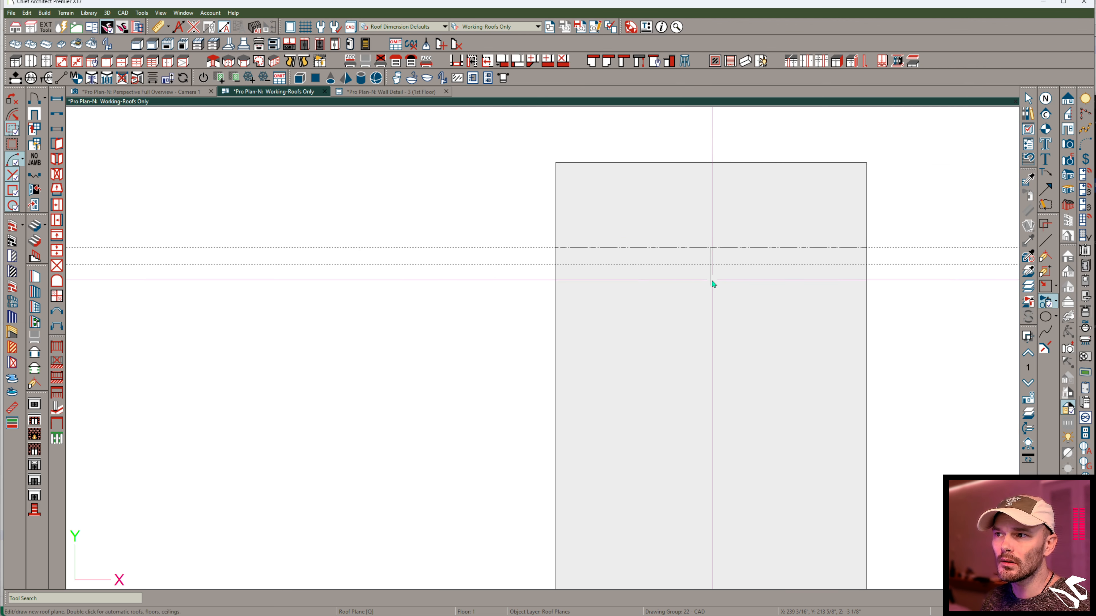
pyautogui.click(715, 284)
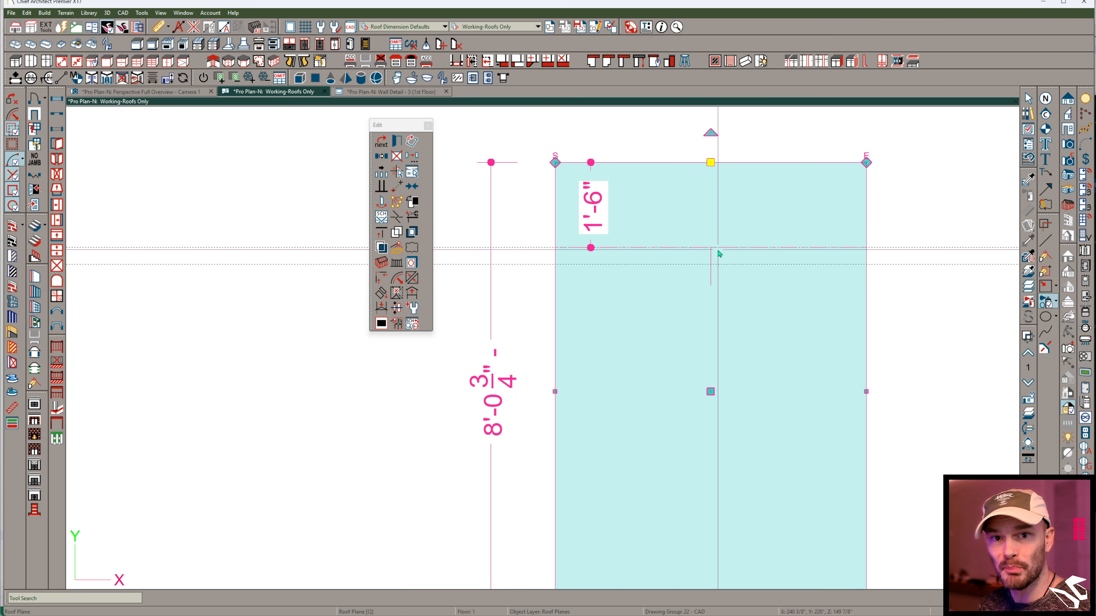
pyautogui.click(908, 255)
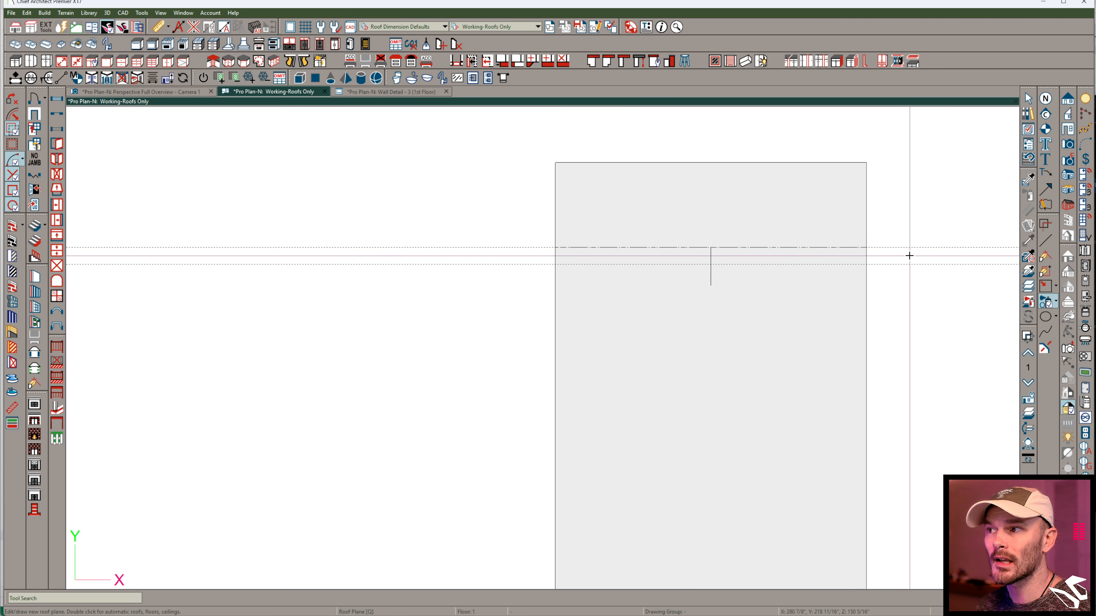
# - Select the large block's upper wall and review the Walls, Main Layer Only entry in its object layer properties
pyautogui.click(906, 256)
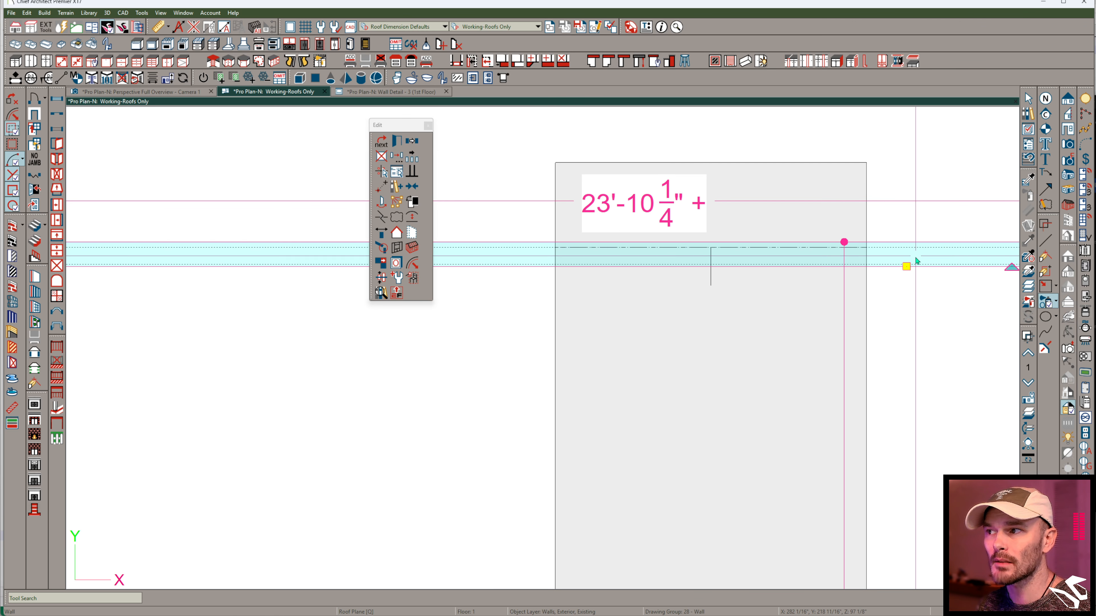
pyautogui.press('q')
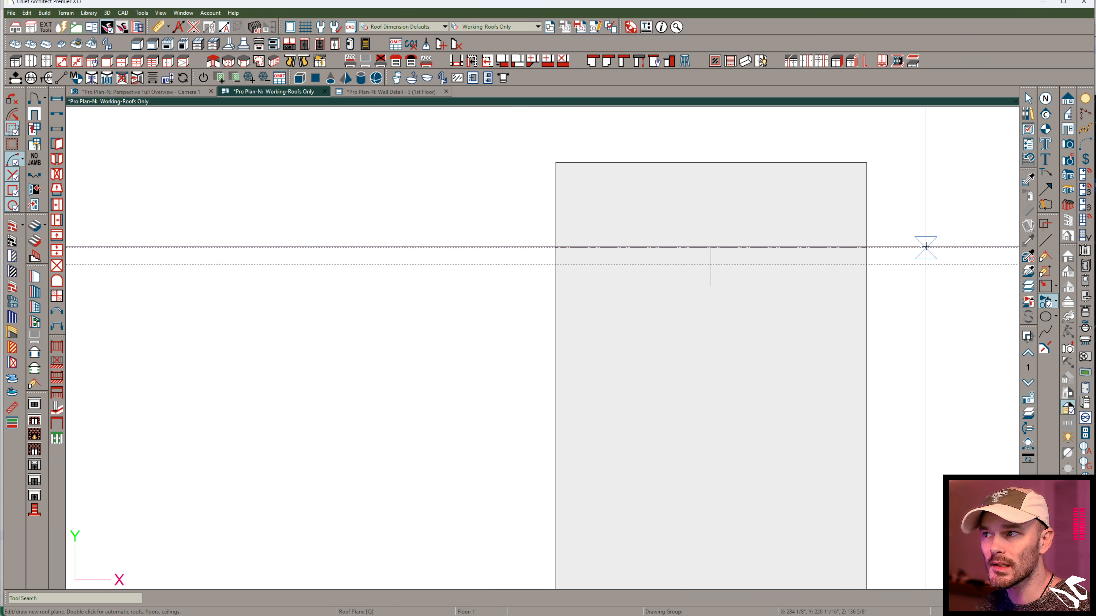
pyautogui.click(425, 259)
pyautogui.click(400, 261)
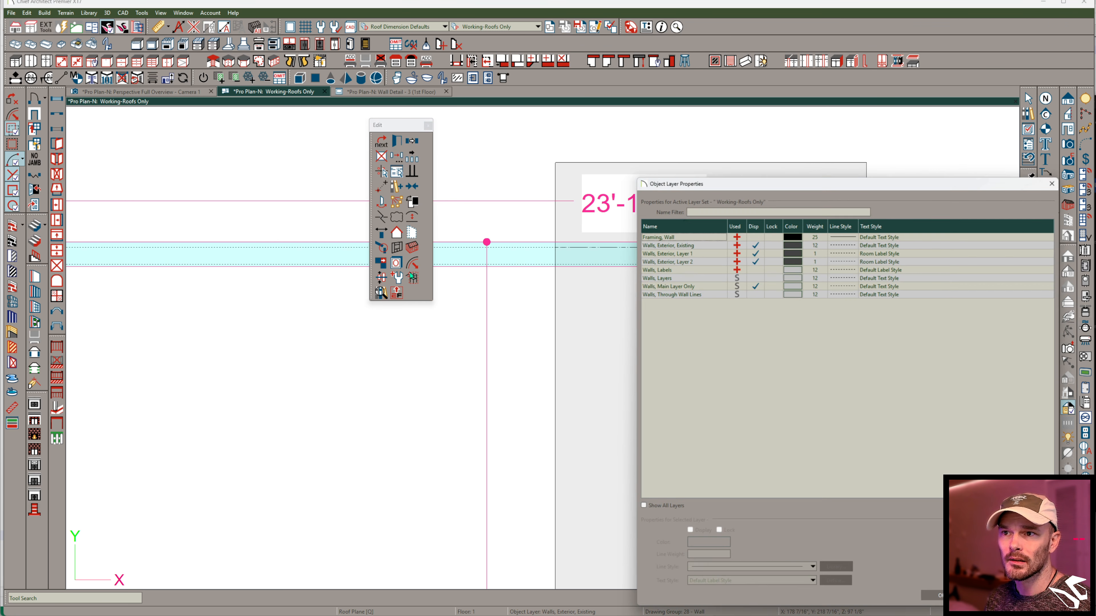
pyautogui.click(681, 285)
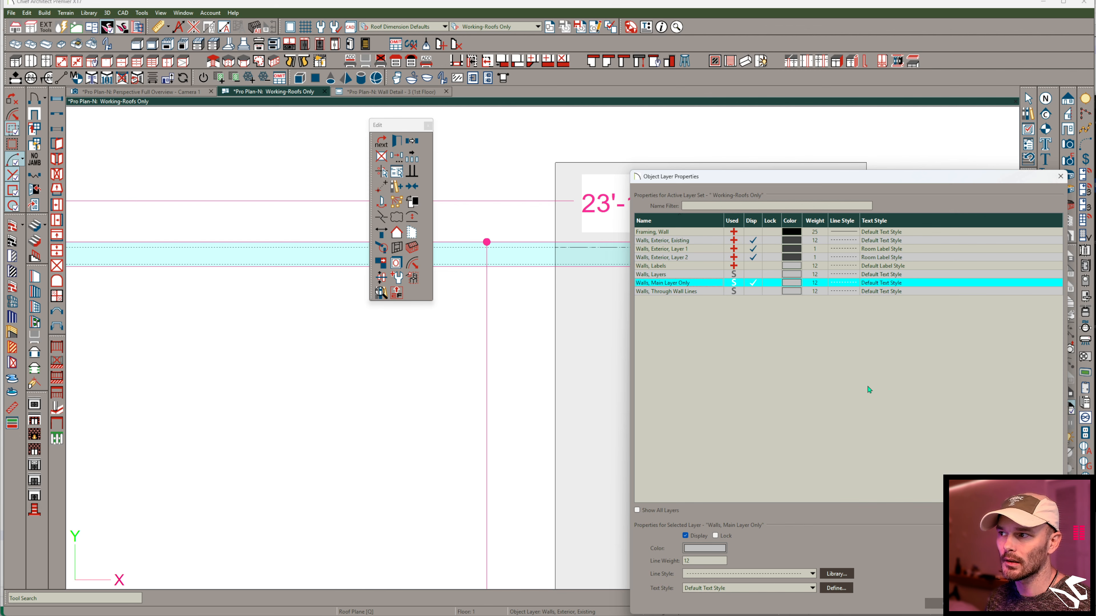
pyautogui.click(933, 603)
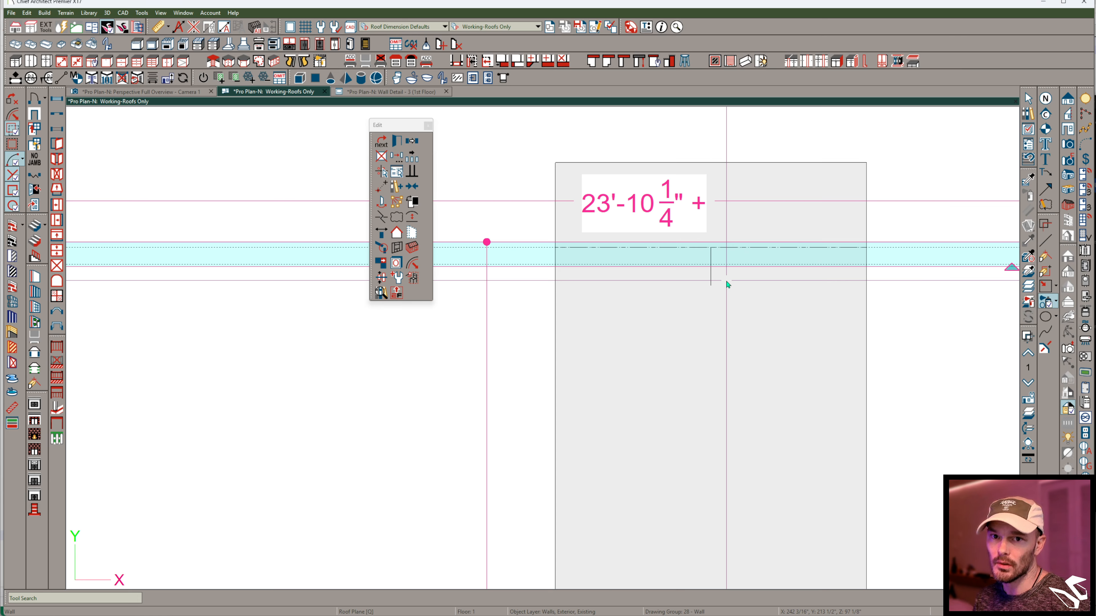
# - Place the perspective camera view beside the roof plan and orbit to the roof plane on the large block's upper wall
pyautogui.click(685, 350)
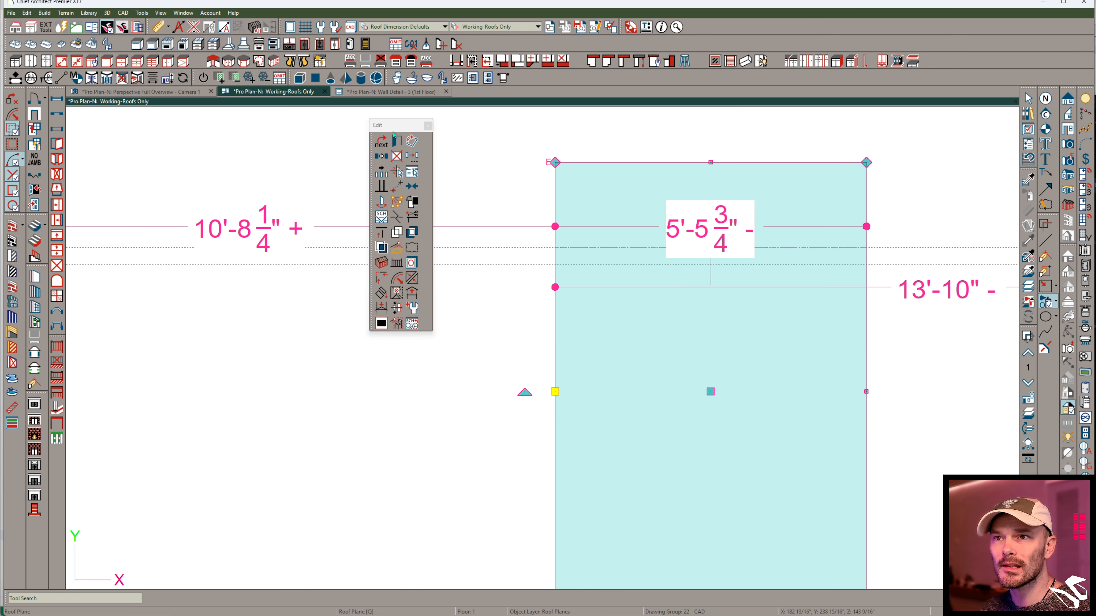
pyautogui.moveTo(168, 96); pyautogui.dragTo(894, 307)
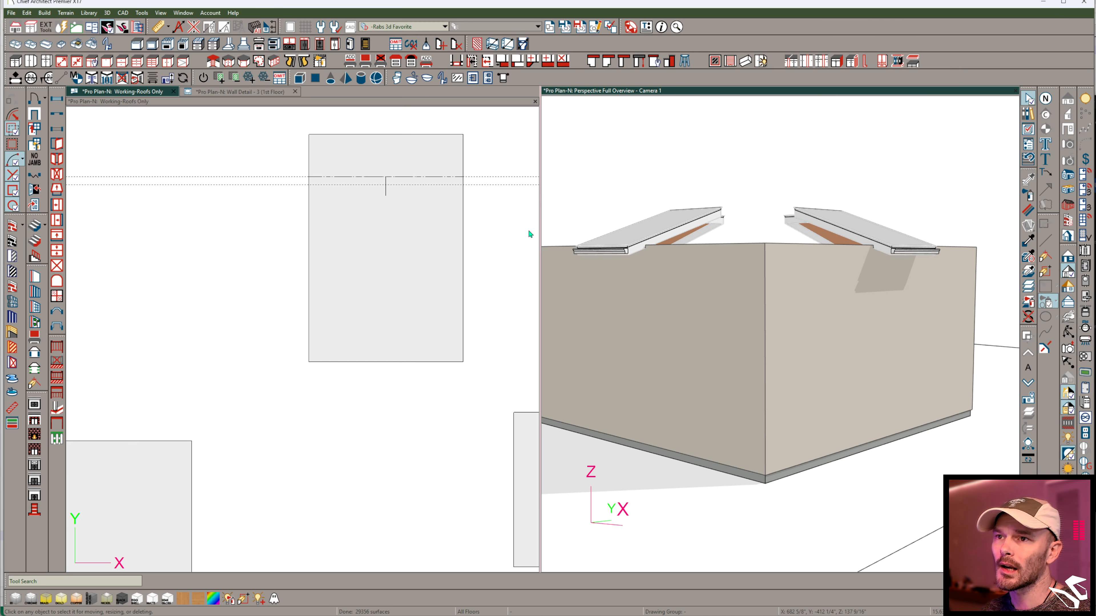
pyautogui.moveTo(355, 246); pyautogui.dragTo(288, 326, button='middle')
pyautogui.scroll(2, 317, 318)
pyautogui.click(992, 208)
pyautogui.moveTo(895, 245); pyautogui.dragTo(783, 280, button='middle')
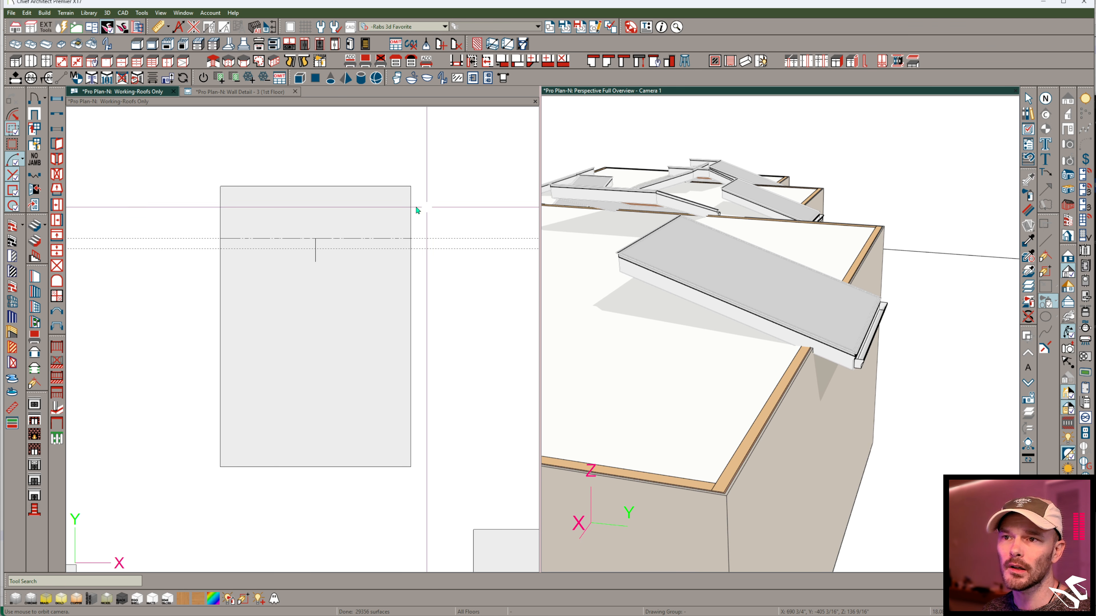
# - Move the roof plane on the large block's upper wall outward by about 10 1/2", shifting its baseline off the wall
pyautogui.click(329, 318)
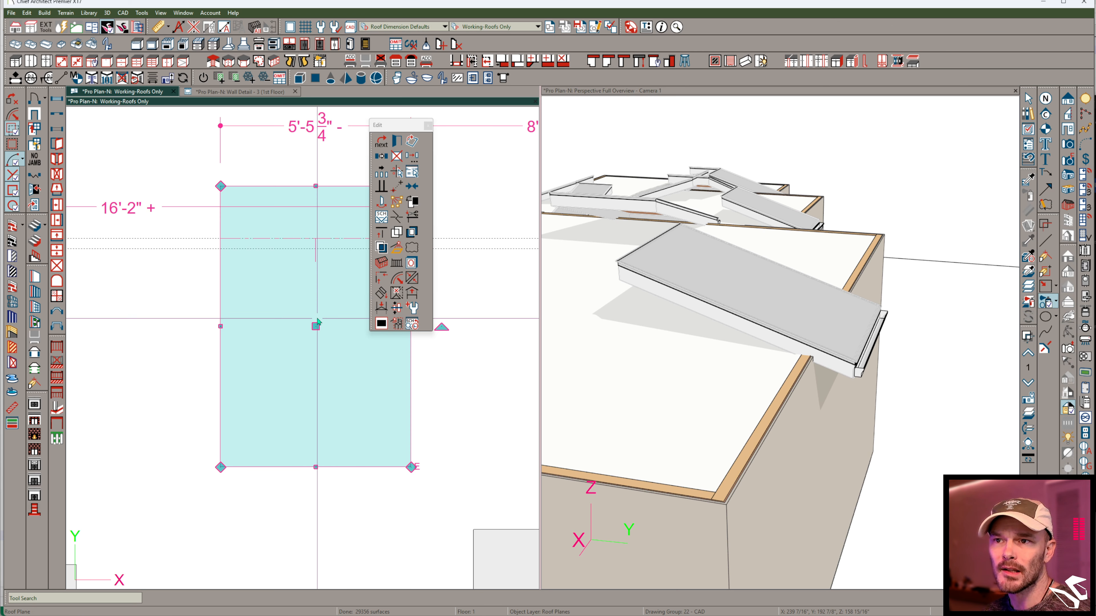
pyautogui.click(315, 186)
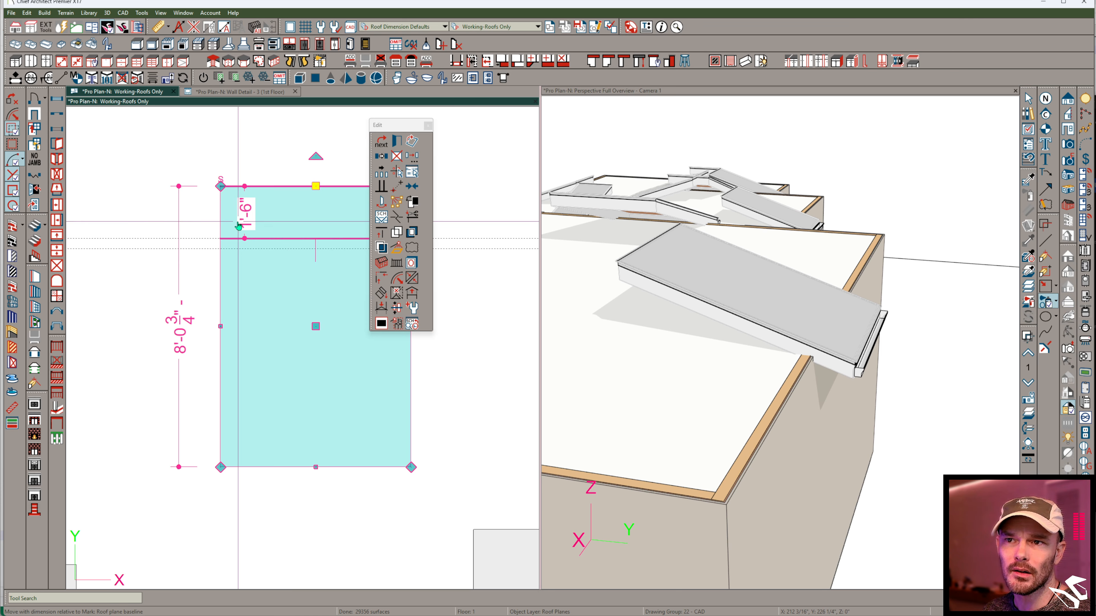
pyautogui.moveTo(316, 326); pyautogui.dragTo(315, 296)
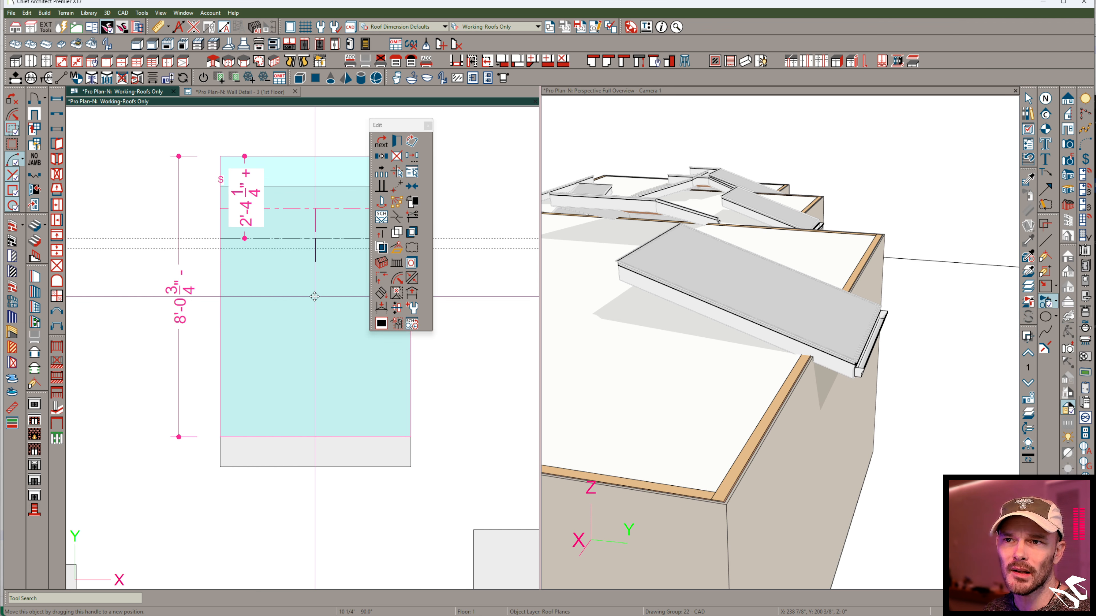
pyautogui.moveTo(315, 297); pyautogui.dragTo(314, 296)
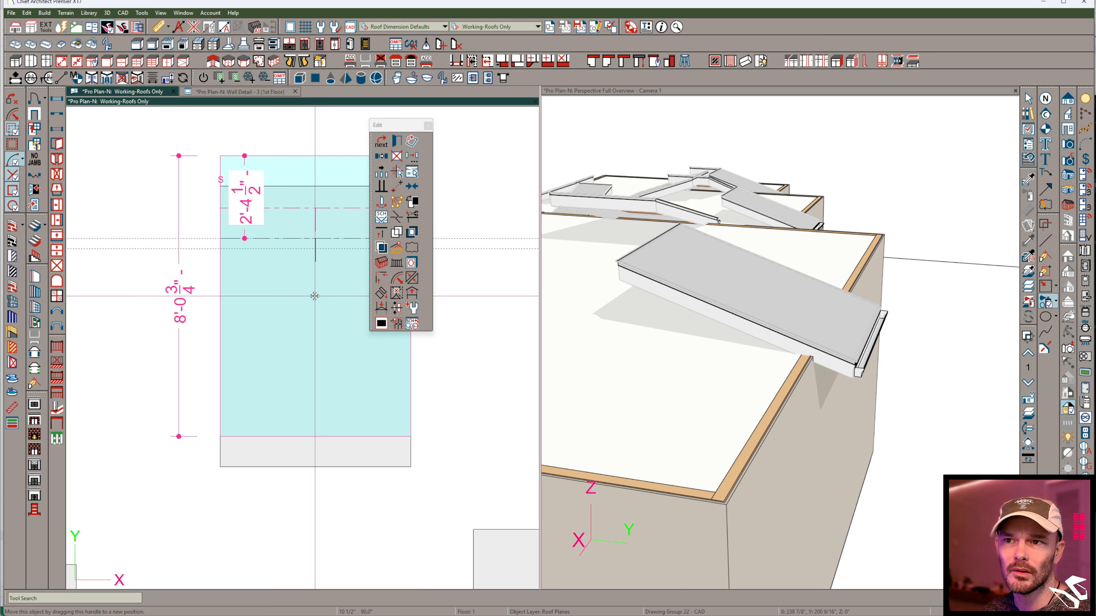
pyautogui.moveTo(312, 298); pyautogui.dragTo(312, 296)
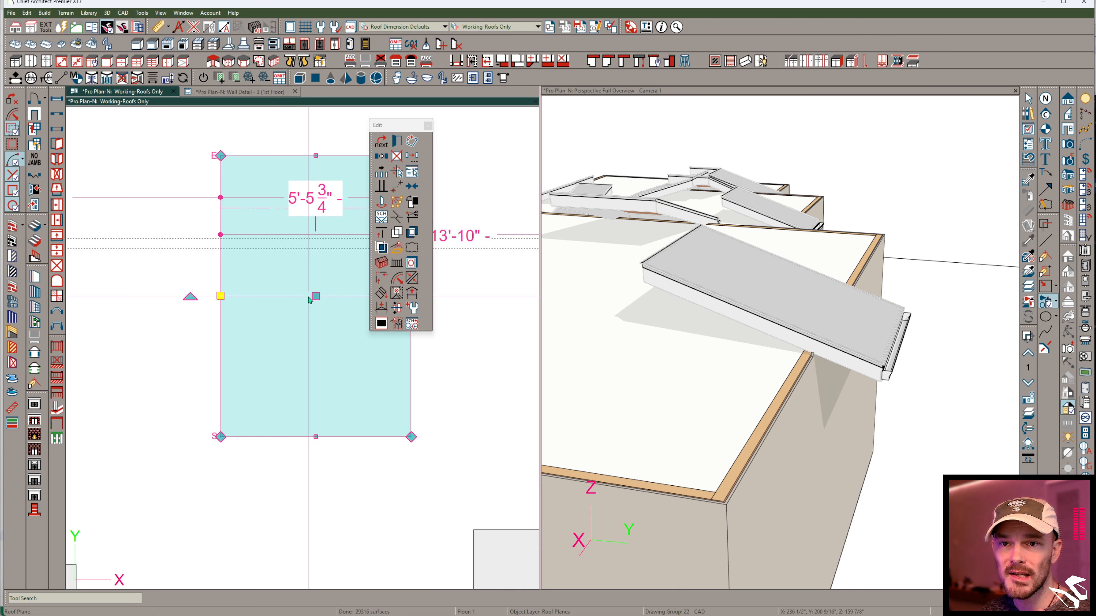
pyautogui.press('Escape')
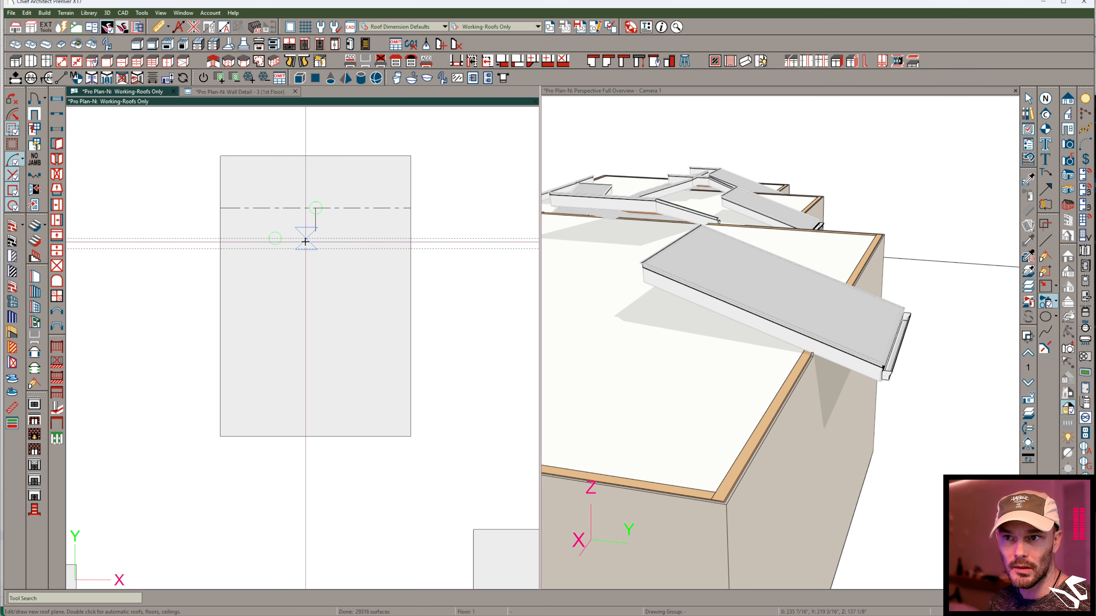
# - Examine the moved roof plane against the wall in 3D, and check the object layer properties of its baseline
pyautogui.moveTo(889, 269); pyautogui.dragTo(836, 380, button='middle')
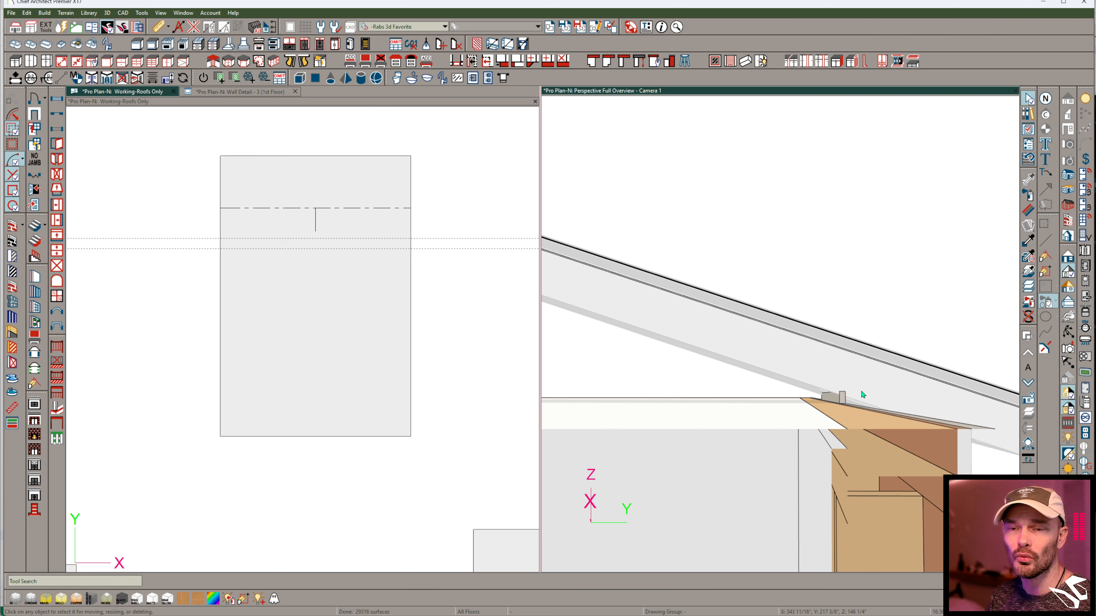
pyautogui.moveTo(819, 314); pyautogui.dragTo(790, 390, button='middle')
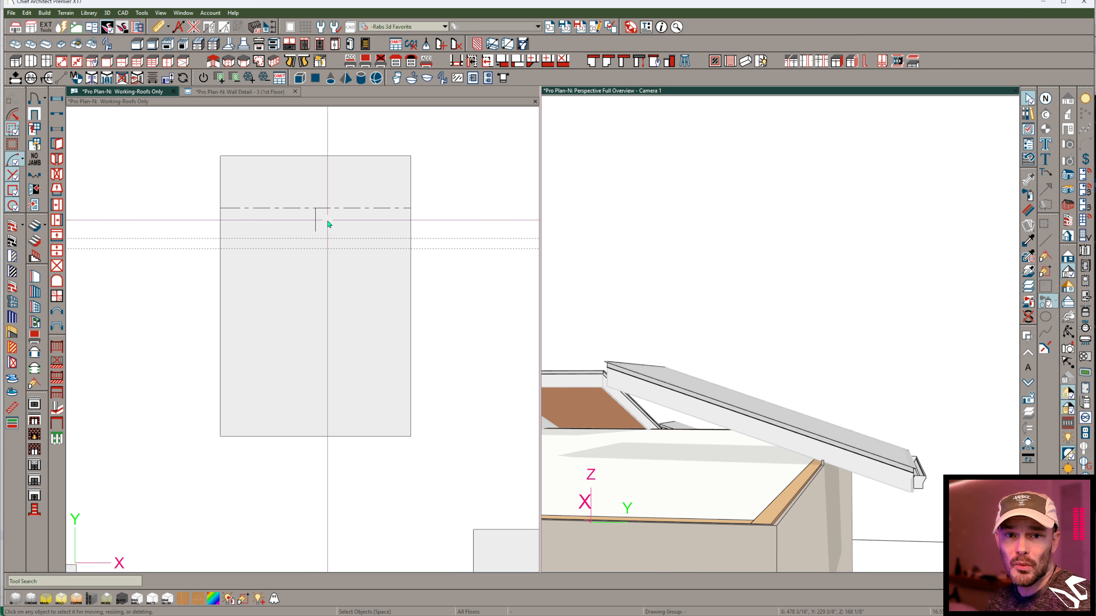
pyautogui.click(317, 211)
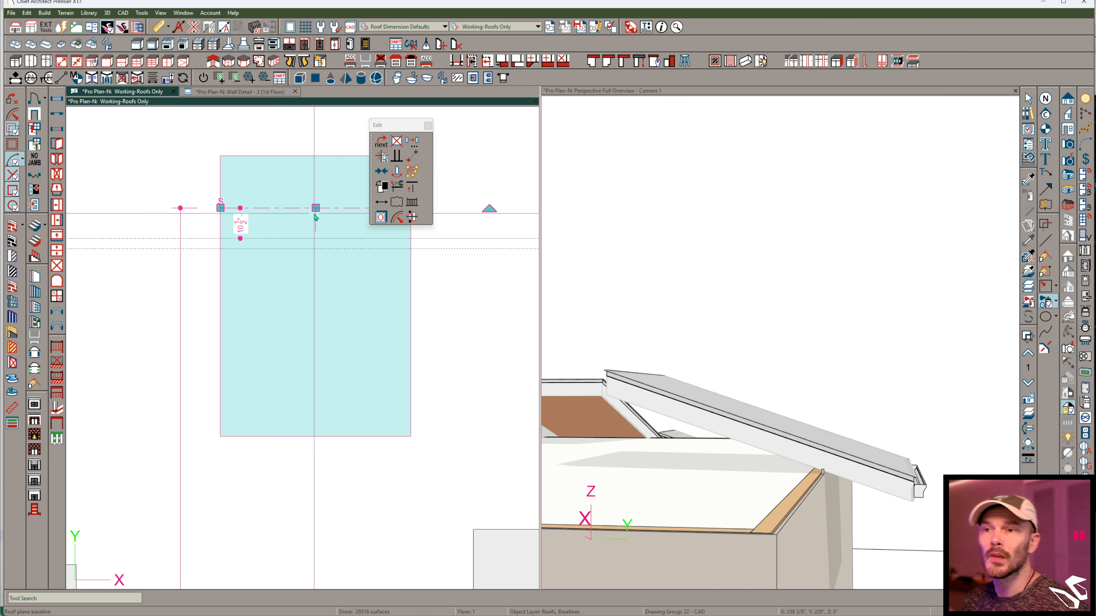
pyautogui.click(382, 218)
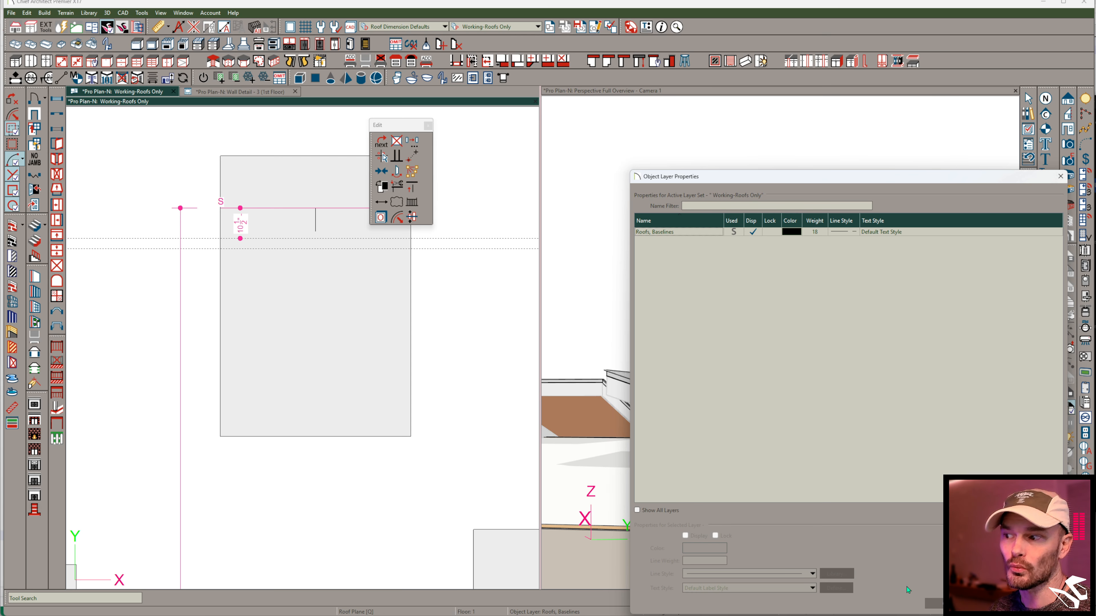
pyautogui.click(935, 604)
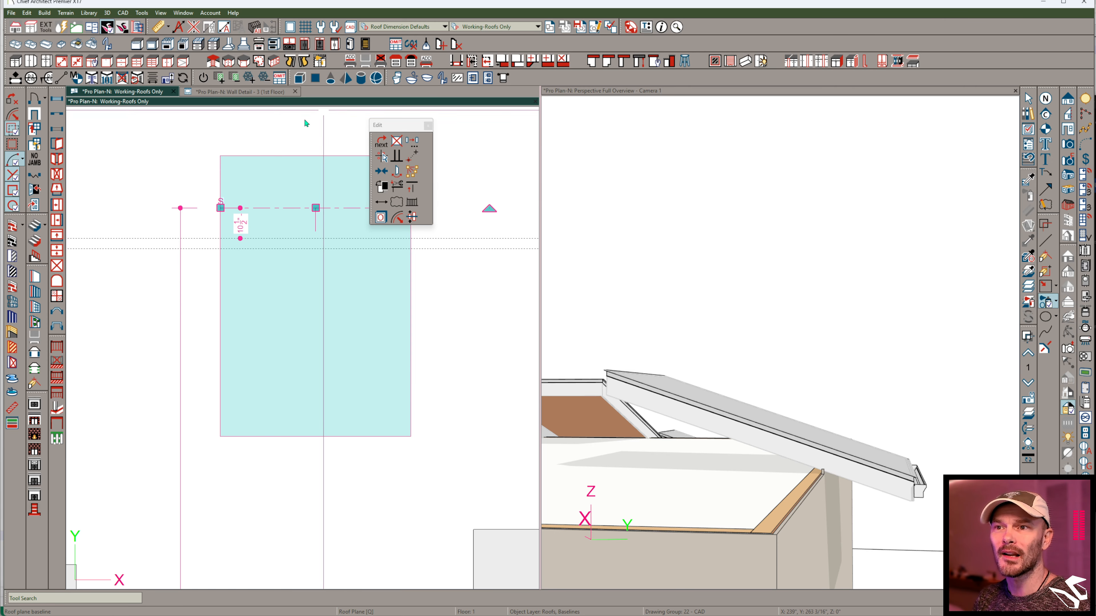
# - Move the roof plane's baseline back onto the large block's wall main layer and set its eave 1'-8" from the baseline
pyautogui.click(300, 239)
pyautogui.moveTo(302, 242); pyautogui.dragTo(313, 239)
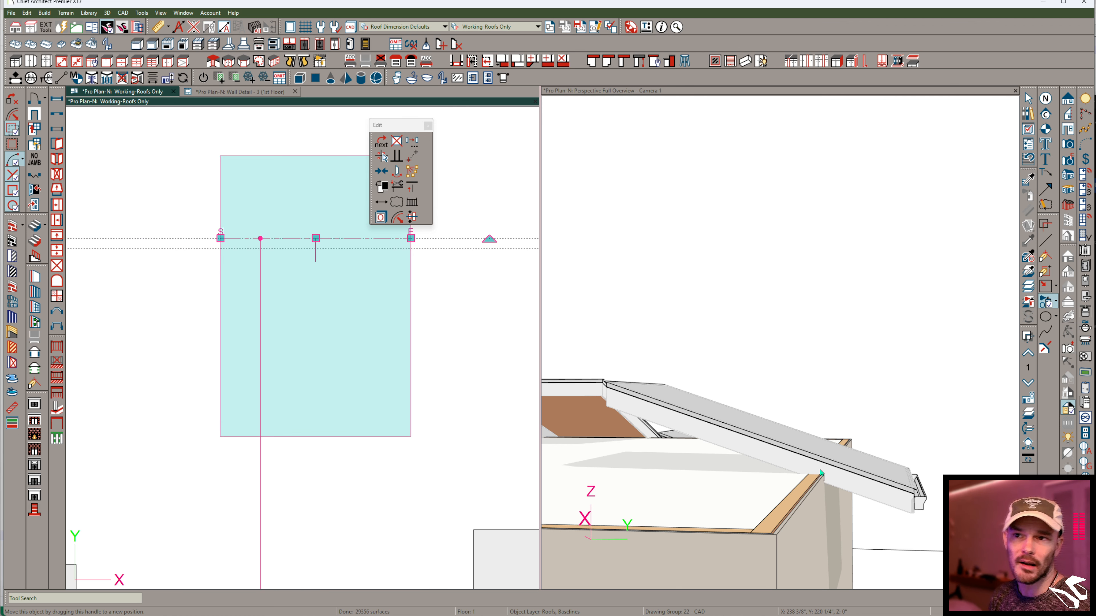
pyautogui.click(283, 222)
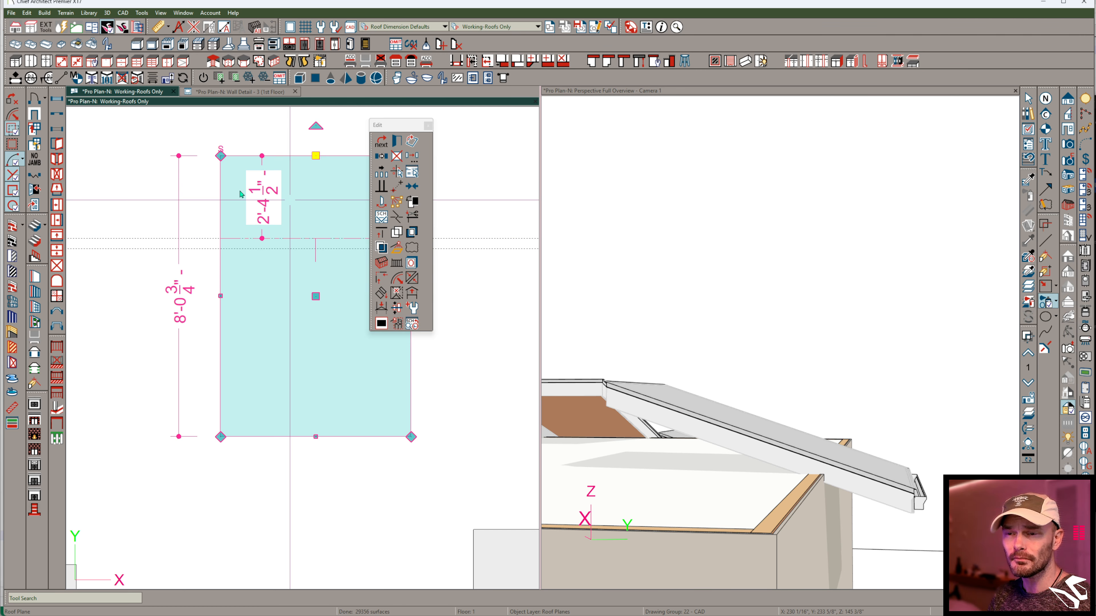
pyautogui.click(318, 156)
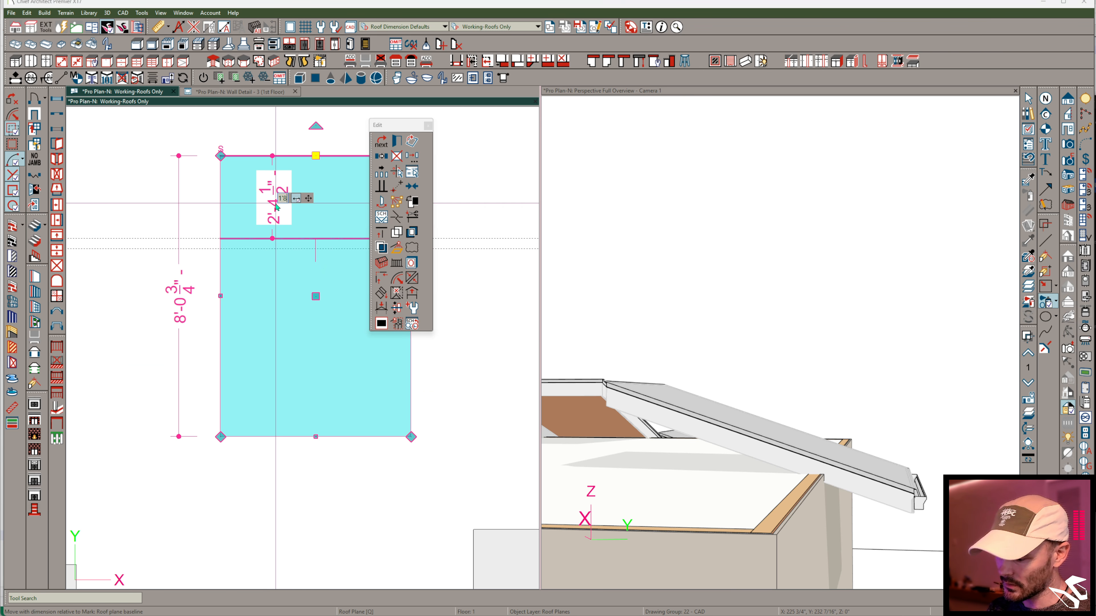
pyautogui.press('Return')
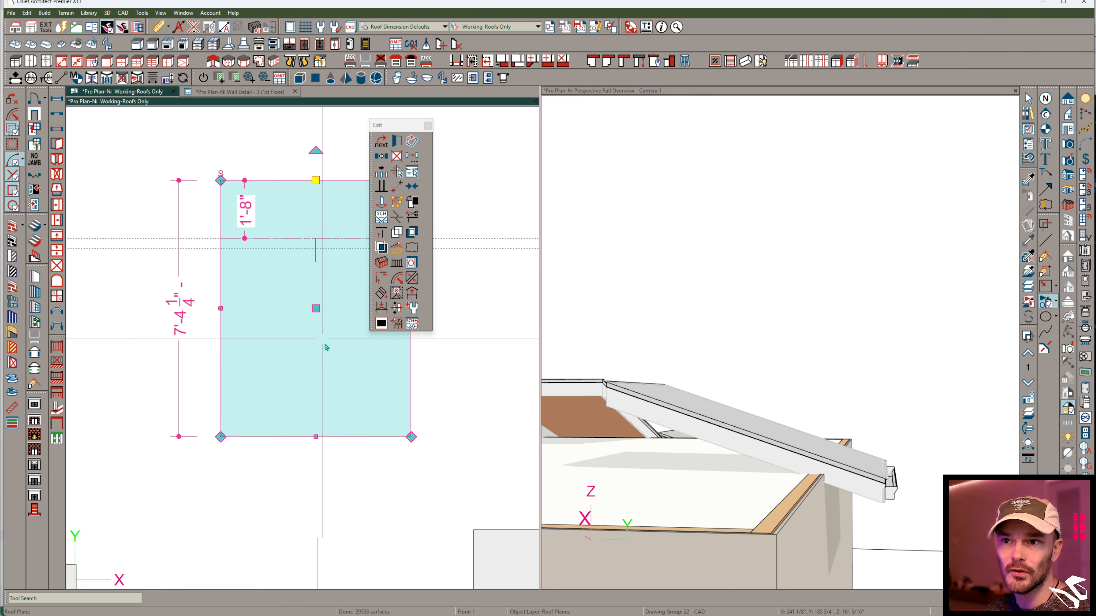
pyautogui.click(314, 439)
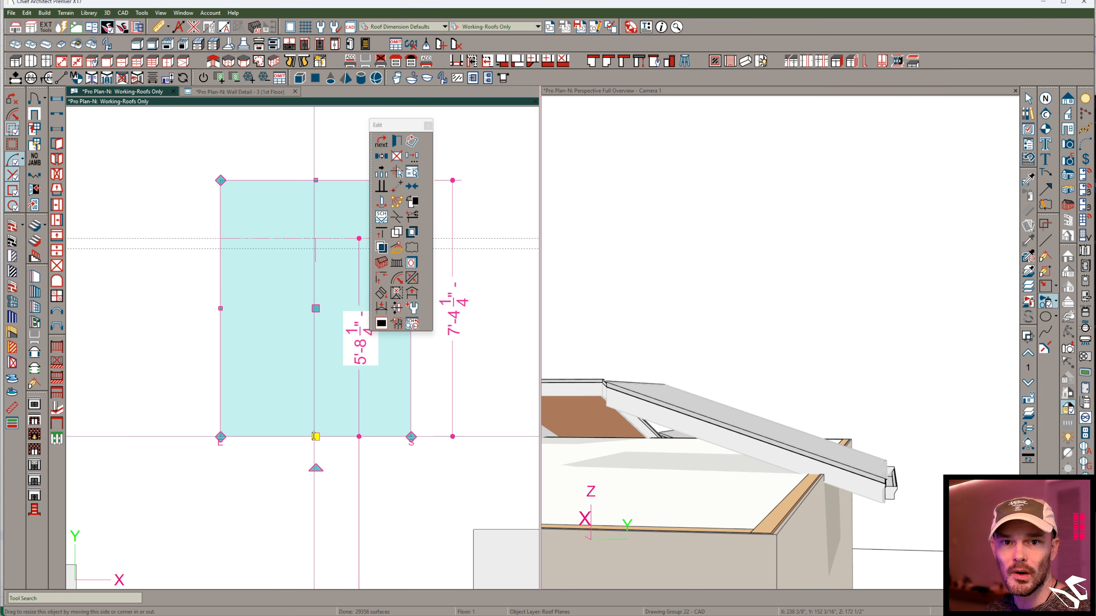
pyautogui.moveTo(315, 437)
pyautogui.mouseDown()
pyautogui.moveTo(316, 410)
pyautogui.moveTo(318, 428)
pyautogui.mouseUp()
pyautogui.press('Escape')
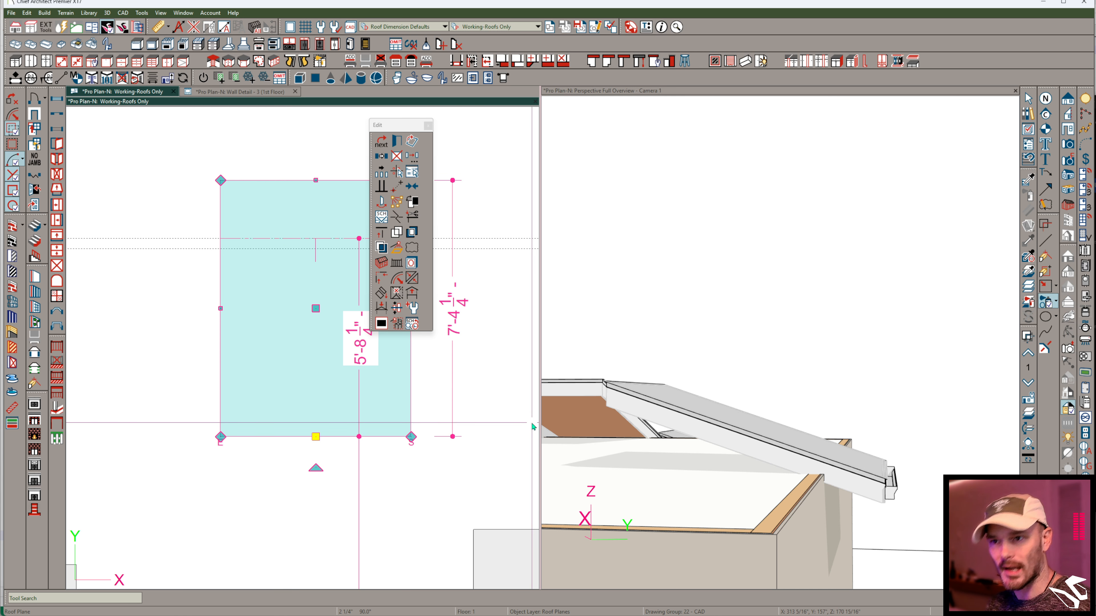
# - Dock the perspective camera view back at full size and view the large block's roof planes from one corner
pyautogui.moveTo(636, 91); pyautogui.dragTo(516, 320)
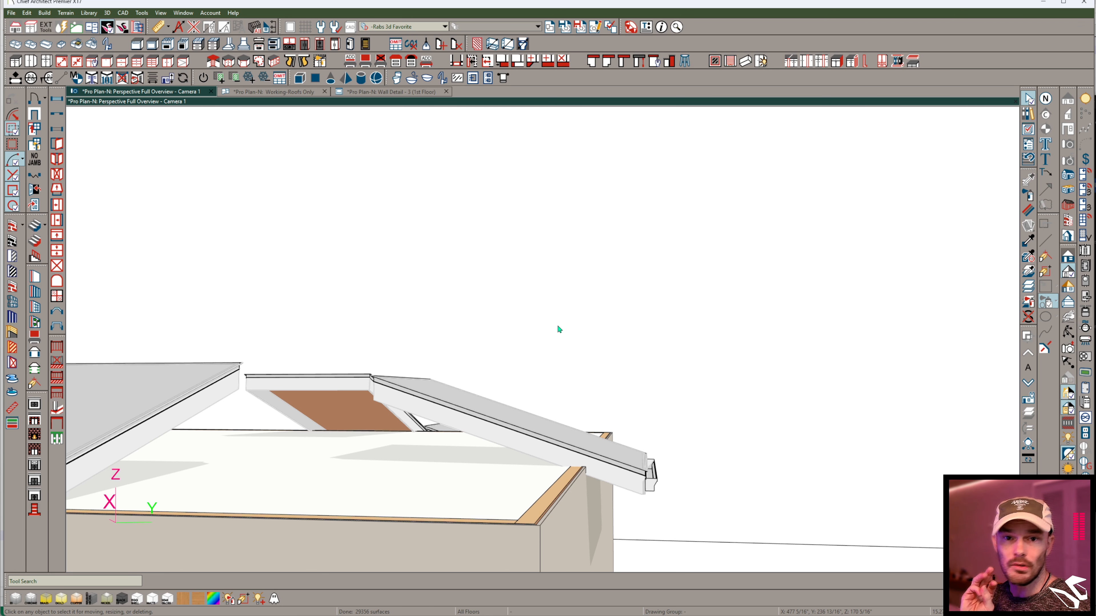
pyautogui.moveTo(558, 329); pyautogui.dragTo(442, 440, button='middle')
pyautogui.scroll(-3, 489, 396)
pyautogui.scroll(2, 440, 440)
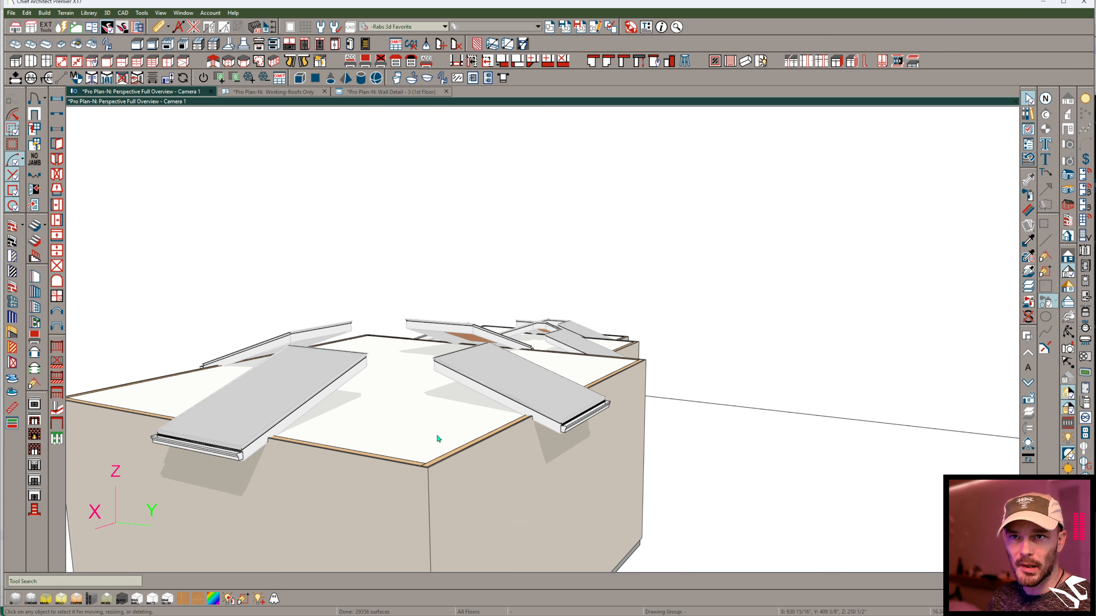
pyautogui.scroll(-1, 438, 438)
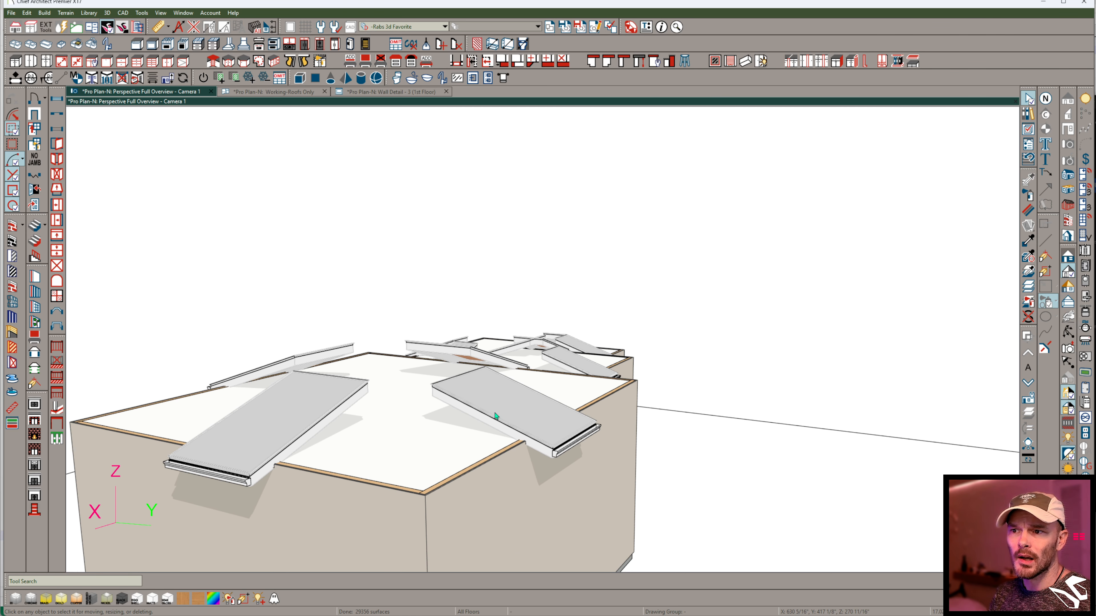
# - Join the two adjacent roof planes at the large block's nearest corner with Join Roof Planes to form a hip
pyautogui.click(495, 416)
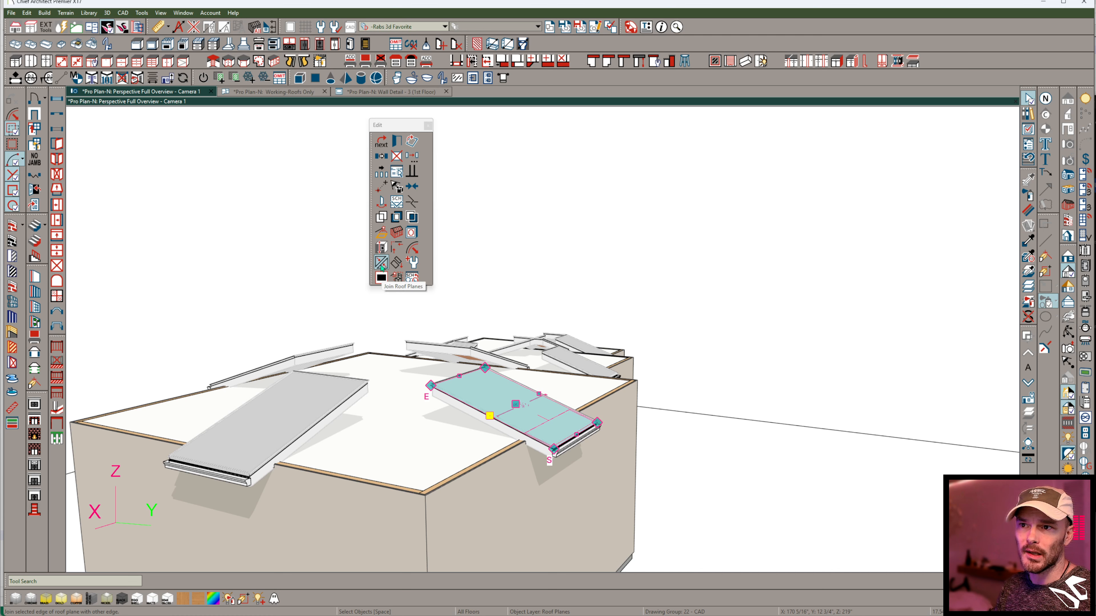
pyautogui.click(381, 265)
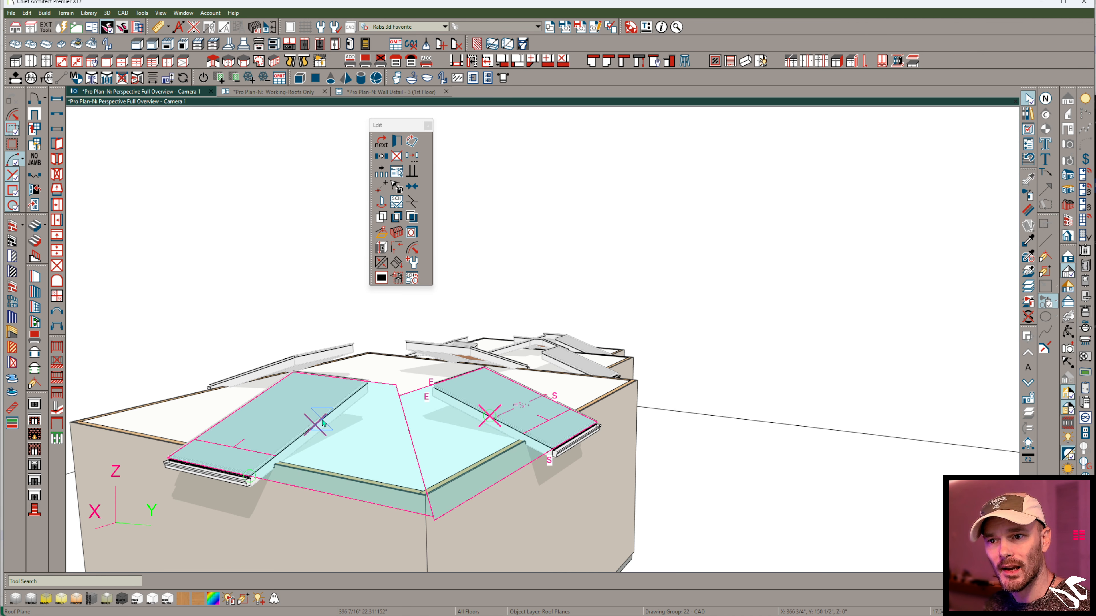
pyautogui.click(548, 455)
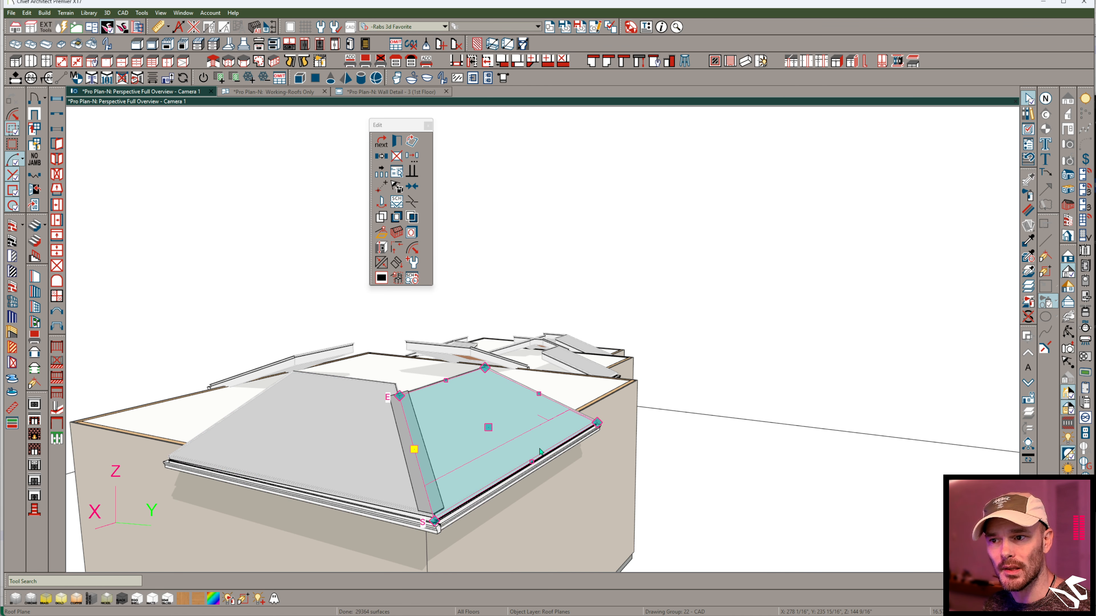
# - Join the adjacent roof planes at the next two corners of the large block to form hips
pyautogui.moveTo(541, 451); pyautogui.dragTo(509, 426, button='middle')
pyautogui.click(381, 263)
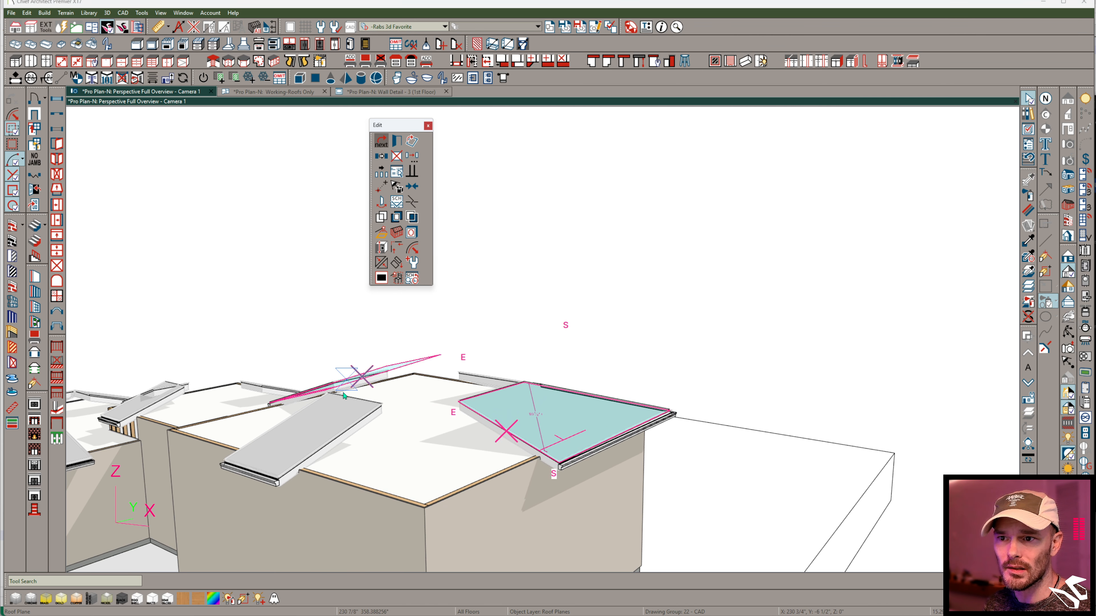
pyautogui.click(344, 395)
pyautogui.click(335, 463)
pyautogui.moveTo(336, 463); pyautogui.dragTo(499, 398, button='middle')
pyautogui.click(381, 262)
pyautogui.click(343, 381)
pyautogui.moveTo(343, 381); pyautogui.dragTo(505, 397, button='middle')
# - Join the two roof planes at the large block's last open corner to complete the fourth hip
pyautogui.click(438, 439)
pyautogui.click(382, 266)
pyautogui.click(258, 424)
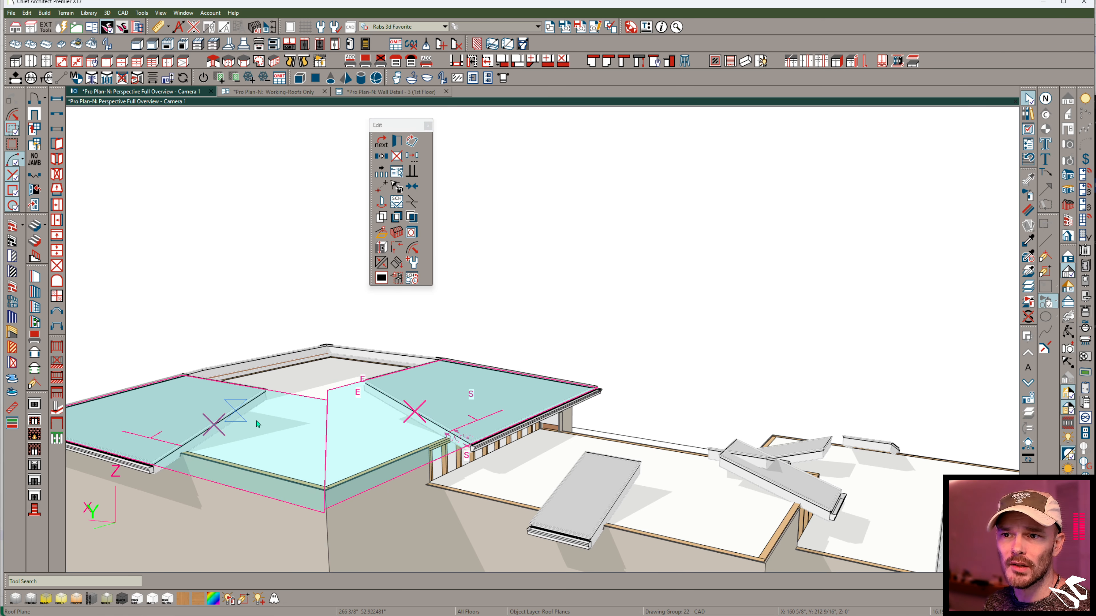
pyautogui.click(338, 421)
# - Extend the upper edge of one of the large block's roof planes past the opening so it forms a peak
pyautogui.moveTo(338, 421); pyautogui.dragTo(514, 406, button='middle')
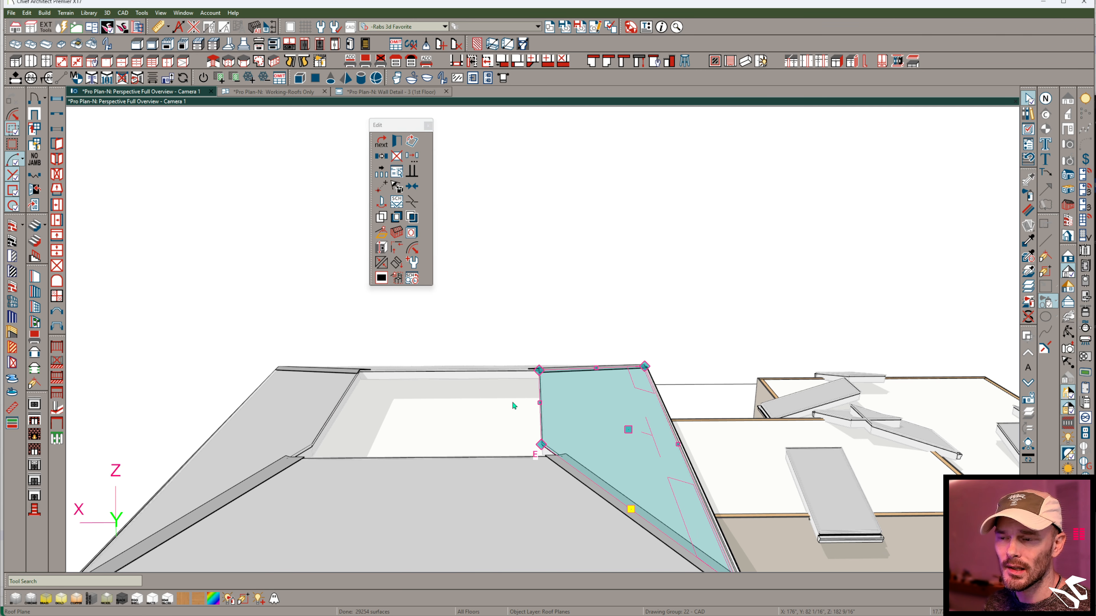
pyautogui.click(297, 410)
pyautogui.click(554, 426)
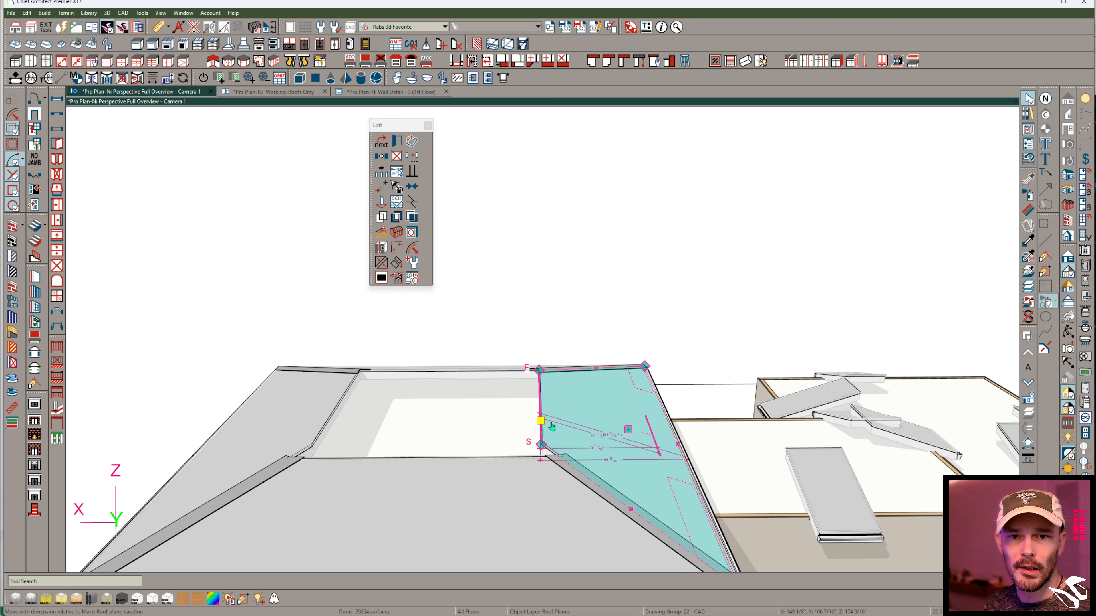
pyautogui.moveTo(546, 425); pyautogui.dragTo(225, 344)
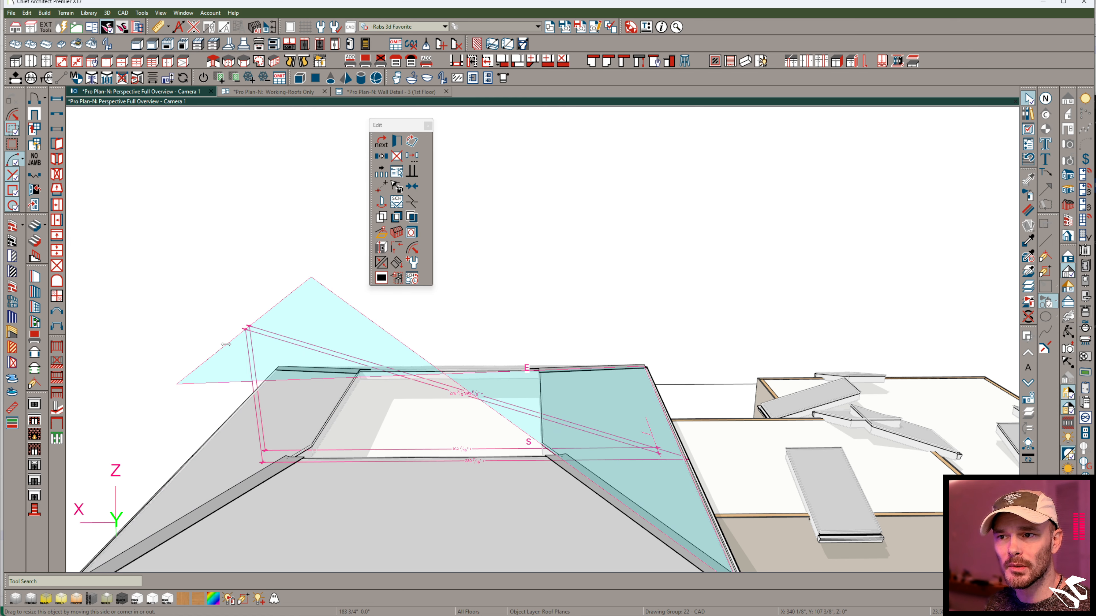
pyautogui.moveTo(428, 346); pyautogui.dragTo(436, 380)
# - Extend the upper edge of the opposite roof plane on the large block so it also forms a peak
pyautogui.click(320, 413)
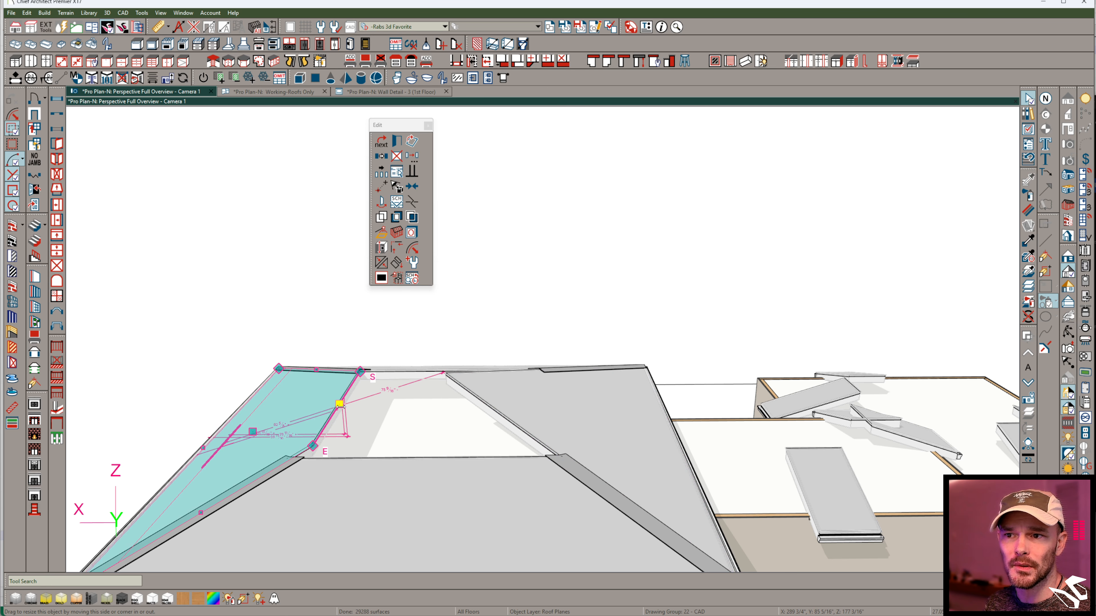
pyautogui.moveTo(513, 350); pyautogui.dragTo(513, 350)
pyautogui.moveTo(433, 483); pyautogui.dragTo(611, 474, button='middle')
pyautogui.press('Escape')
# - Join the large block's two remaining opposite roof planes along their upper edges to close the roof
pyautogui.click(449, 491)
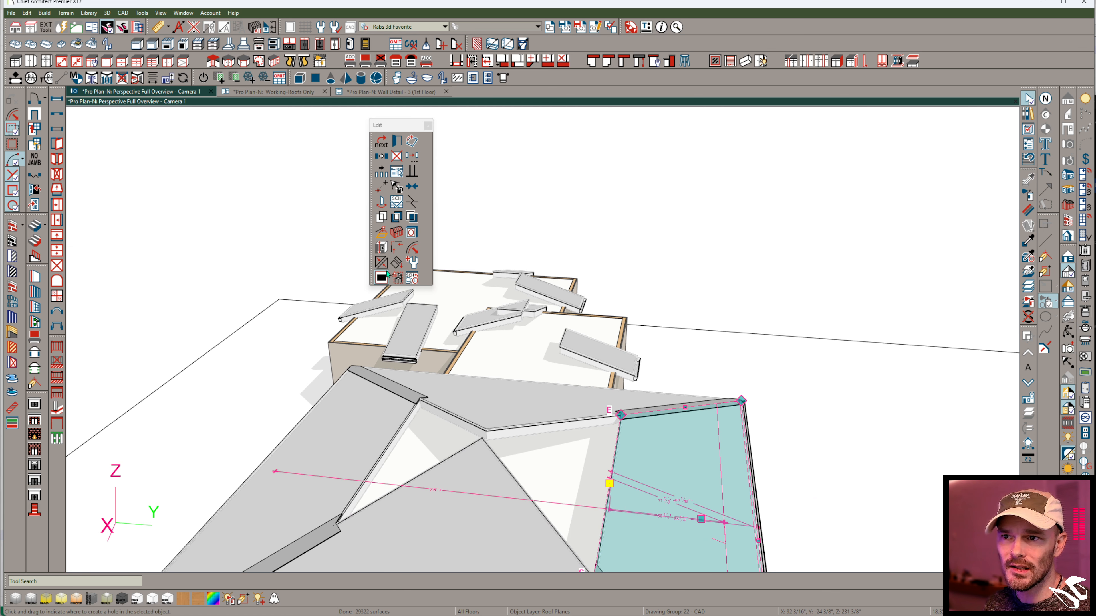
pyautogui.click(381, 140)
pyautogui.click(394, 440)
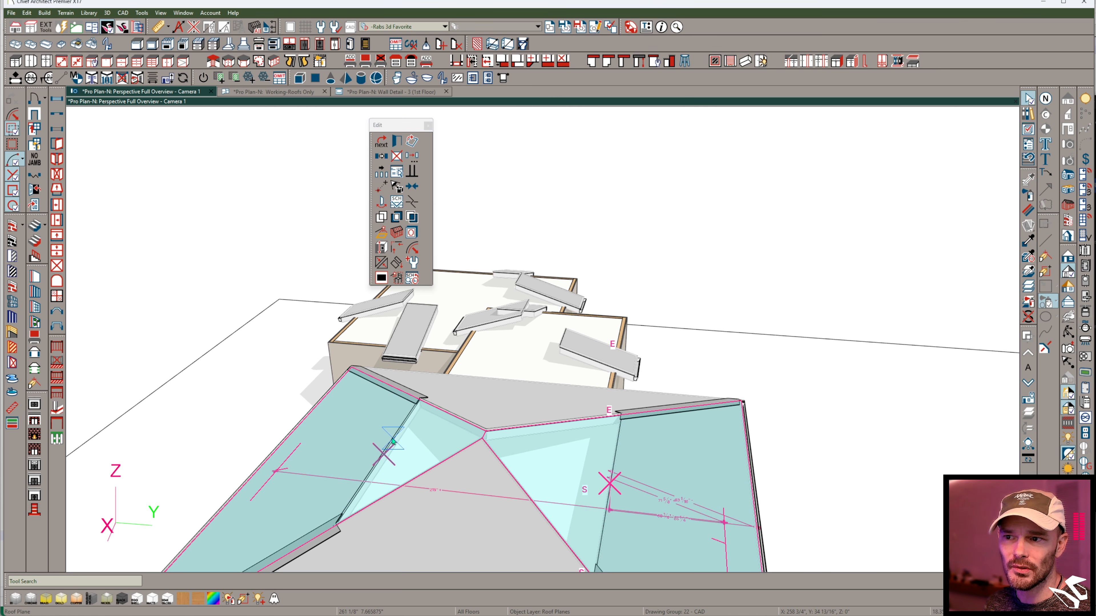
pyautogui.click(402, 514)
# - Join the middle block's roof planes at both outer corners and extend the end plane's upper edge to a peak
pyautogui.moveTo(435, 521); pyautogui.dragTo(296, 303, button='middle')
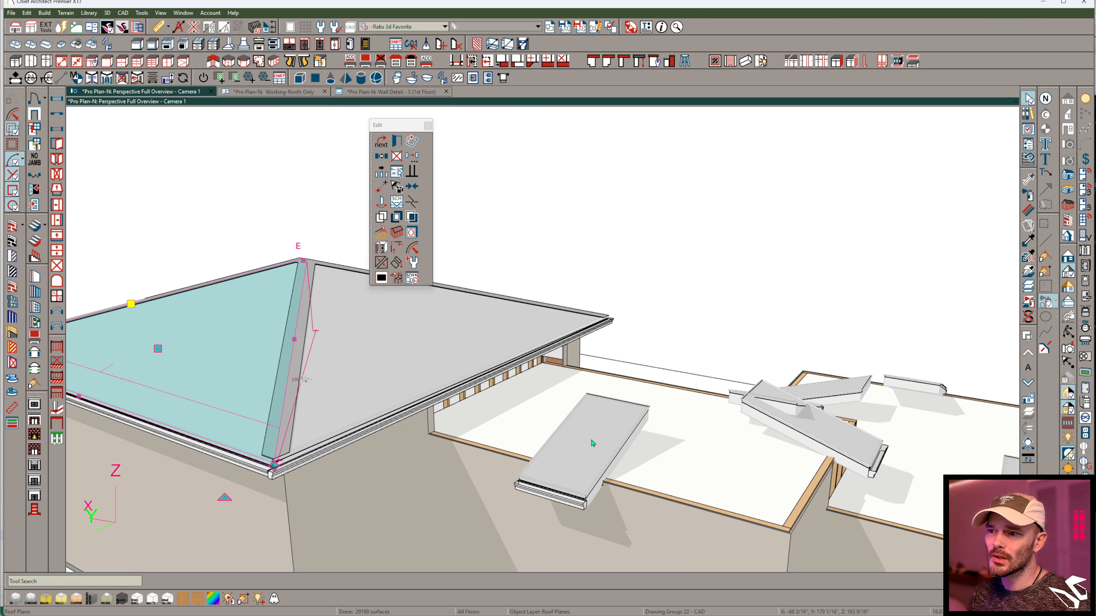
pyautogui.click(628, 448)
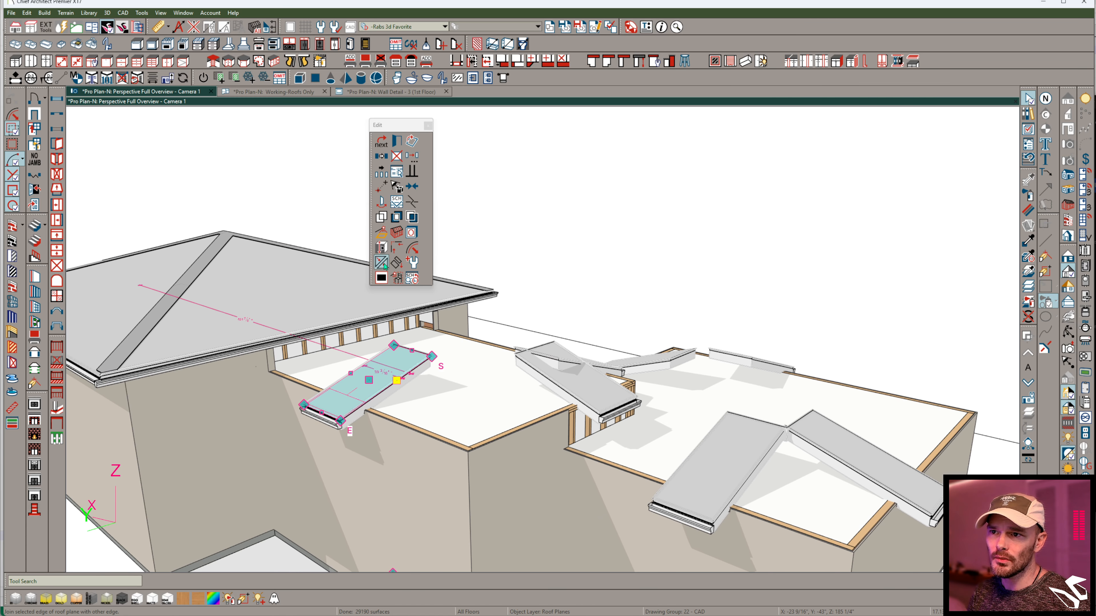
pyautogui.click(553, 384)
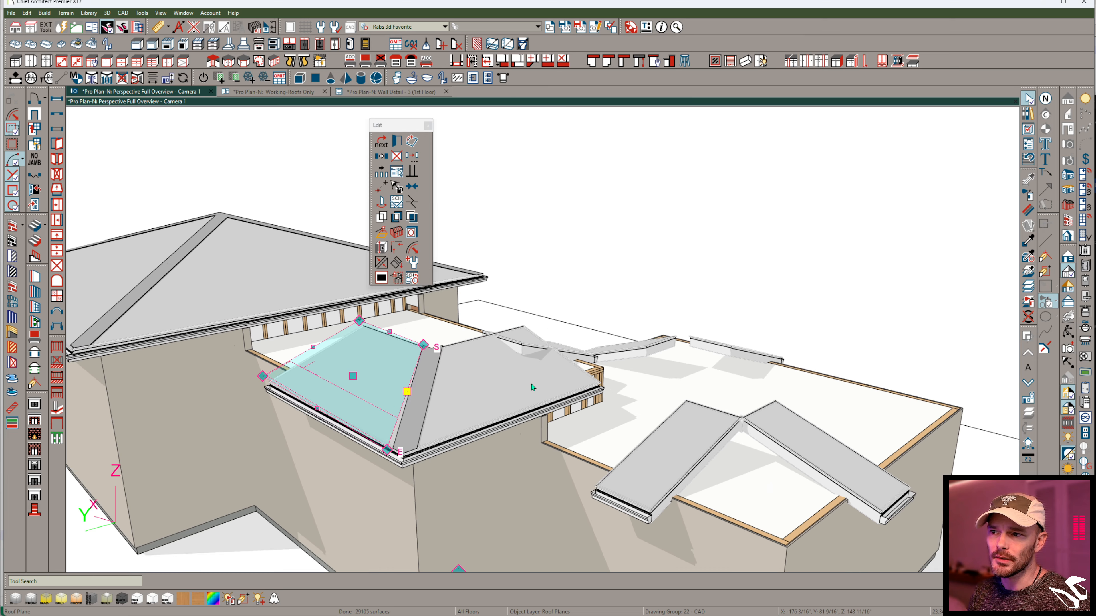
pyautogui.click(573, 370)
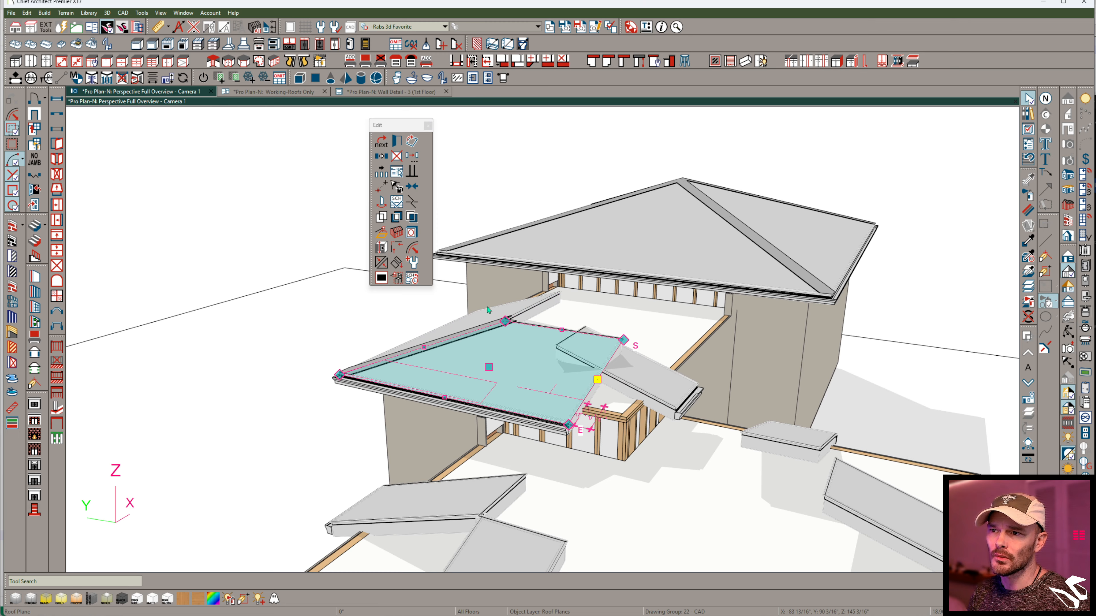
pyautogui.click(573, 370)
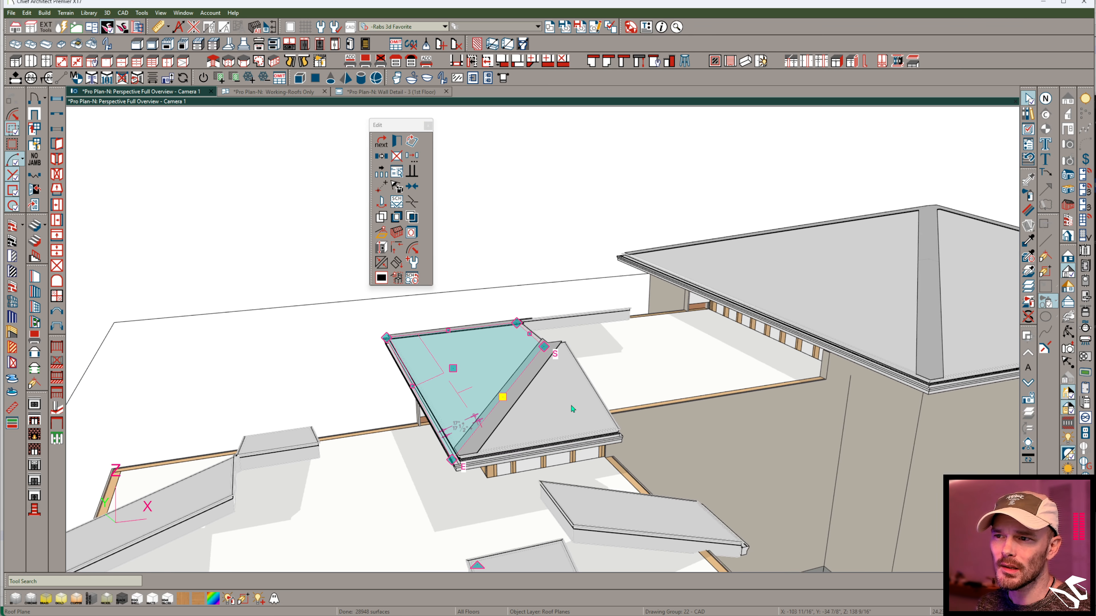
pyautogui.moveTo(478, 369); pyautogui.dragTo(563, 317)
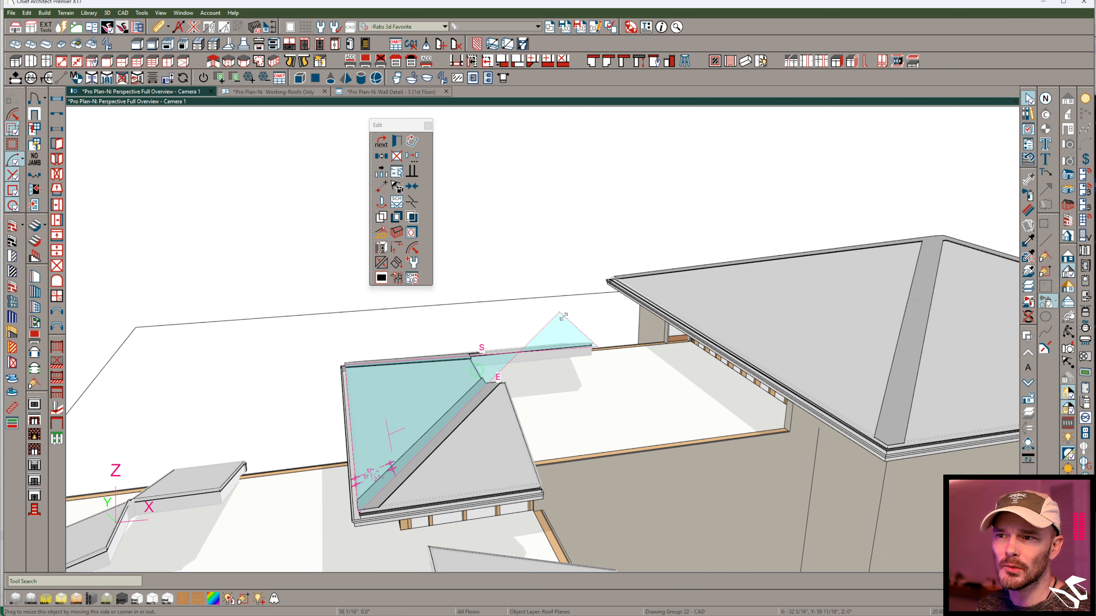
pyautogui.moveTo(507, 475); pyautogui.dragTo(507, 475)
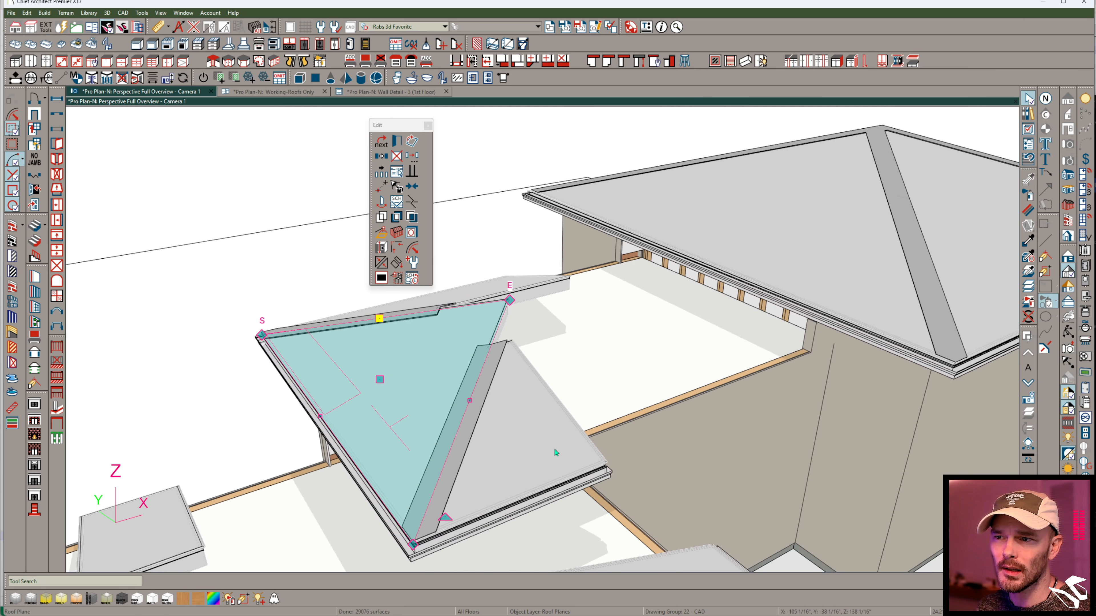
# - Extend the middle block's side roof plane toward the large block and raise its upper edge to the end plane's peak
pyautogui.click(523, 372)
pyautogui.moveTo(662, 433); pyautogui.dragTo(807, 324)
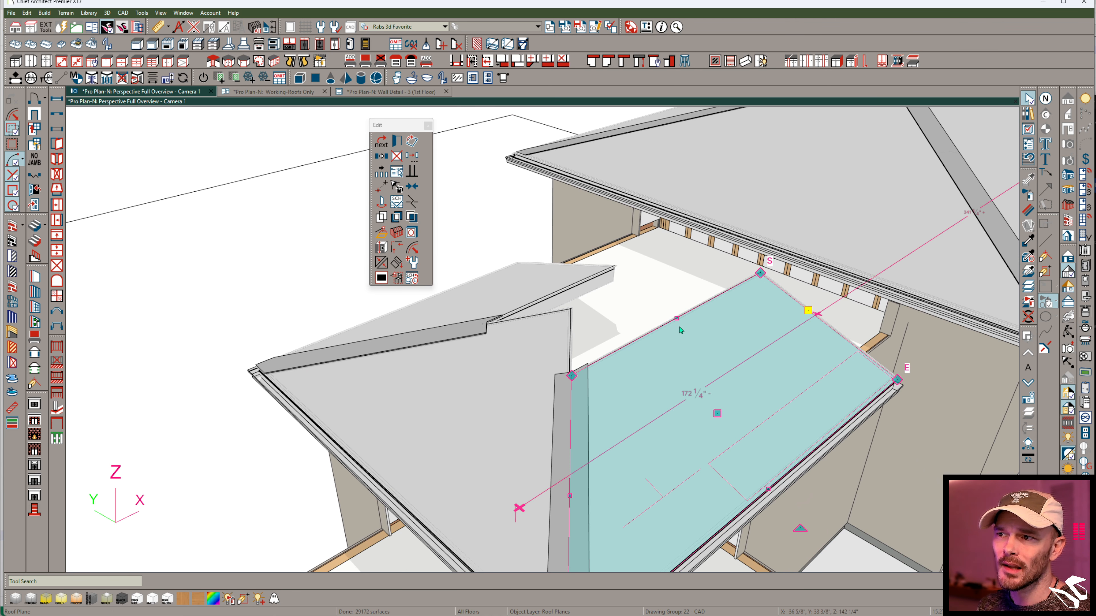
pyautogui.moveTo(676, 318); pyautogui.dragTo(566, 311)
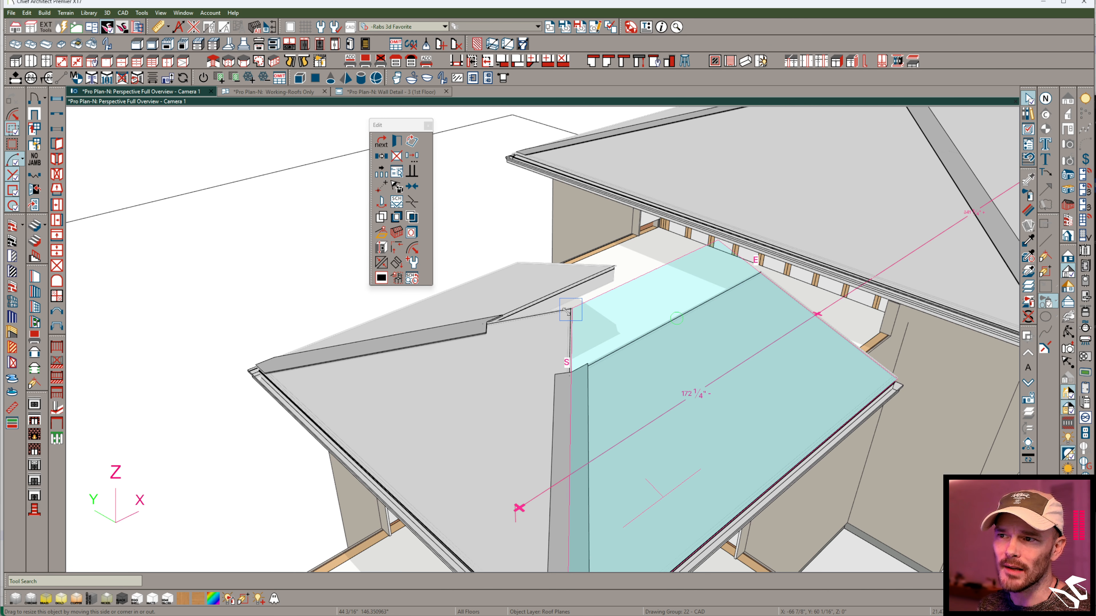
pyautogui.moveTo(524, 370); pyautogui.dragTo(556, 379)
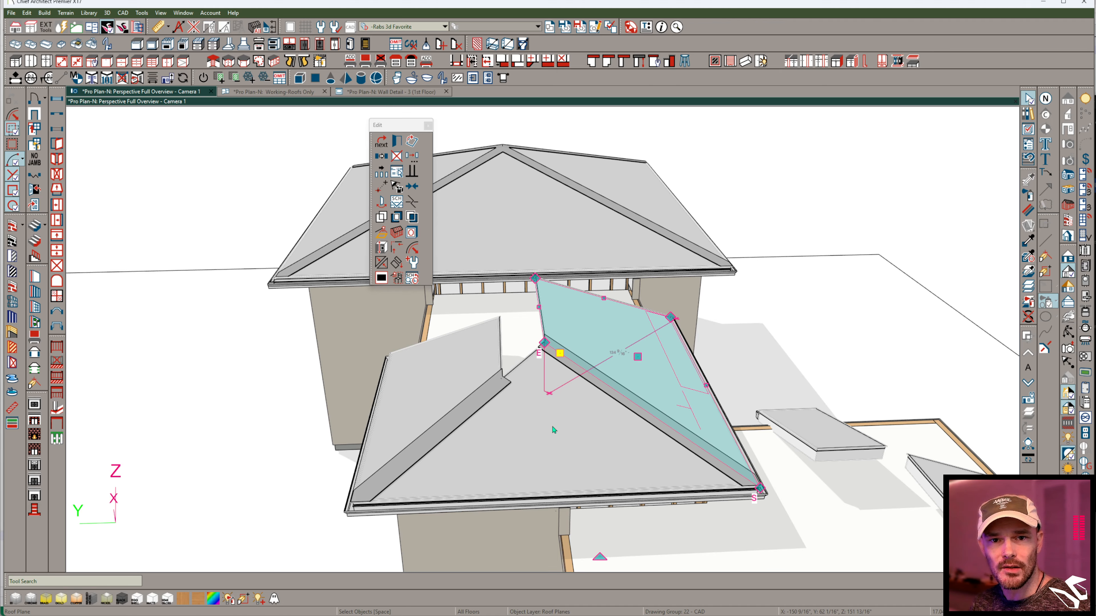
# - Delete the middle block's other side roof plane, opposite the extended one, and check the two remaining planes
pyautogui.click(458, 372)
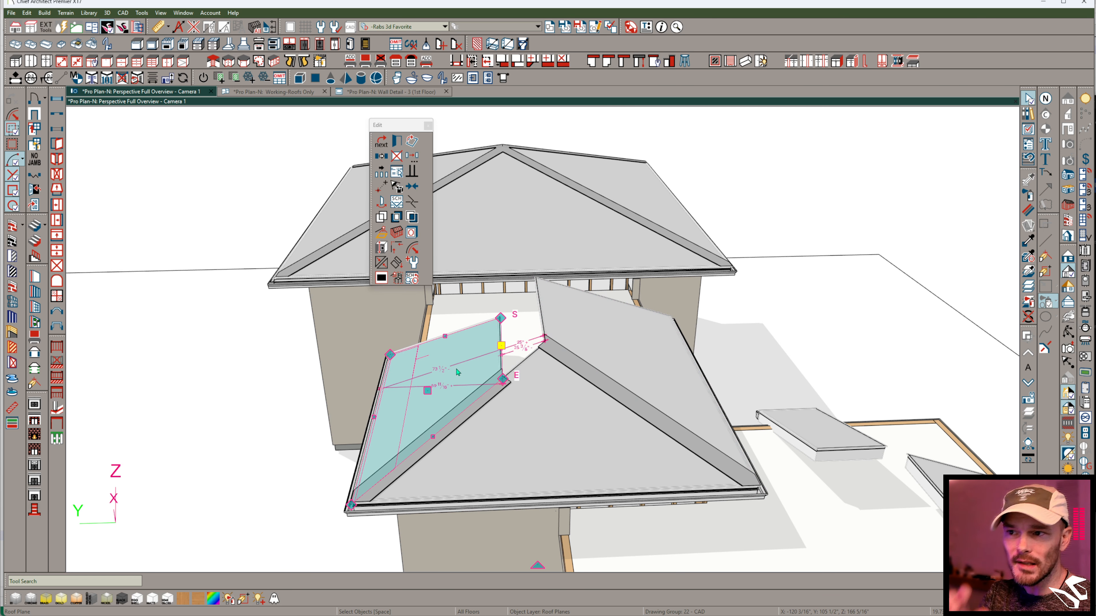
pyautogui.press('Delete')
pyautogui.click(577, 339)
pyautogui.click(565, 399)
pyautogui.click(611, 325)
pyautogui.click(597, 417)
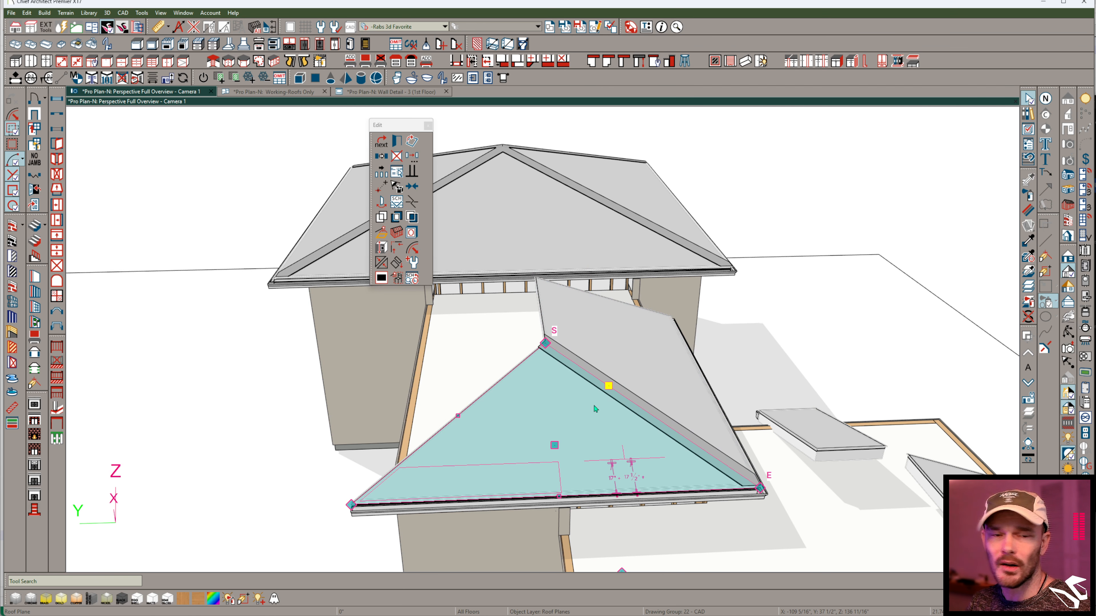
# - Add breaks along the eave of the large block's roof plane facing the middle block, around where the two roofs meet
pyautogui.scroll(8, 594, 408)
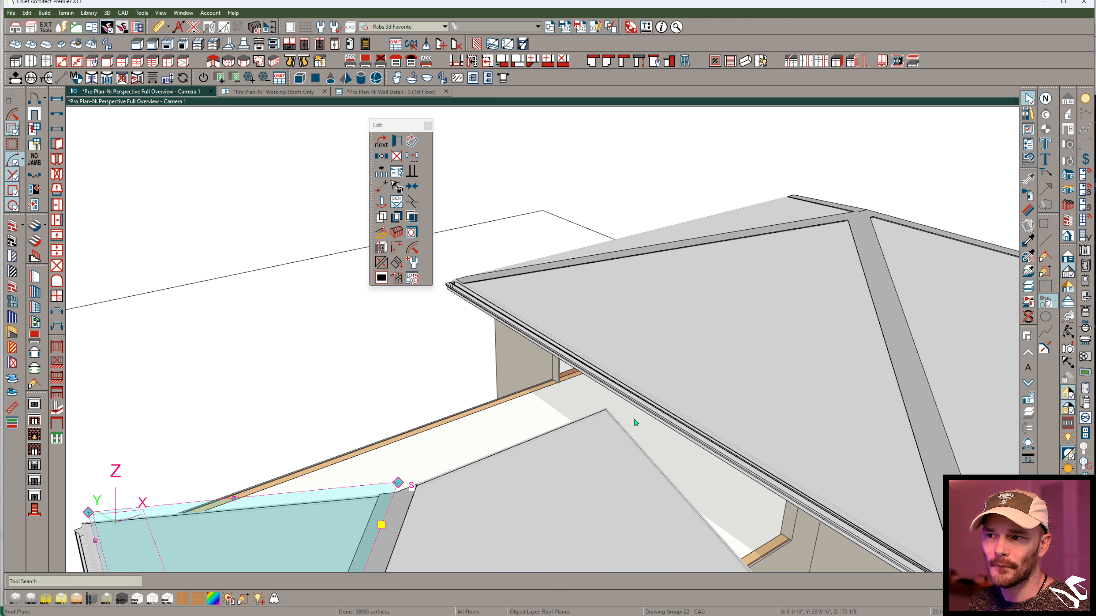
pyautogui.moveTo(626, 447); pyautogui.dragTo(609, 399, button='middle')
pyautogui.click(609, 398)
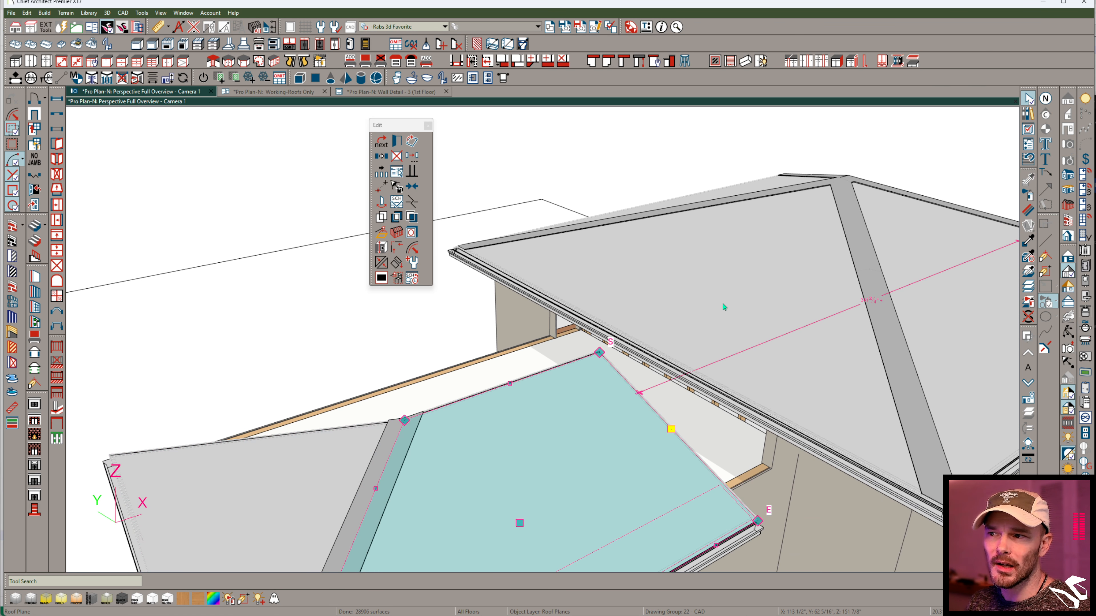
pyautogui.click(724, 331)
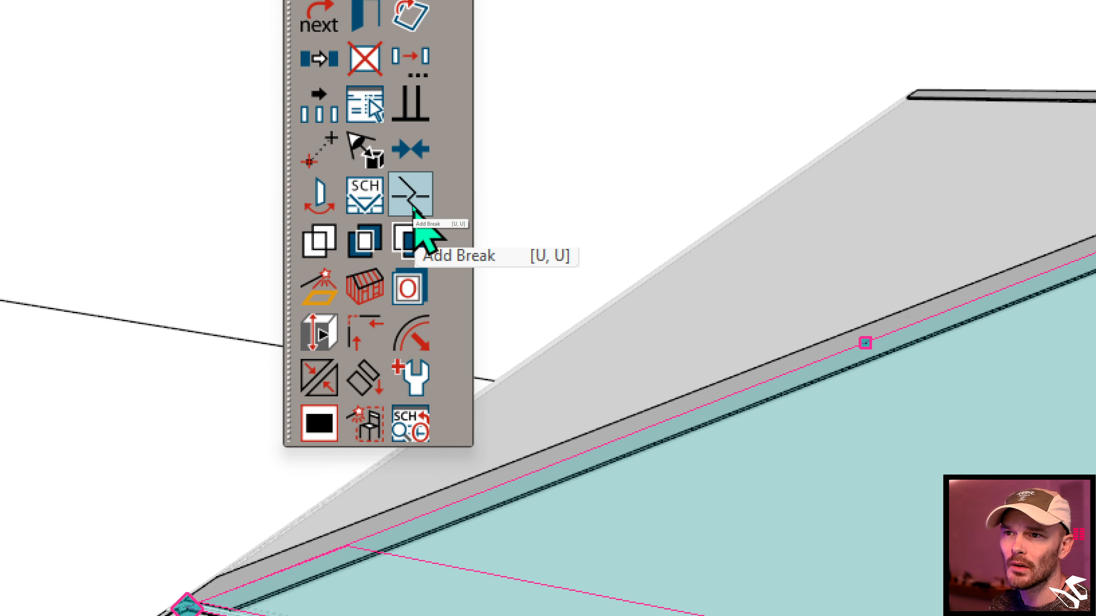
pyautogui.click(413, 206)
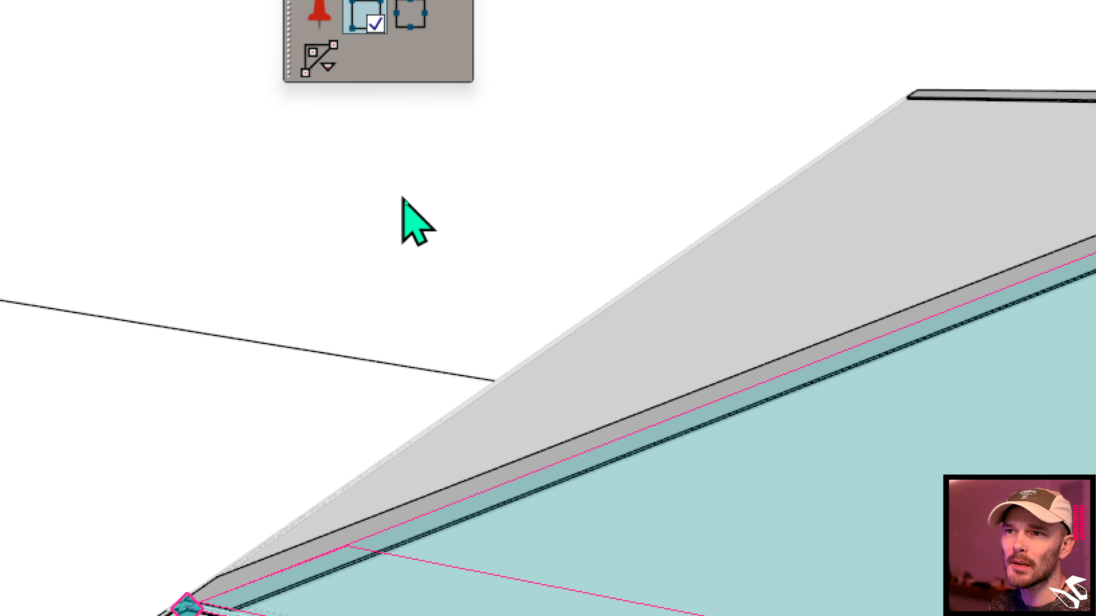
pyautogui.click(383, 144)
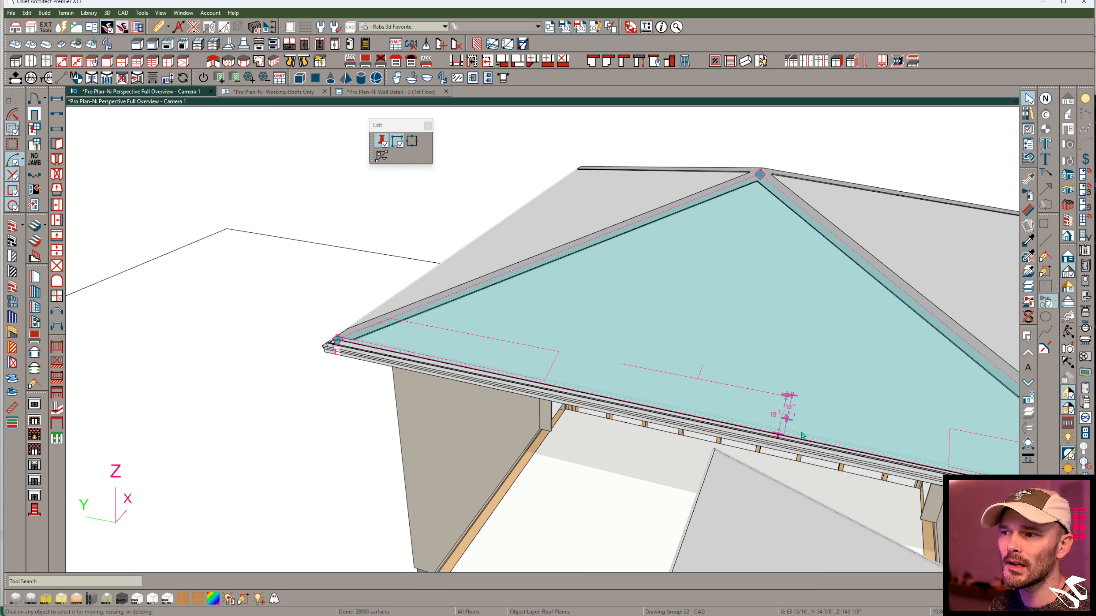
pyautogui.click(802, 436)
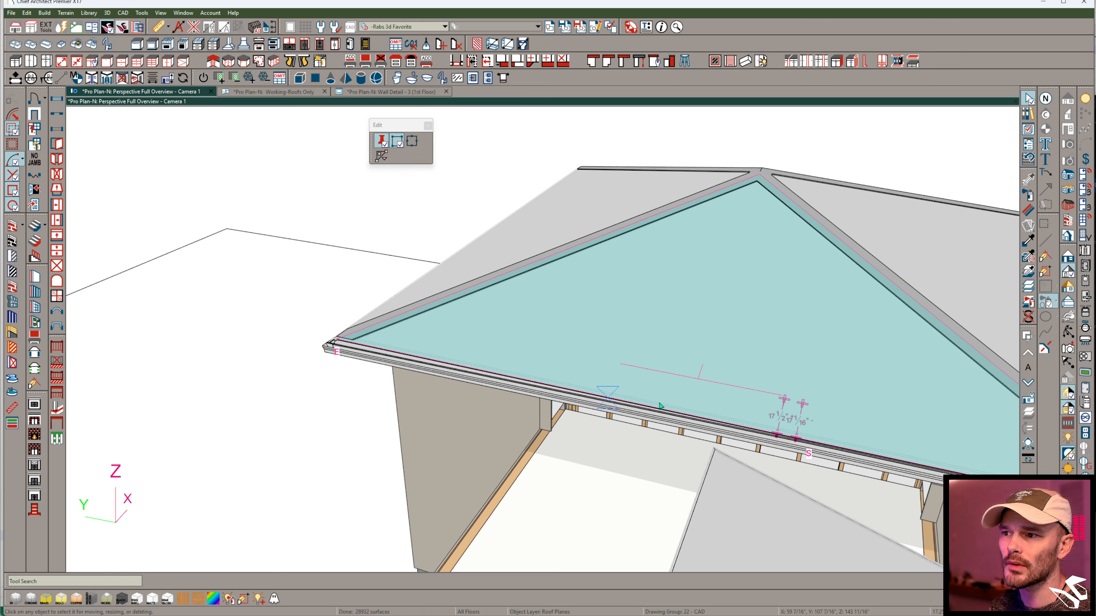
pyautogui.click(607, 398)
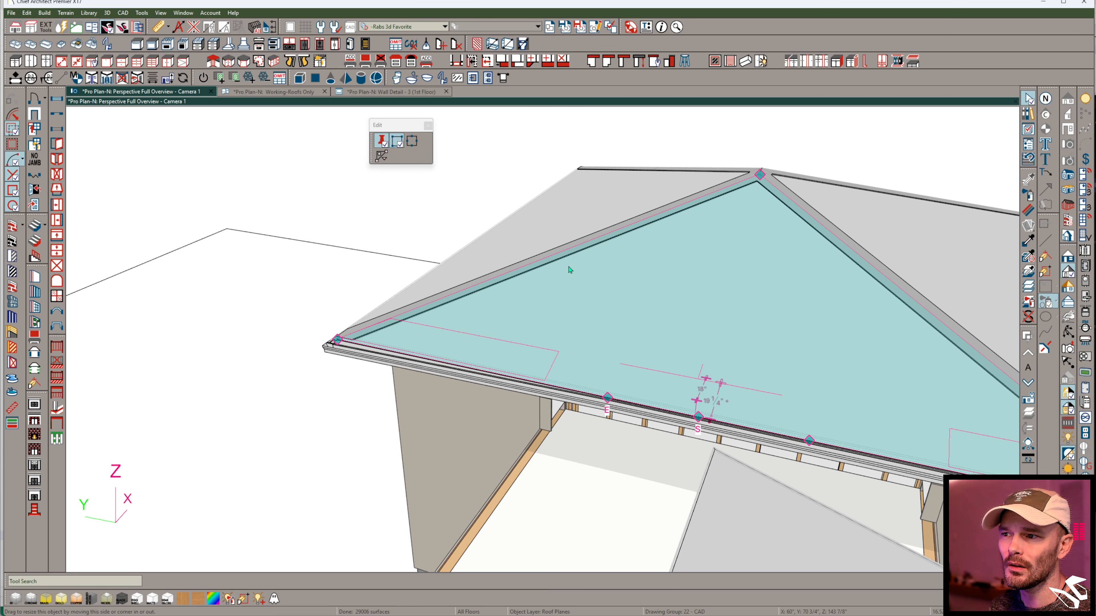
pyautogui.click(382, 144)
# - Try raising the middle eave break of the large roof plane into a notch, and undo the move
pyautogui.moveTo(697, 414); pyautogui.dragTo(720, 328)
pyautogui.moveTo(721, 492); pyautogui.dragTo(687, 293, button='middle')
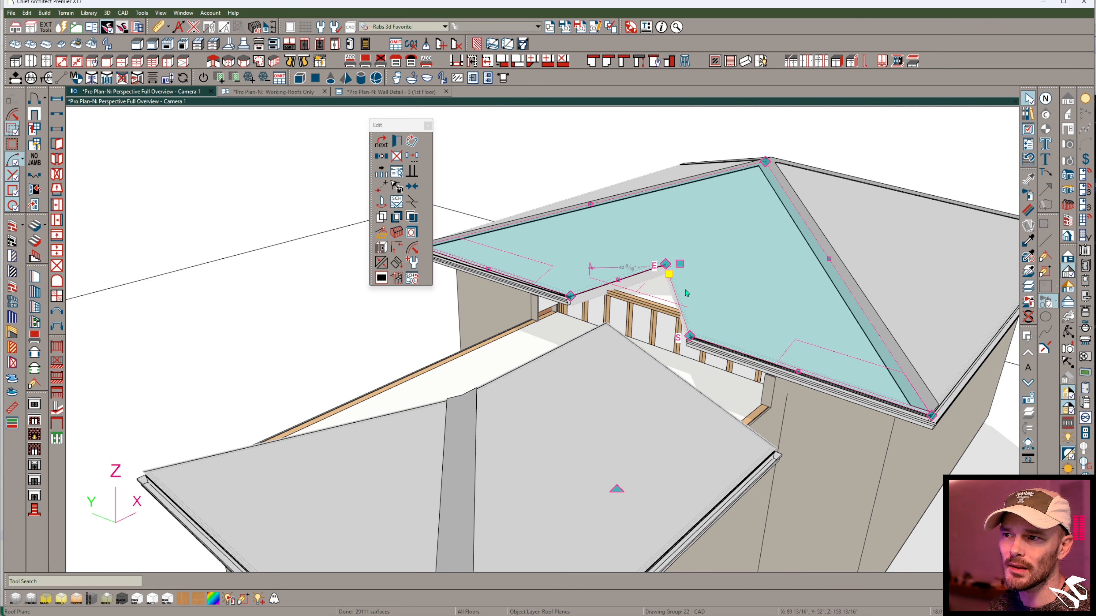
pyautogui.click(627, 393)
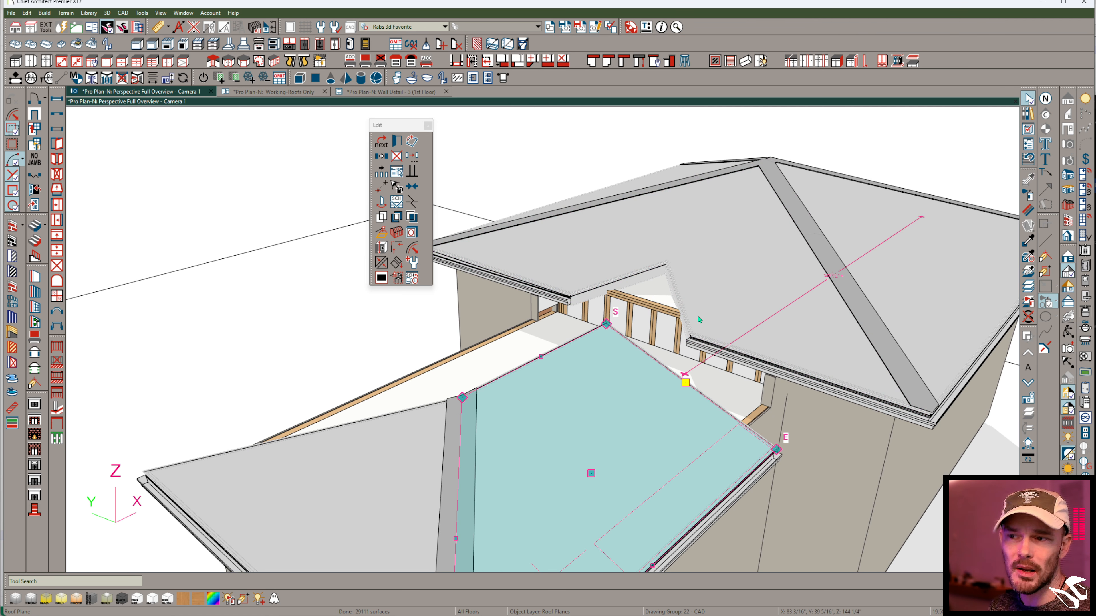
pyautogui.hotkey('ctrl', 'z')
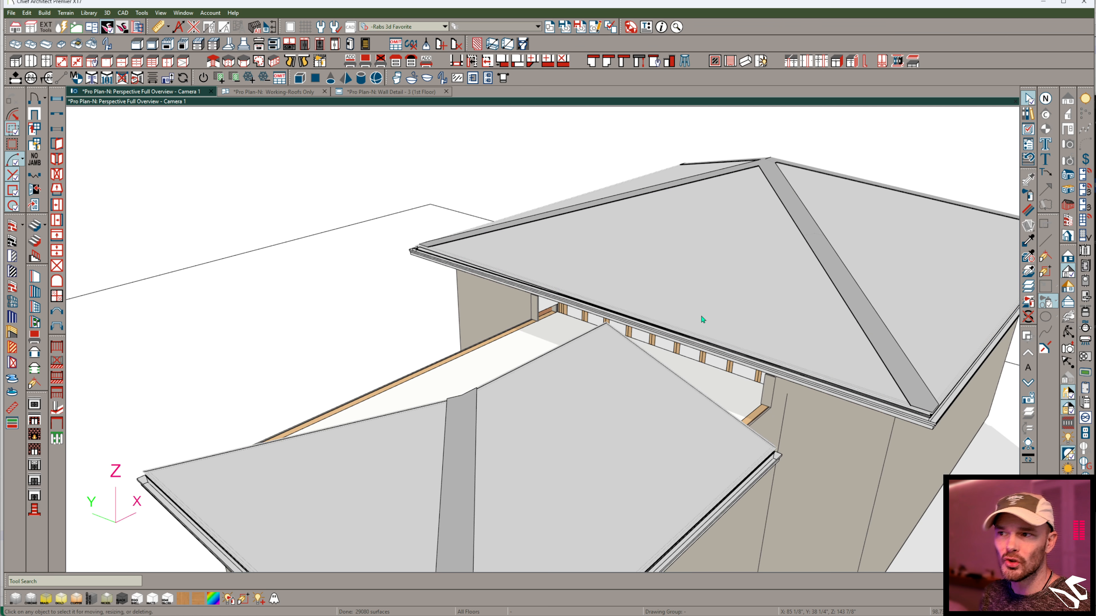
# - Examine the separate eave segments between the breaks on the large block's roof plane
pyautogui.click(655, 324)
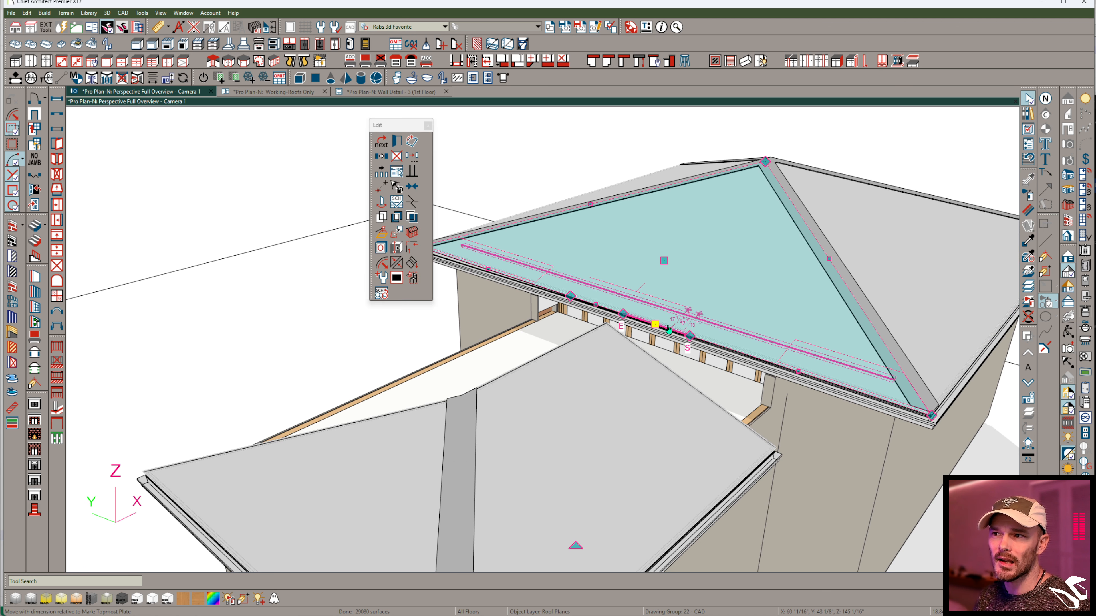
pyautogui.click(598, 306)
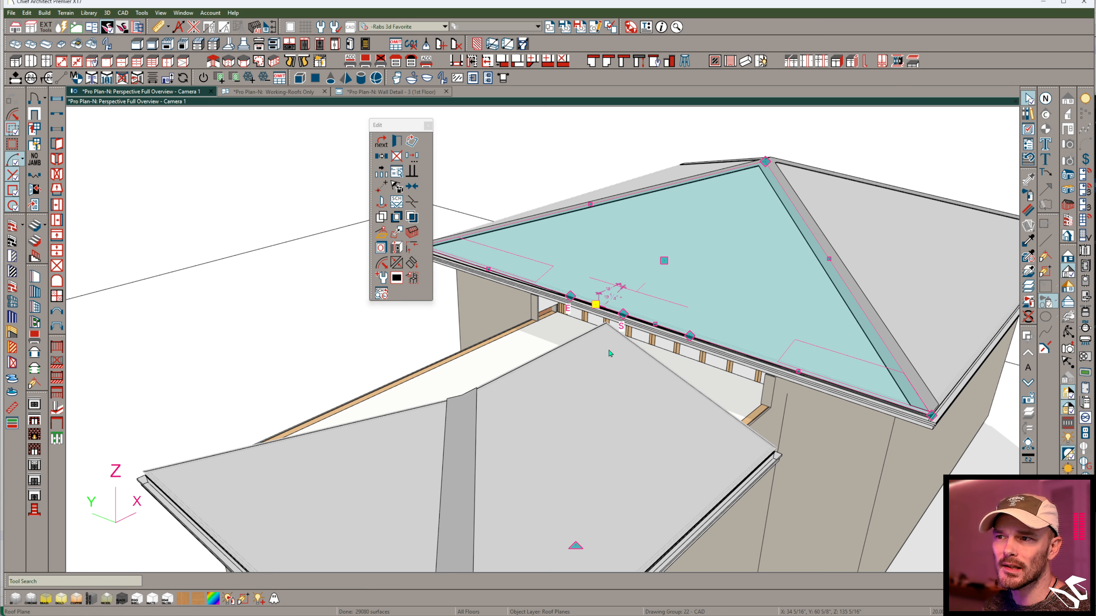
pyautogui.click(653, 323)
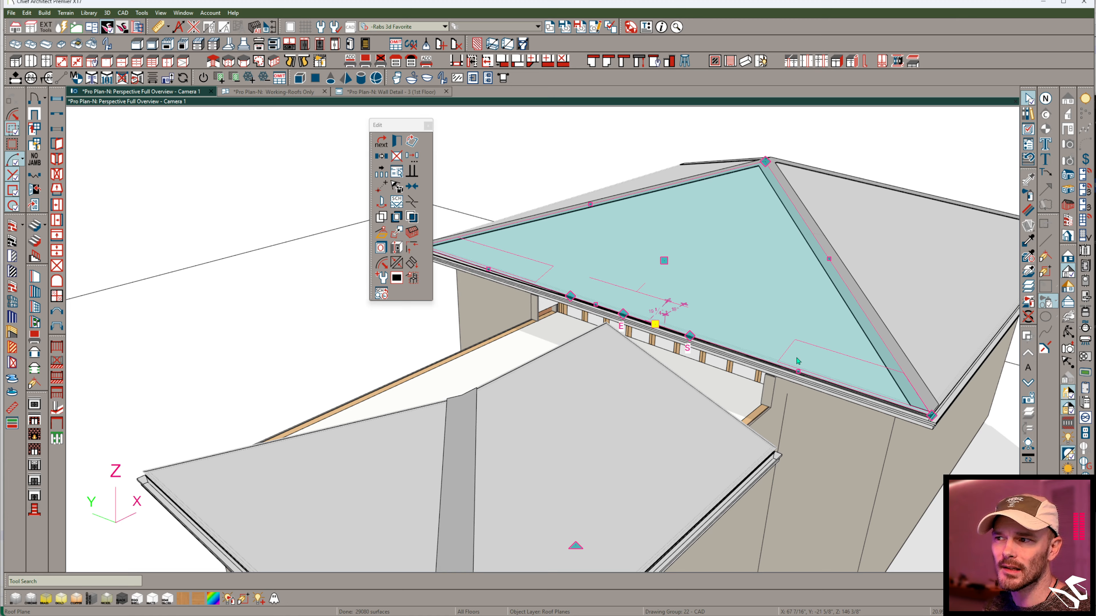
pyautogui.click(805, 372)
pyautogui.click(495, 279)
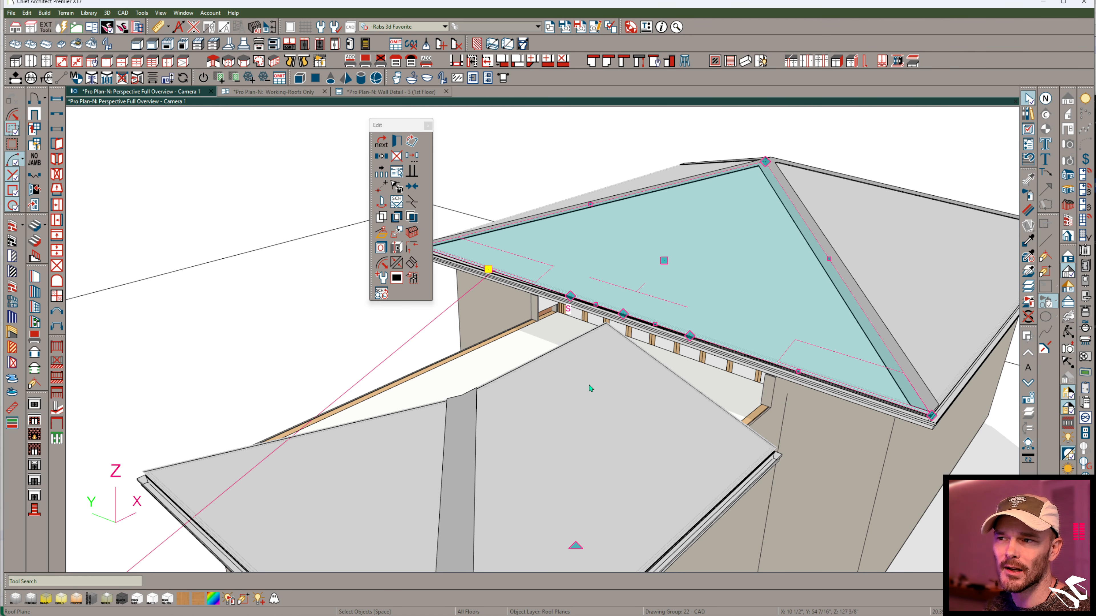
# - Break the end edge of the middle block's side roof plane and join its upper segment to the large roof plane
pyautogui.click(605, 380)
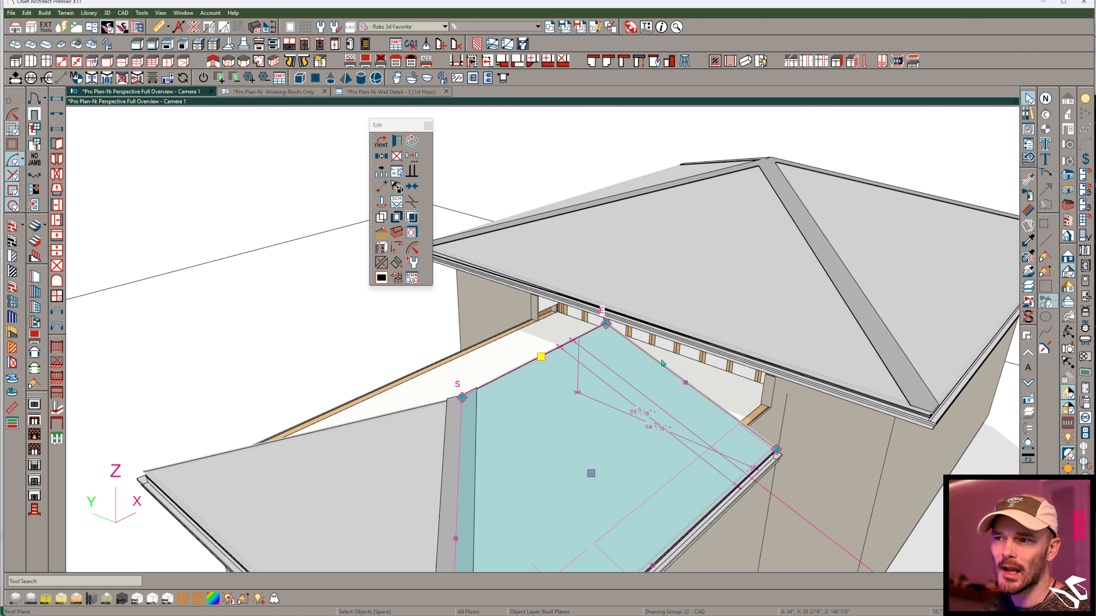
pyautogui.moveTo(680, 362); pyautogui.dragTo(708, 342, button='middle')
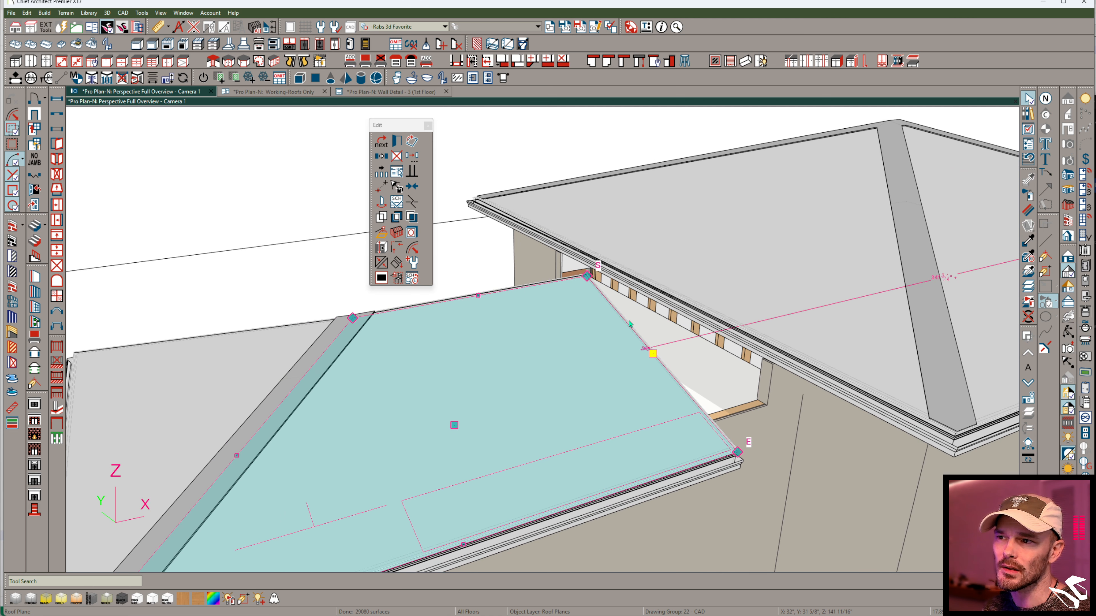
pyautogui.press('Escape')
pyautogui.click(483, 451)
pyautogui.moveTo(482, 451); pyautogui.dragTo(583, 408, button='middle')
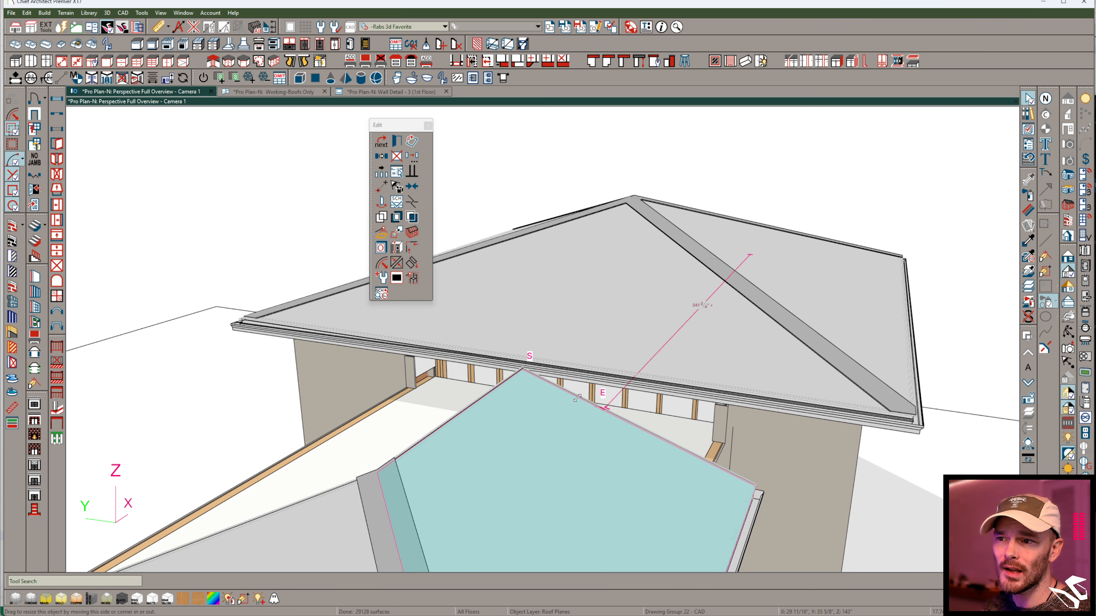
pyautogui.click(556, 404)
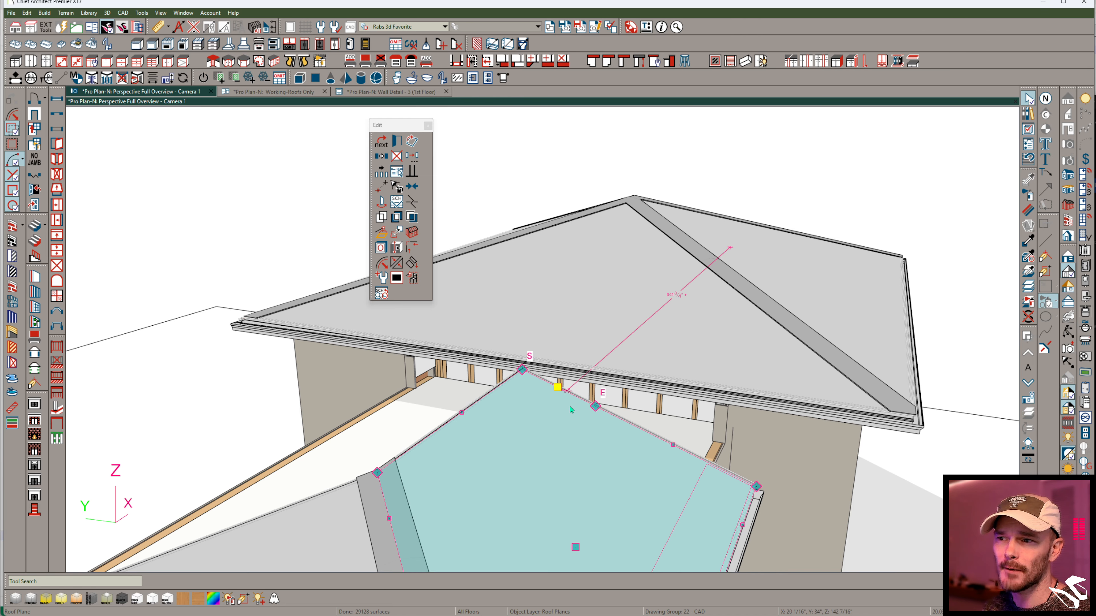
pyautogui.click(395, 268)
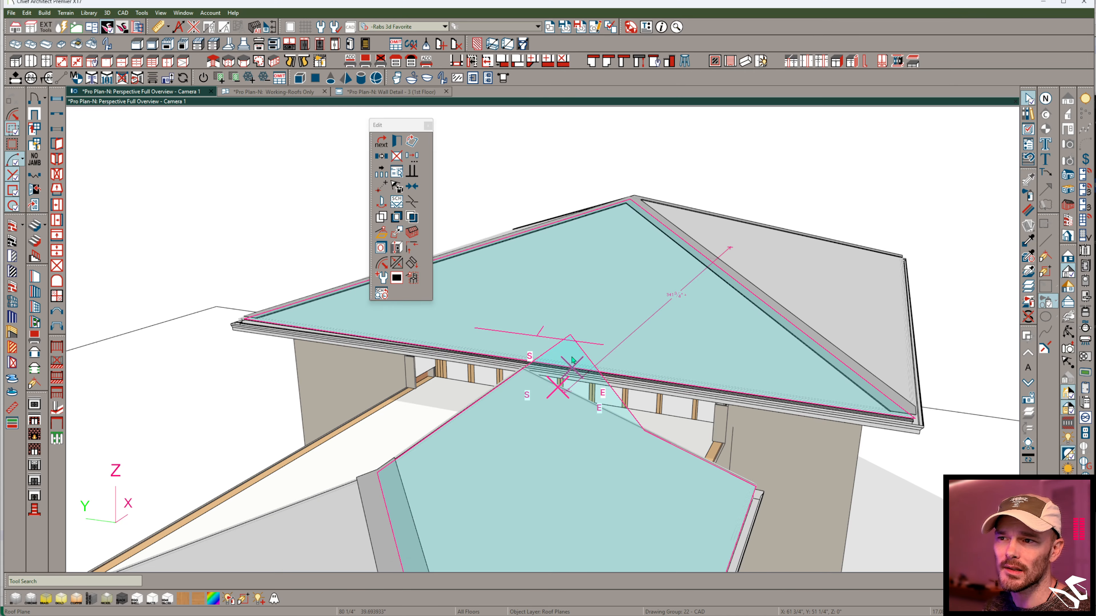
pyautogui.click(513, 402)
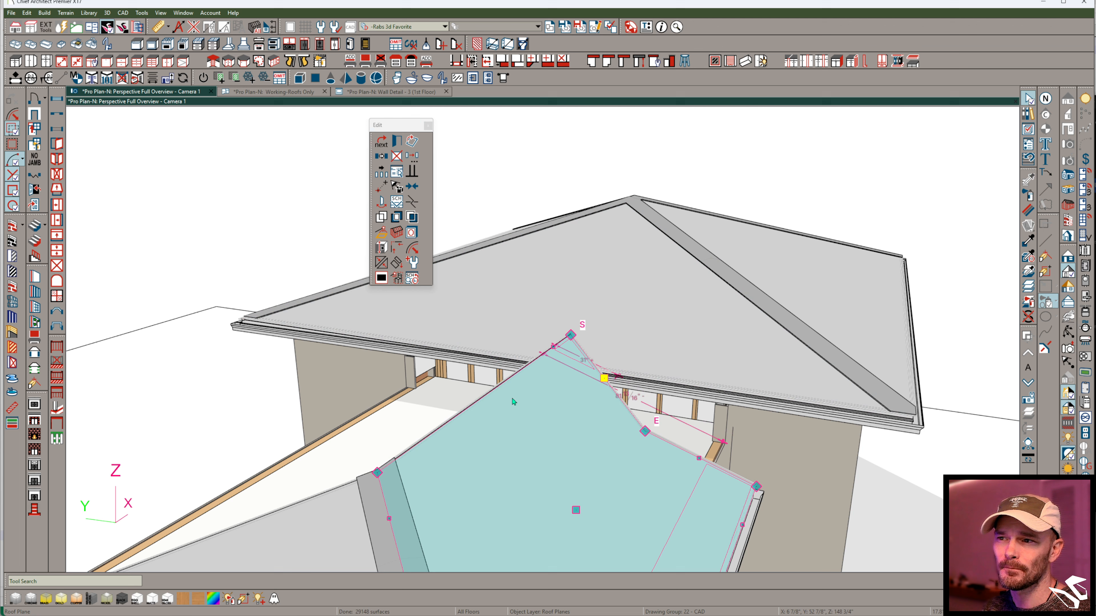
# - Try to join the large roof plane's eave segment between the breaks to the middle block's side roof plane
pyautogui.click(621, 351)
pyautogui.moveTo(647, 358); pyautogui.dragTo(613, 411, button='middle')
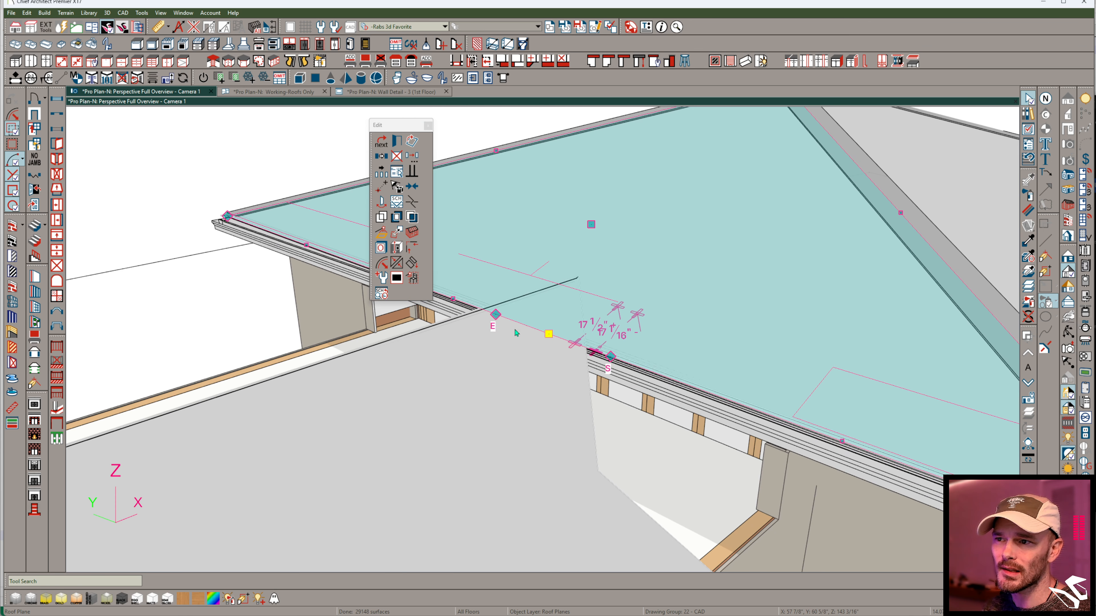
pyautogui.scroll(-5, 543, 338)
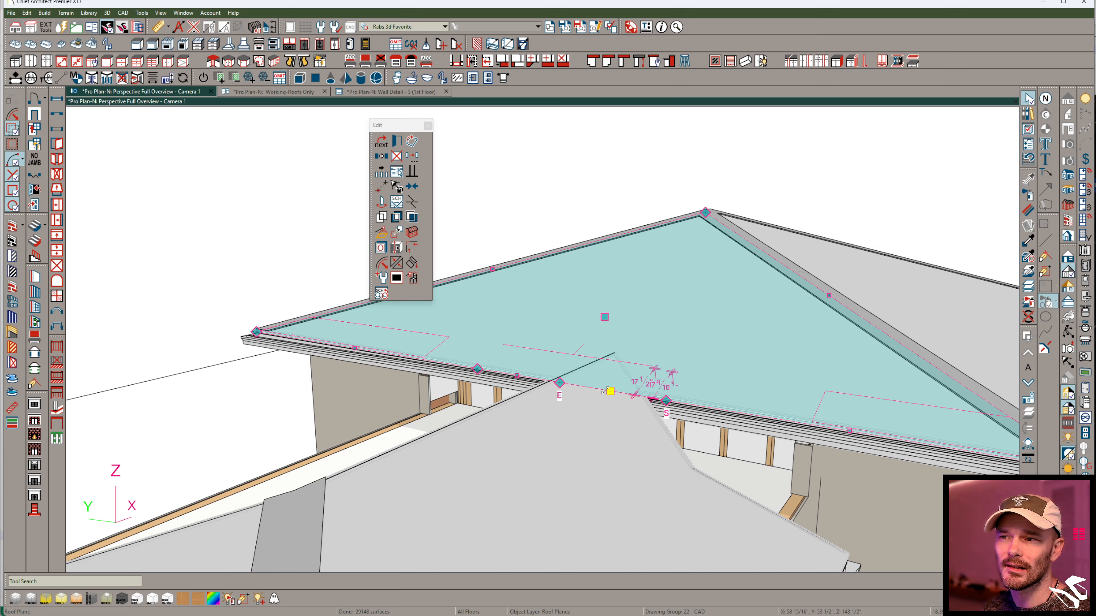
pyautogui.click(609, 389)
pyautogui.click(396, 265)
pyautogui.click(624, 384)
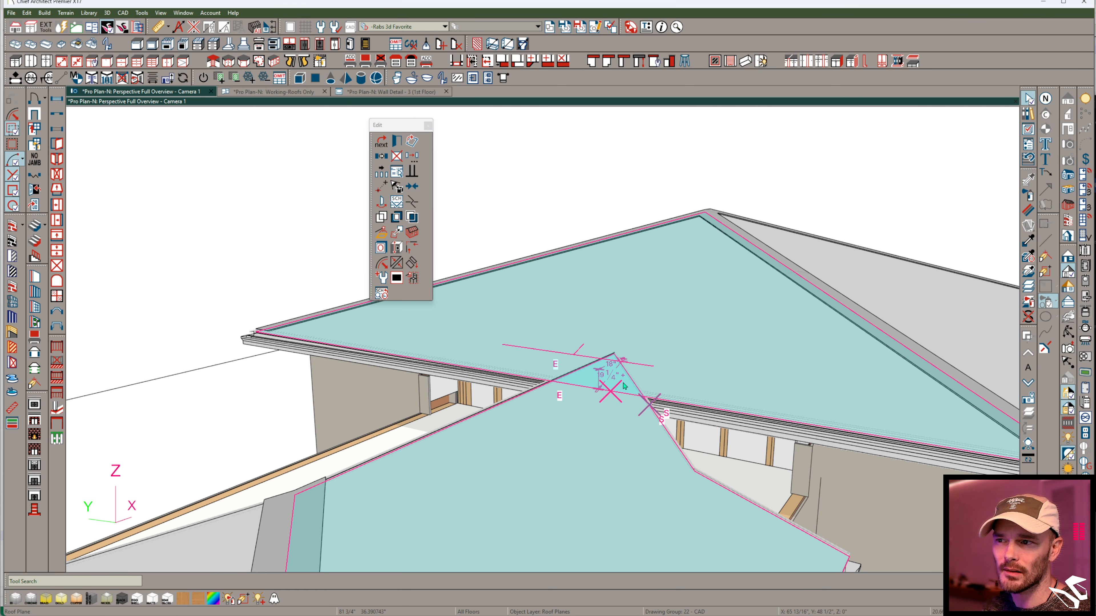
pyautogui.rightClick(620, 380)
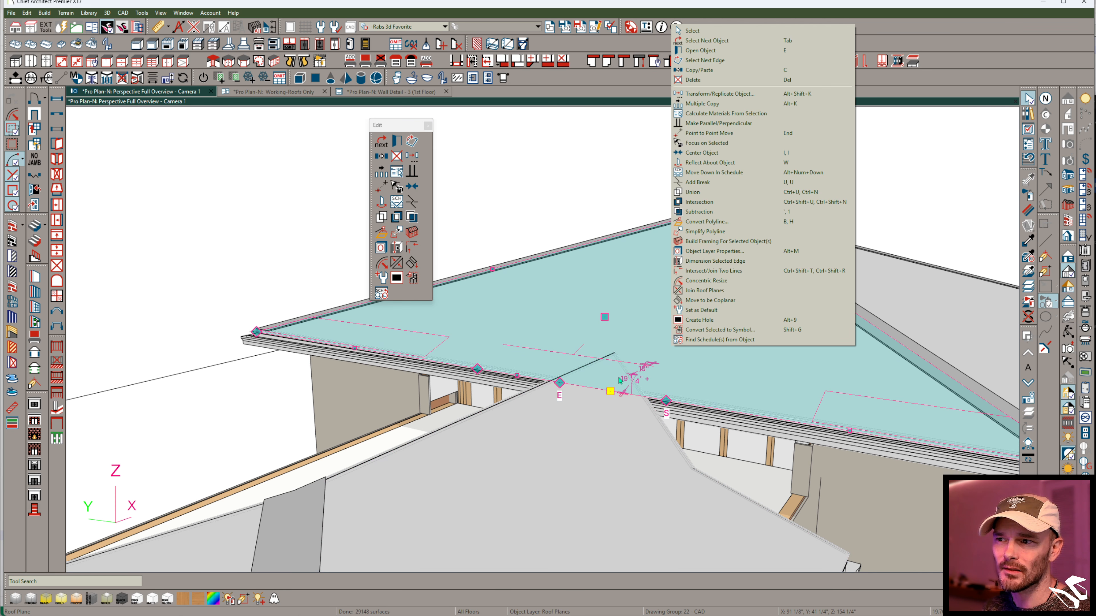
# - Raise the large roof plane's eave break into a notch and join the notch edge to the middle block's side roof plane
pyautogui.moveTo(559, 383); pyautogui.dragTo(599, 342)
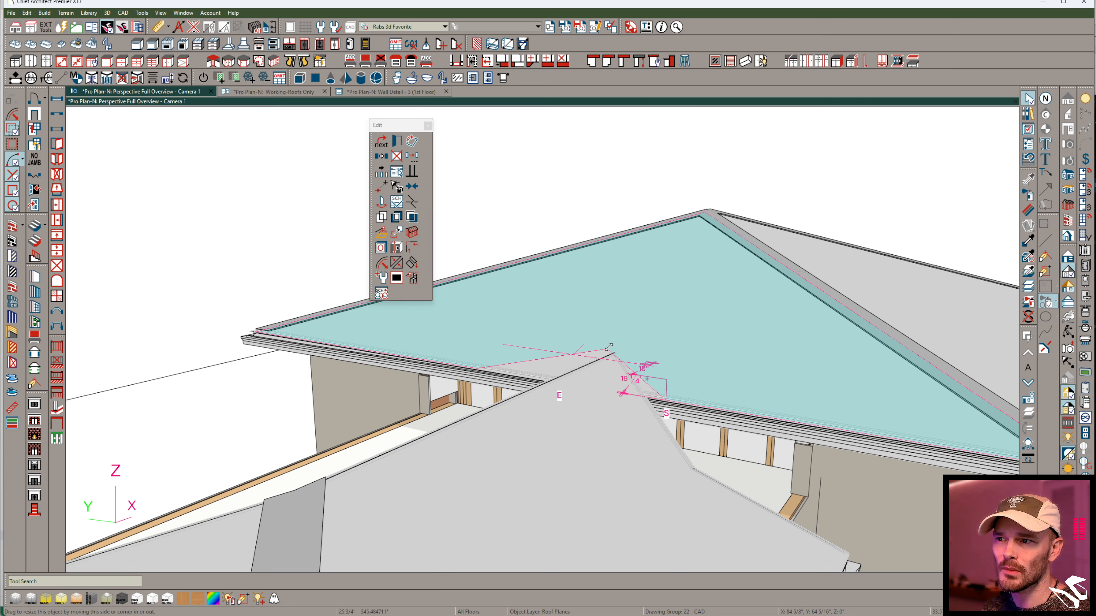
pyautogui.moveTo(627, 432); pyautogui.dragTo(628, 428)
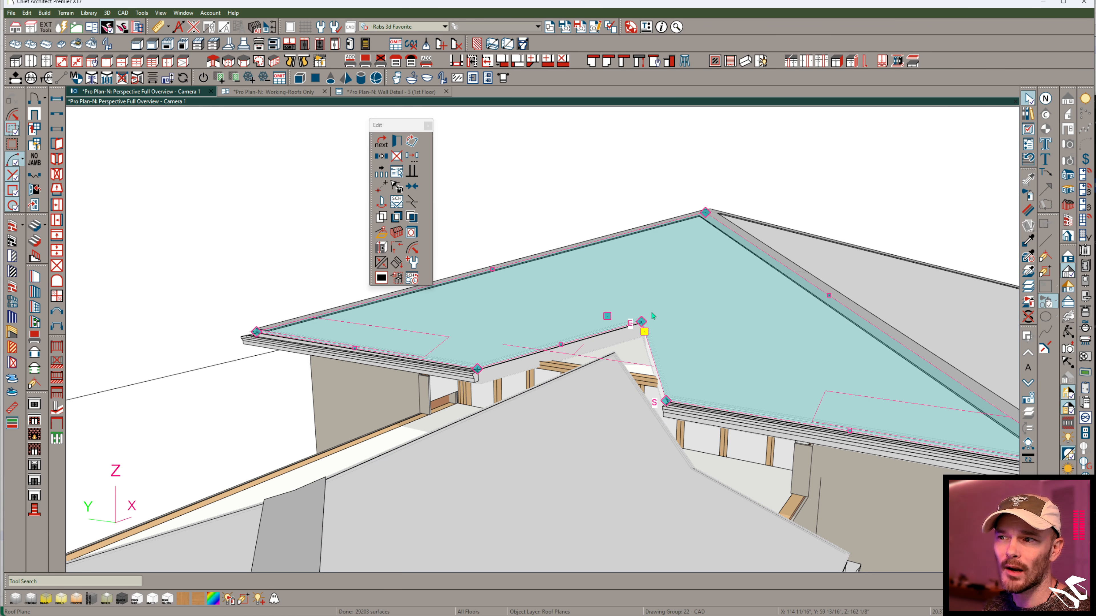
pyautogui.moveTo(610, 360); pyautogui.dragTo(683, 374, button='middle')
pyautogui.press('Escape')
pyautogui.rightClick(677, 373)
pyautogui.click(384, 262)
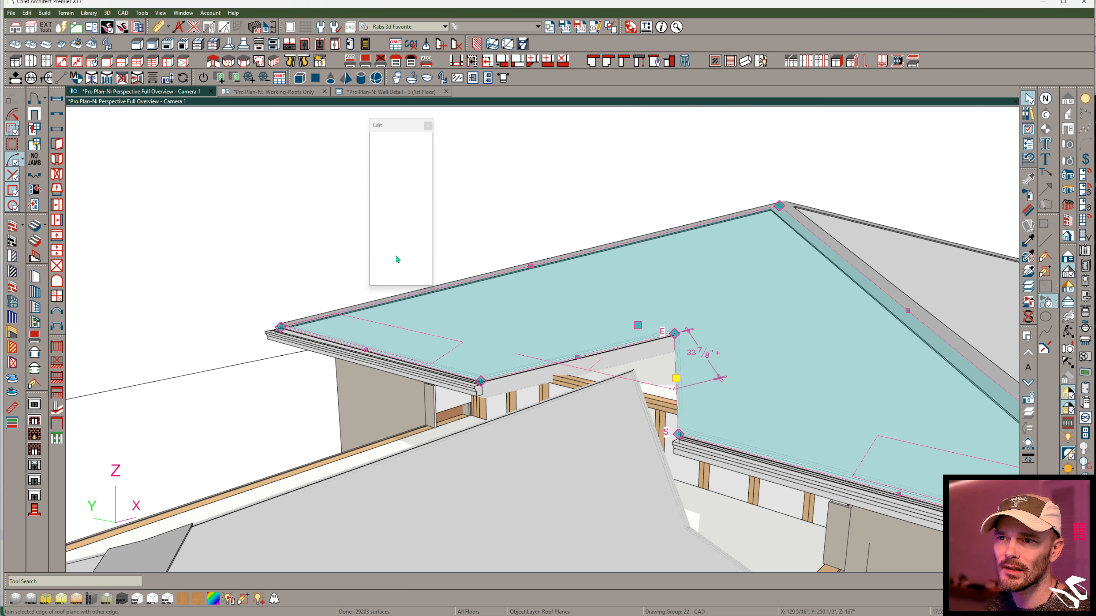
pyautogui.moveTo(616, 505); pyautogui.dragTo(624, 409, button='middle')
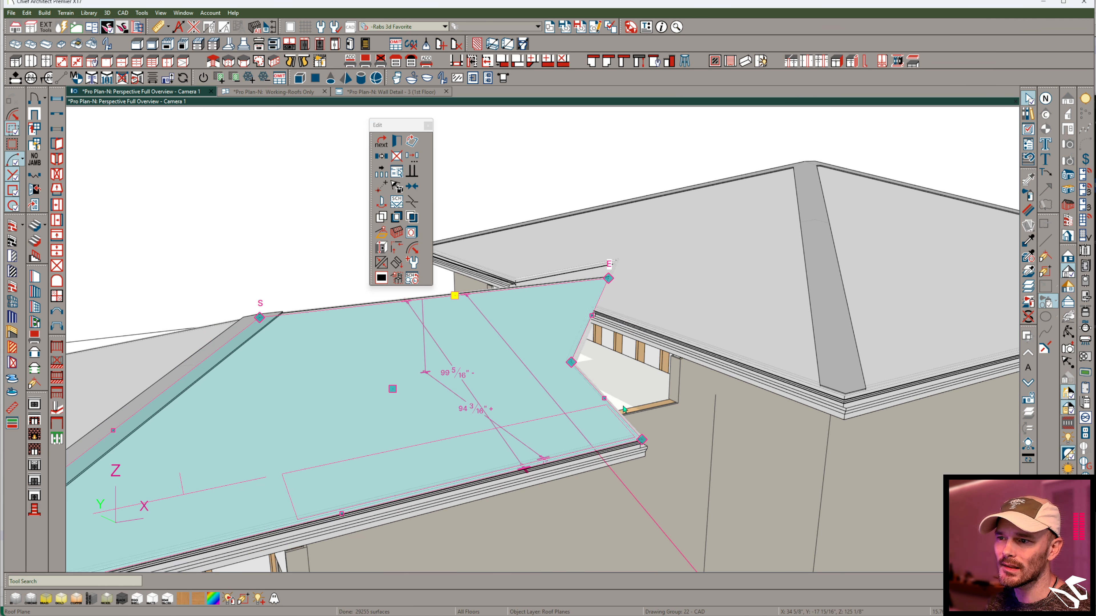
# - Extend the remaining end edge of the middle block's side roof plane beneath the large block's eave toward its wall
pyautogui.moveTo(606, 399); pyautogui.dragTo(666, 397)
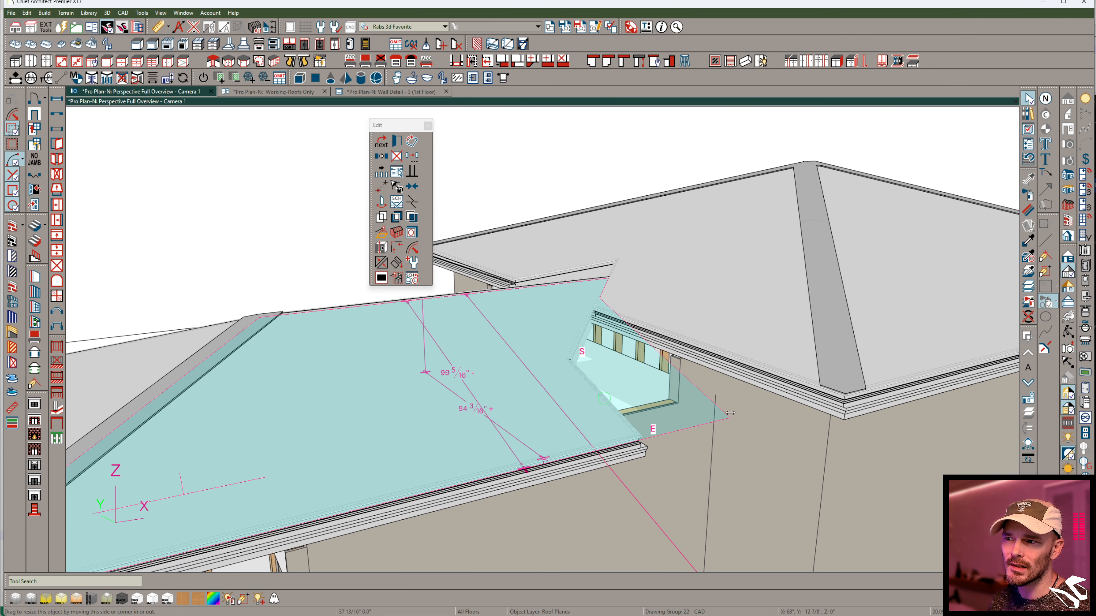
pyautogui.moveTo(718, 397); pyautogui.dragTo(676, 321, button='middle')
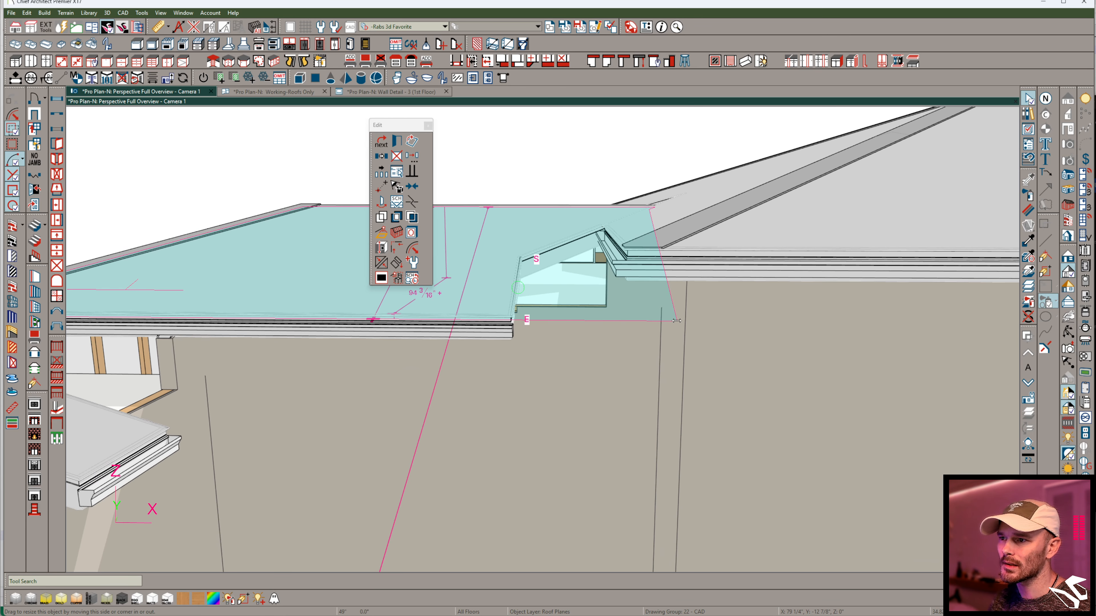
pyautogui.moveTo(620, 421); pyautogui.dragTo(623, 423)
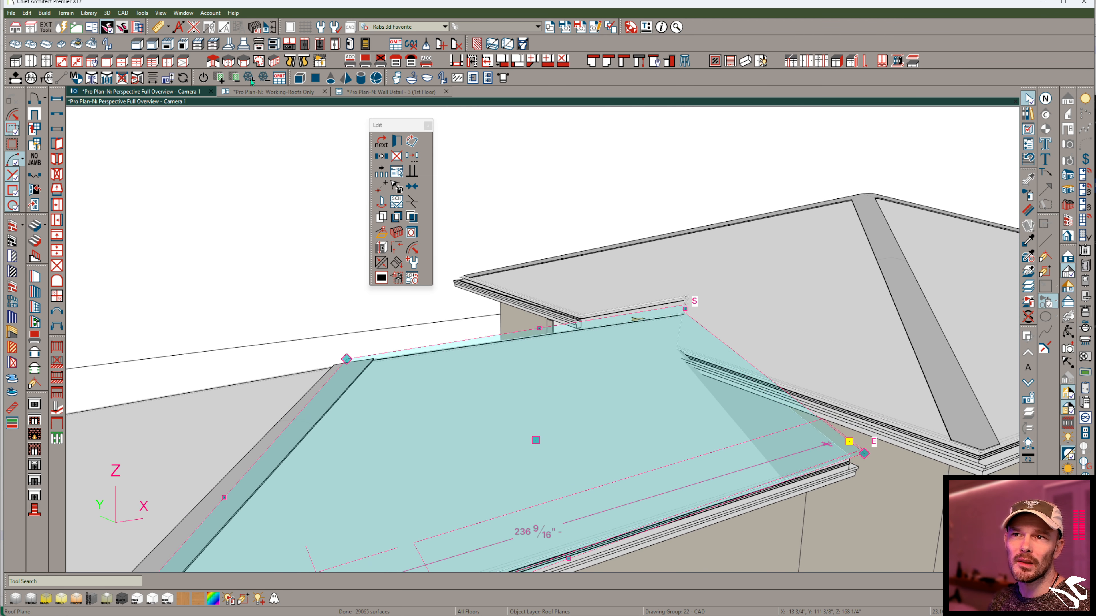
# - In the Working-Roofs Only plan view, align the extended end edge of the middle roof plane with the large block's wall line
pyautogui.click(278, 91)
pyautogui.scroll(-5, 469, 446)
pyautogui.scroll(2, 448, 362)
pyautogui.click(348, 341)
pyautogui.scroll(10, 348, 341)
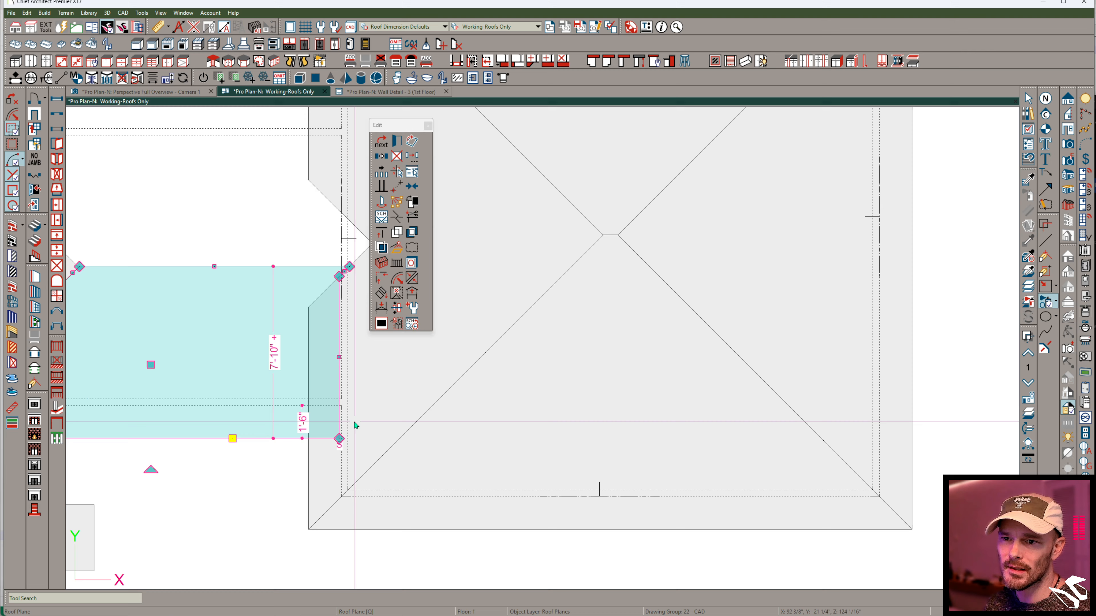
pyautogui.scroll(-1, 358, 365)
pyautogui.scroll(1, 432, 371)
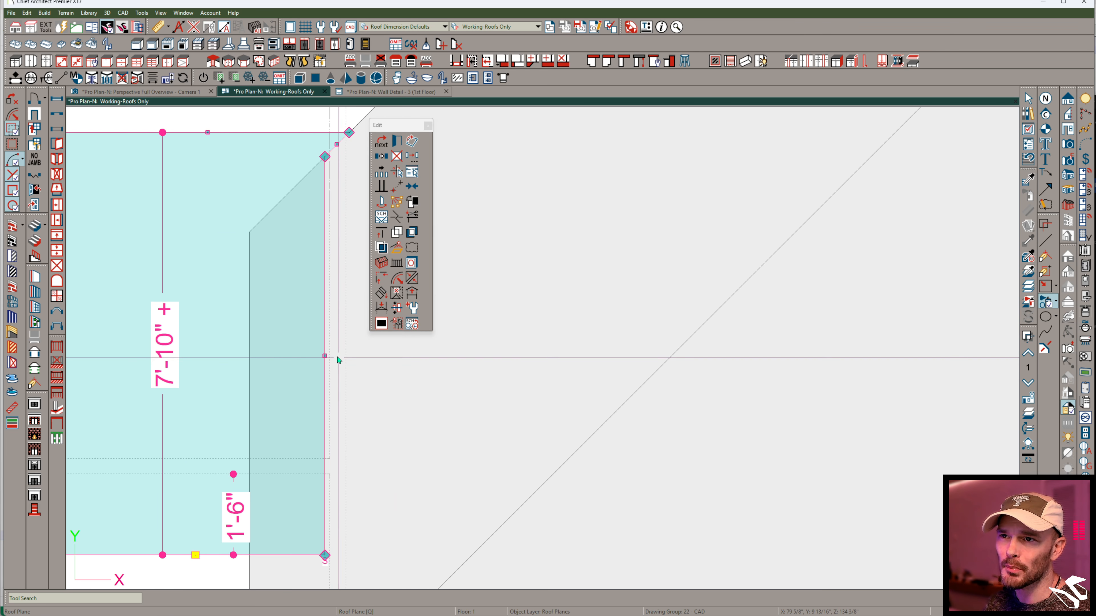
pyautogui.moveTo(325, 357); pyautogui.dragTo(332, 357)
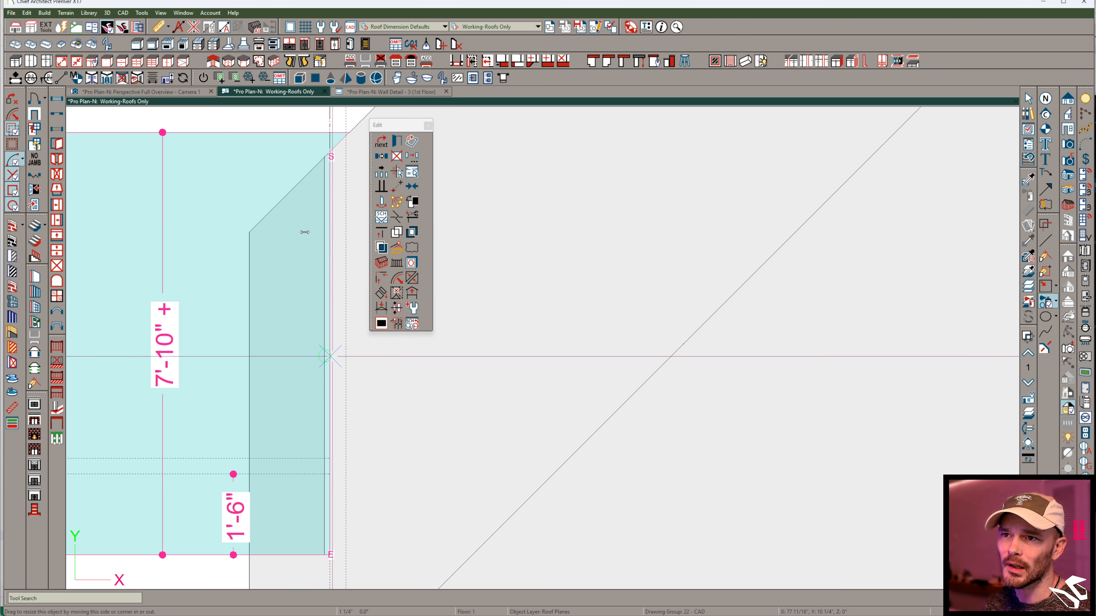
# - In the perspective view, try to mirror the middle block's side roof plane across its ridge
pyautogui.click(188, 93)
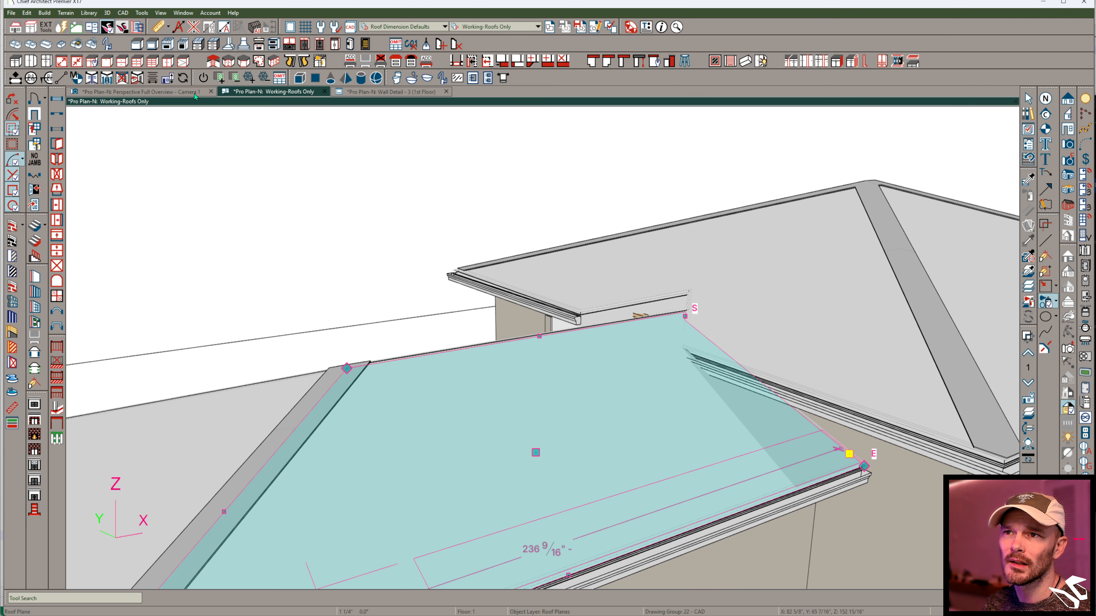
pyautogui.moveTo(695, 357); pyautogui.dragTo(601, 396, button='middle')
pyautogui.moveTo(601, 396); pyautogui.dragTo(605, 404)
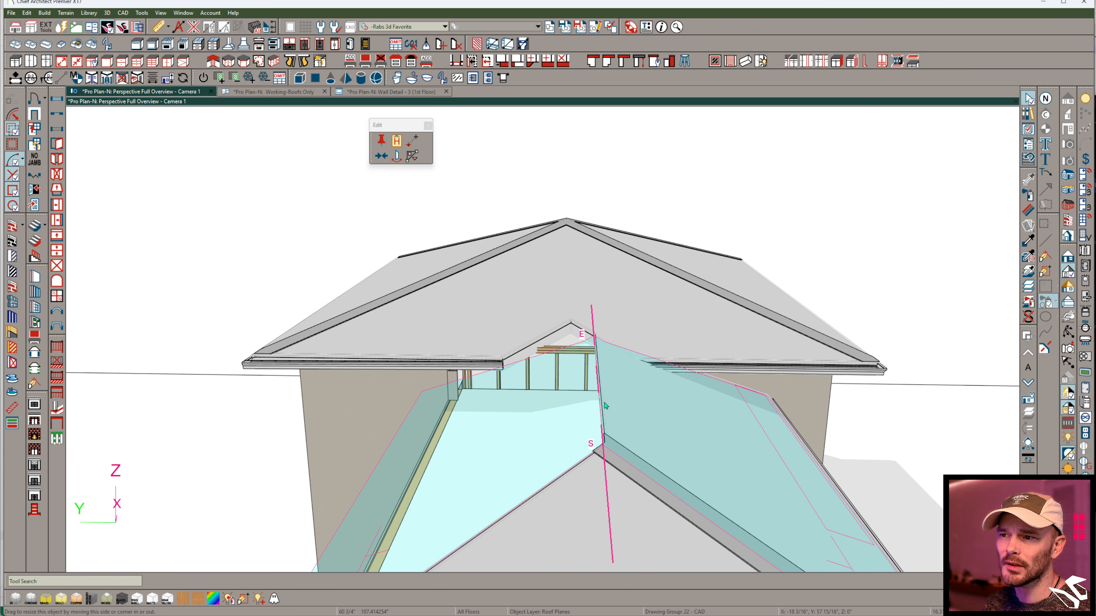
pyautogui.moveTo(584, 459); pyautogui.dragTo(585, 460)
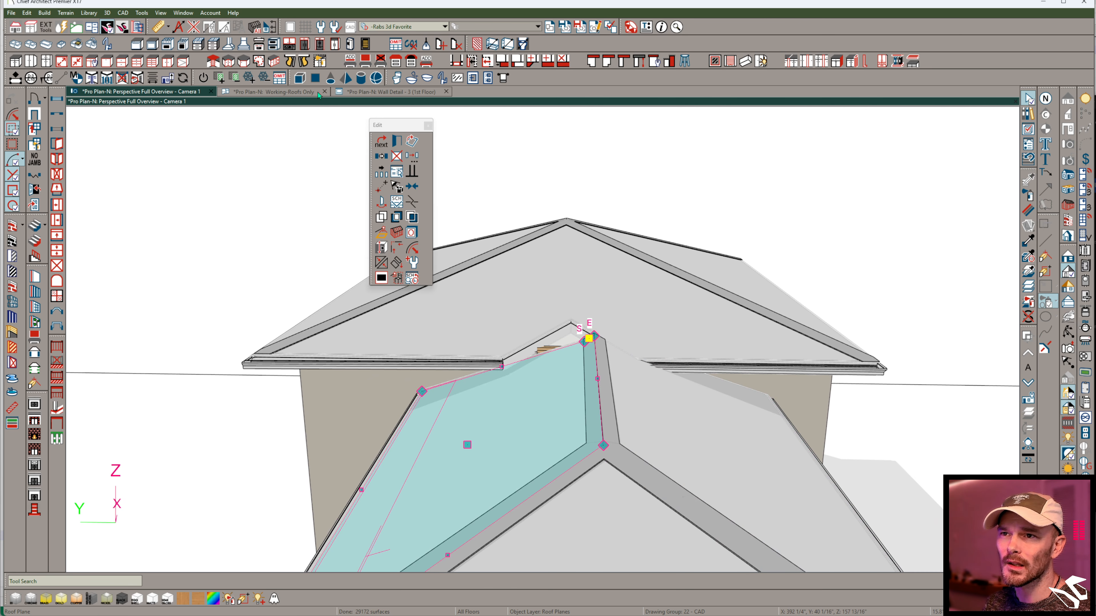
# - Check the mirrored roof plane's end against the large block in the Working-Roofs Only plan view and delete that plane
pyautogui.click(272, 91)
pyautogui.scroll(5, 496, 317)
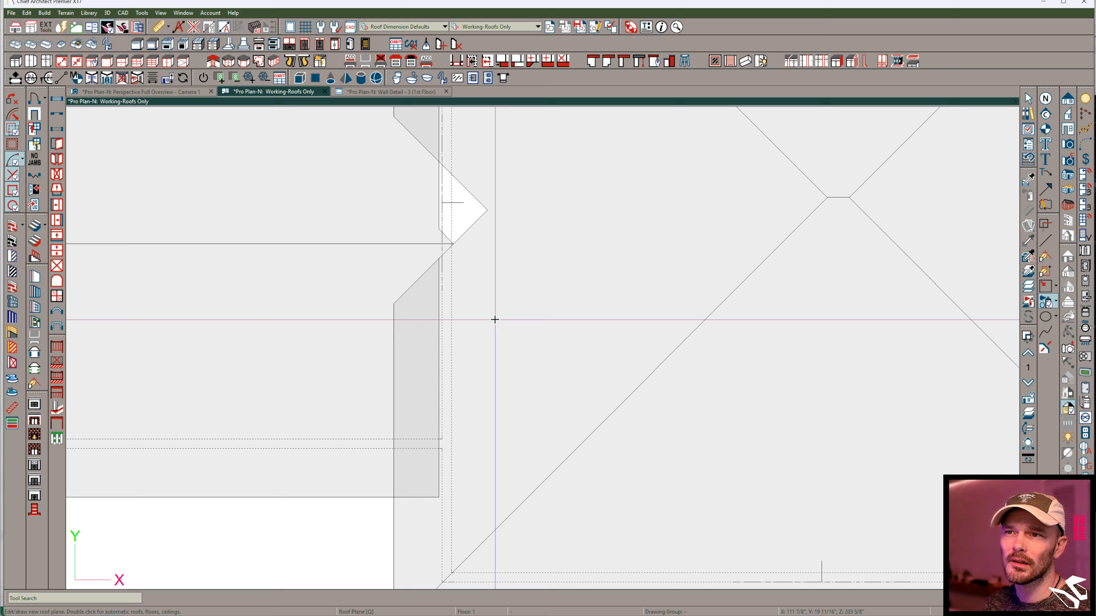
pyautogui.click(450, 322)
pyautogui.scroll(3, 285, 379)
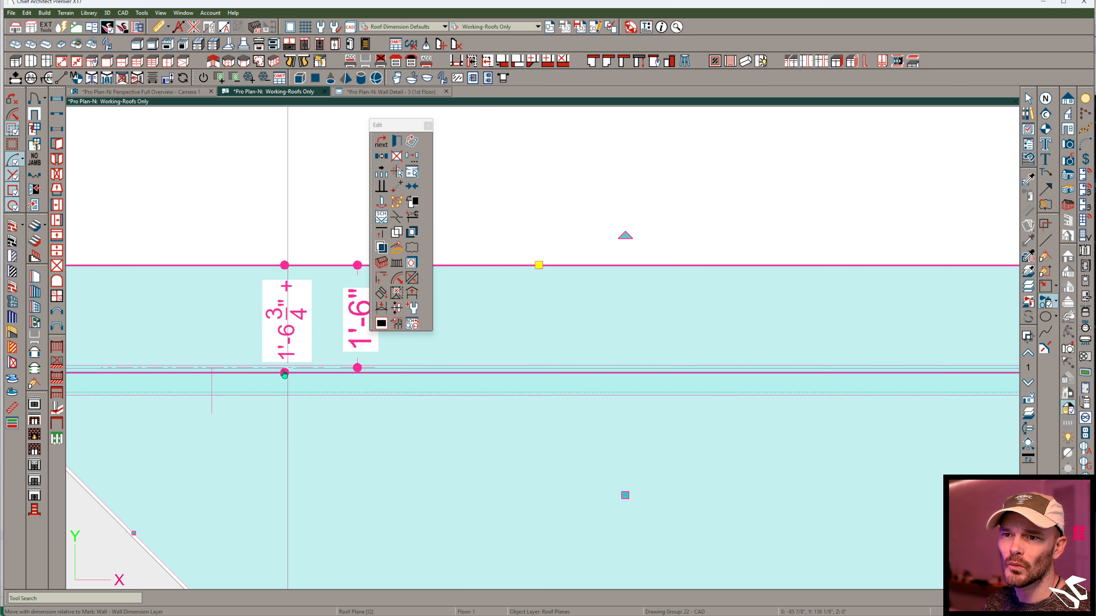
pyautogui.scroll(-4, 277, 390)
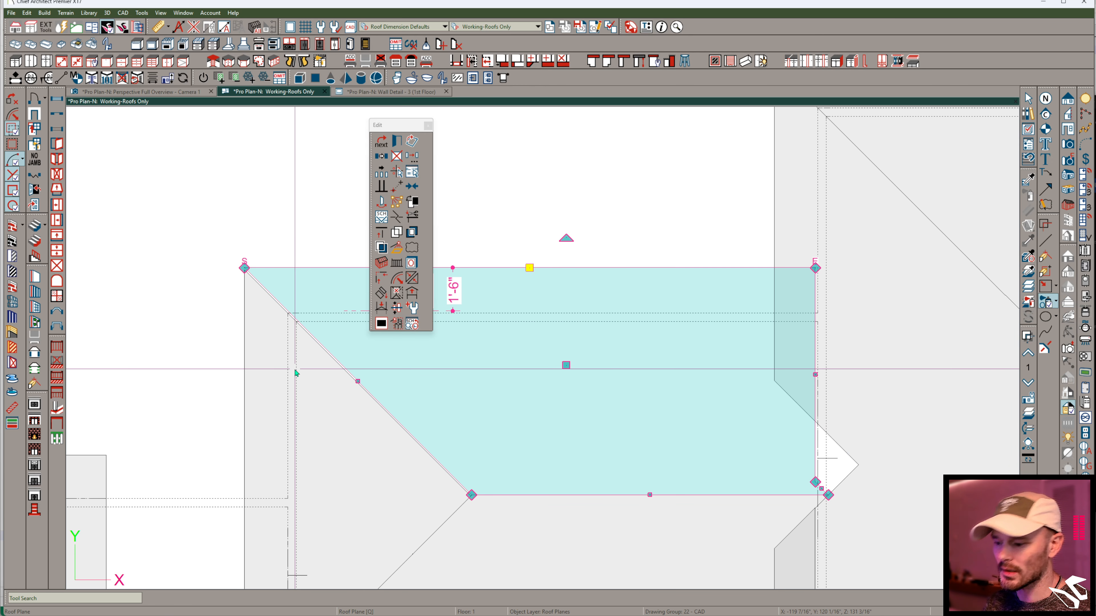
pyautogui.press('Delete')
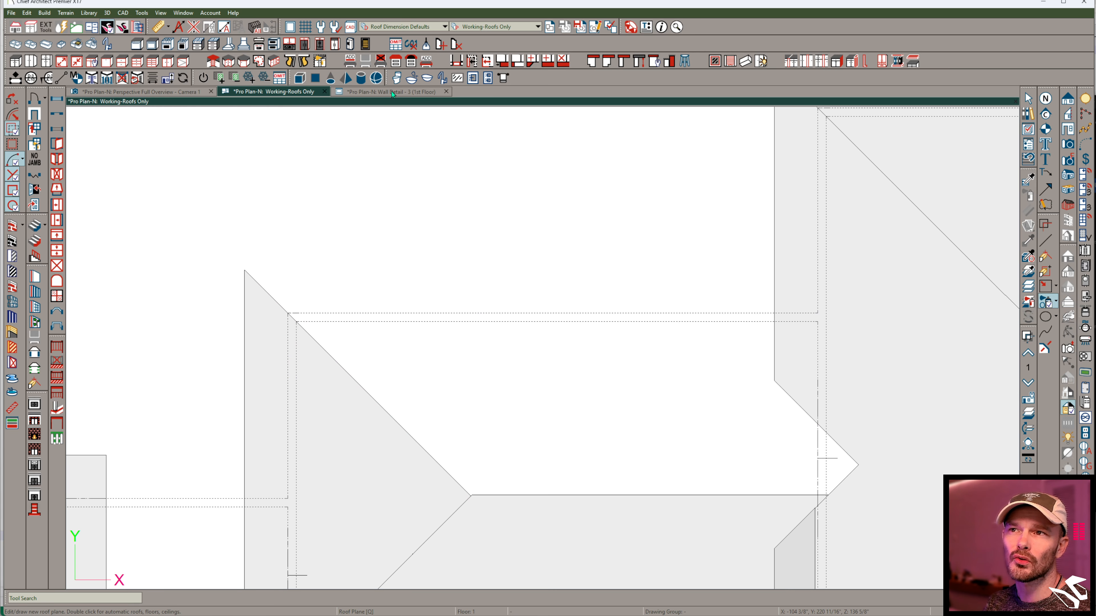
# - In the perspective view, reflect the middle block's side roof plane about the hip end plane, and check the copy in plan
pyautogui.click(154, 92)
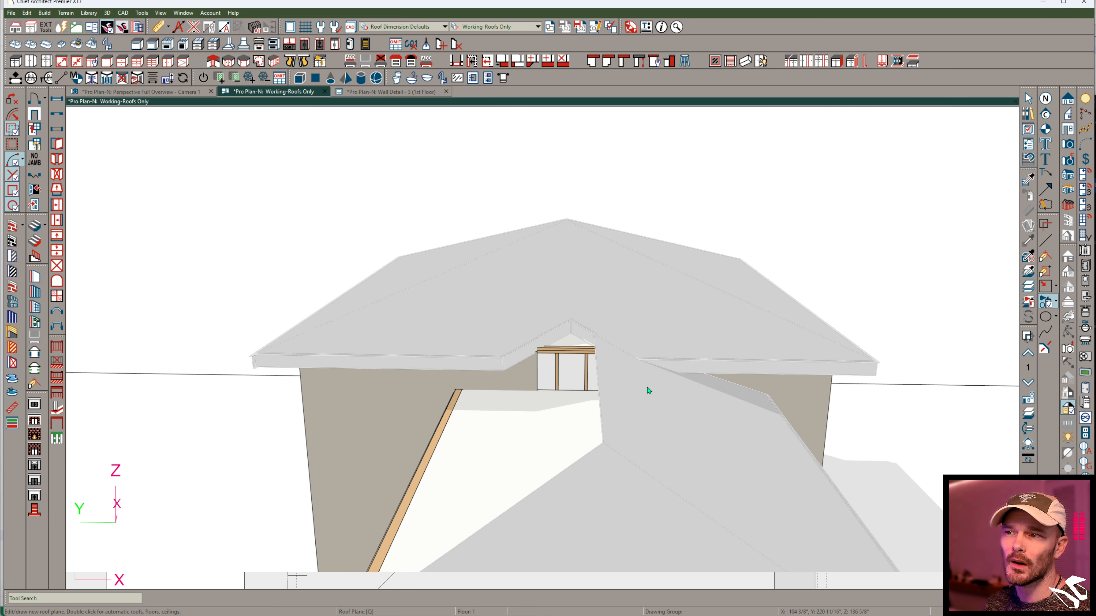
pyautogui.click(597, 417)
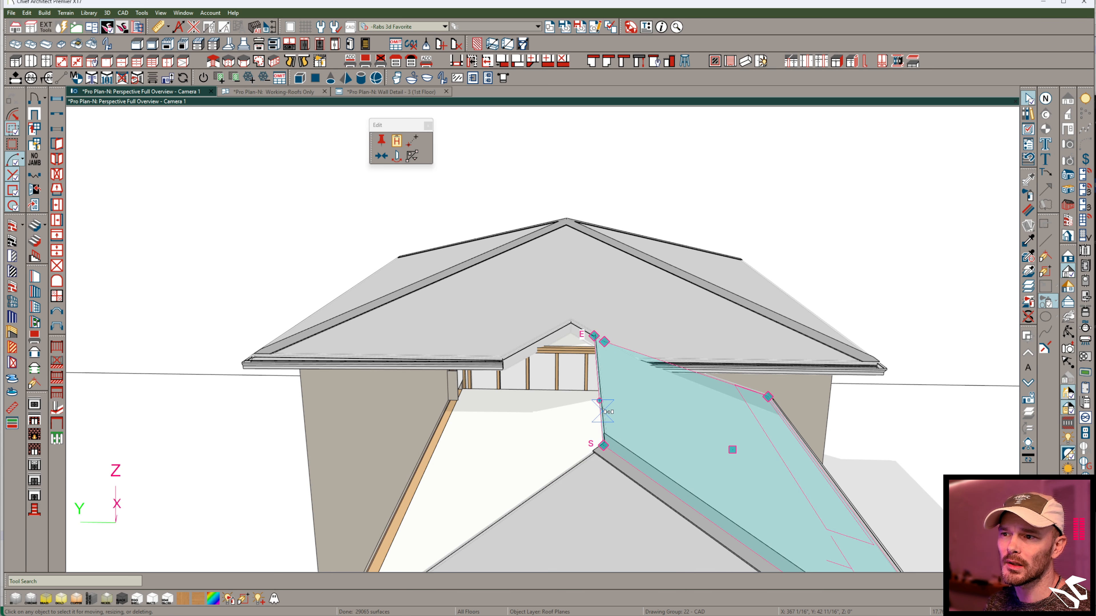
pyautogui.click(596, 358)
pyautogui.click(597, 370)
pyautogui.click(598, 384)
pyautogui.click(603, 440)
pyautogui.scroll(-2, 603, 464)
pyautogui.scroll(-2, 583, 407)
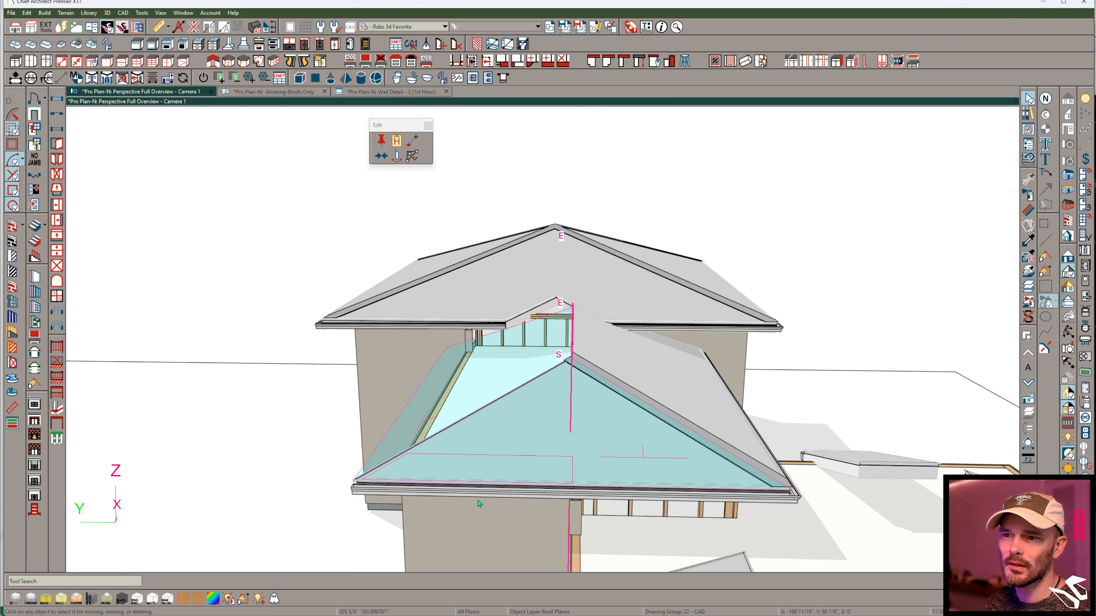
pyautogui.click(466, 388)
pyautogui.click(280, 93)
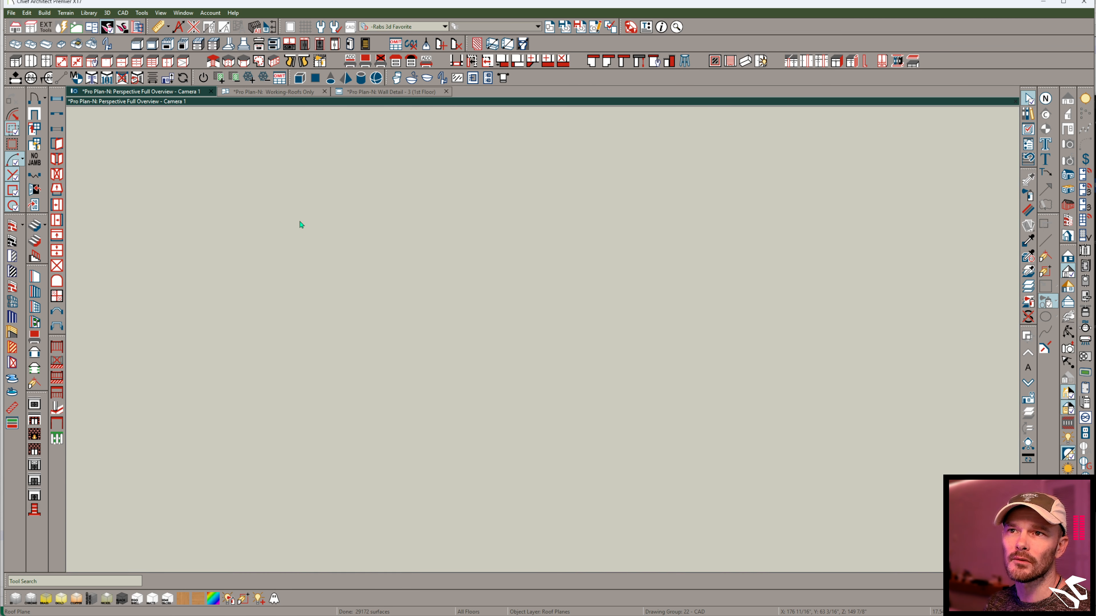
pyautogui.scroll(4, 341, 367)
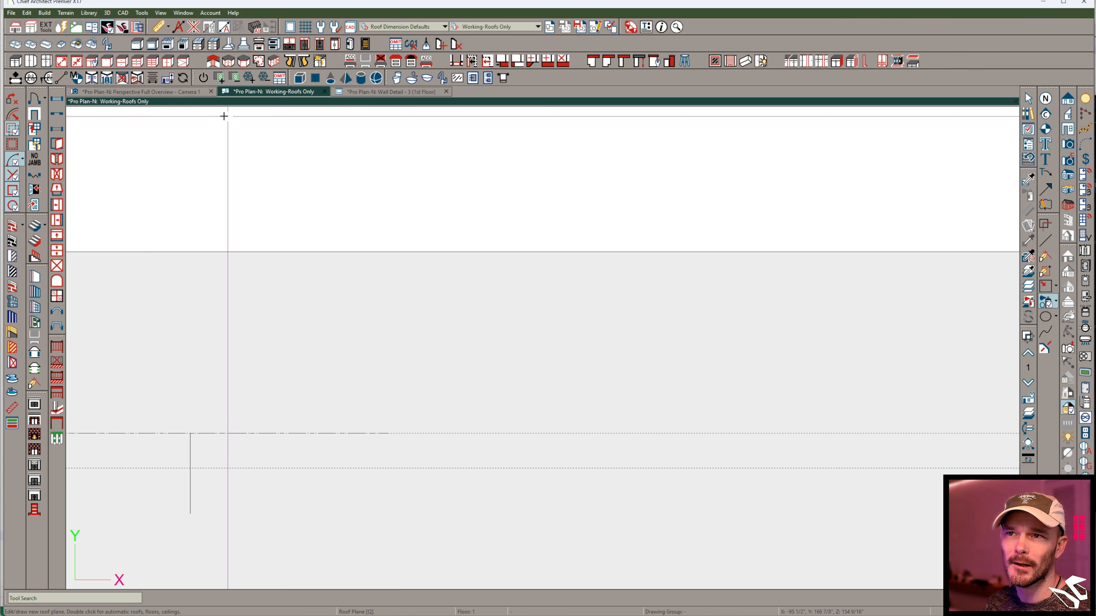
# - In the perspective view, join the open notch edge of the large block's roof plane to the mirrored middle roof plane
pyautogui.click(172, 92)
pyautogui.scroll(5, 626, 384)
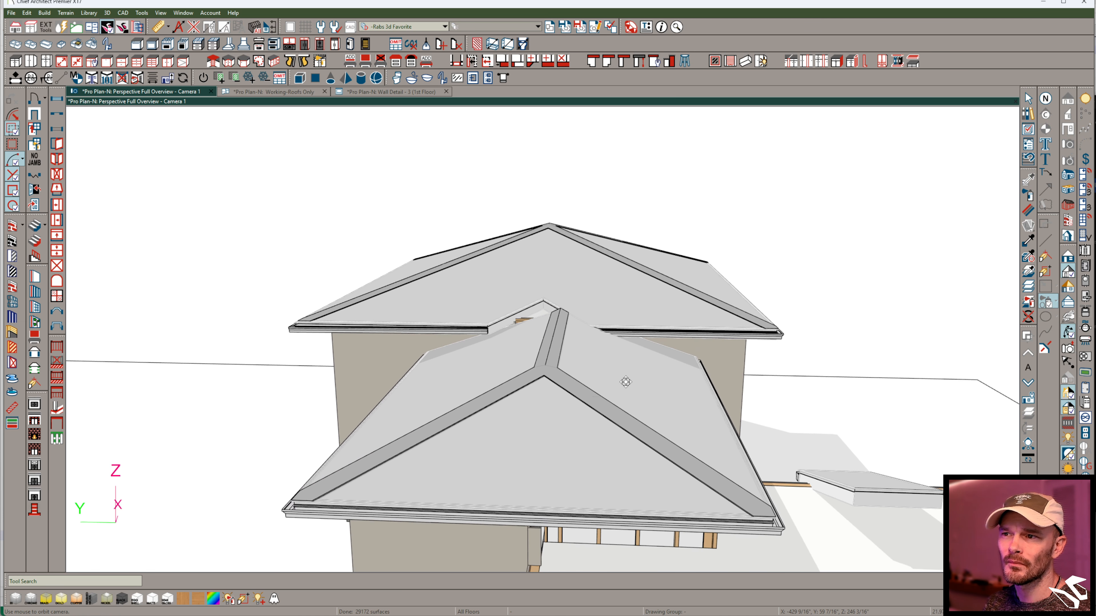
pyautogui.scroll(6, 638, 375)
pyautogui.press('space')
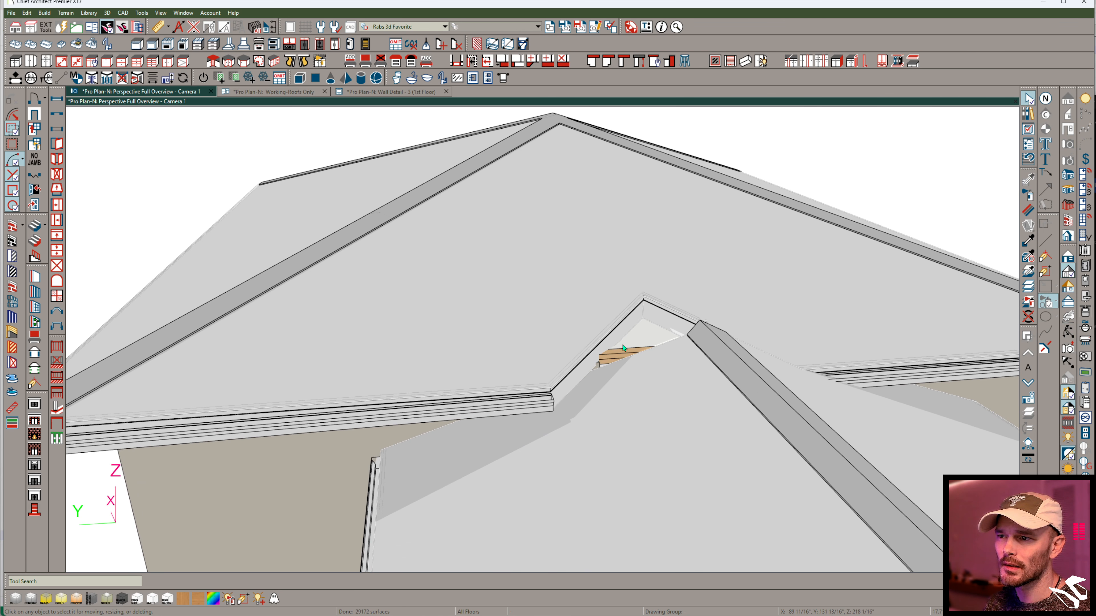
pyautogui.click(615, 330)
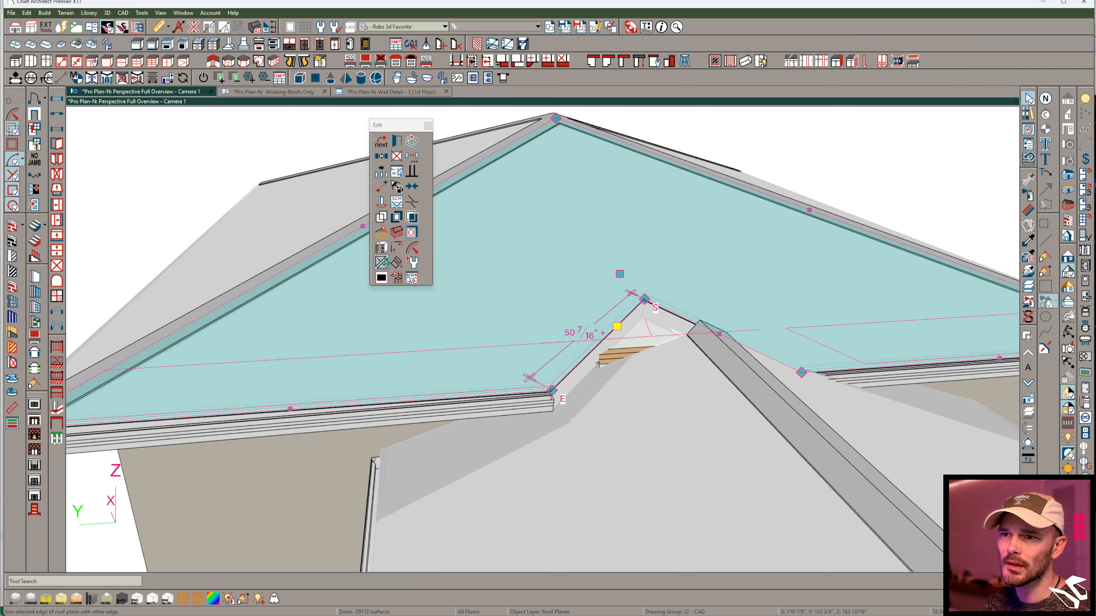
pyautogui.click(381, 262)
pyautogui.click(694, 333)
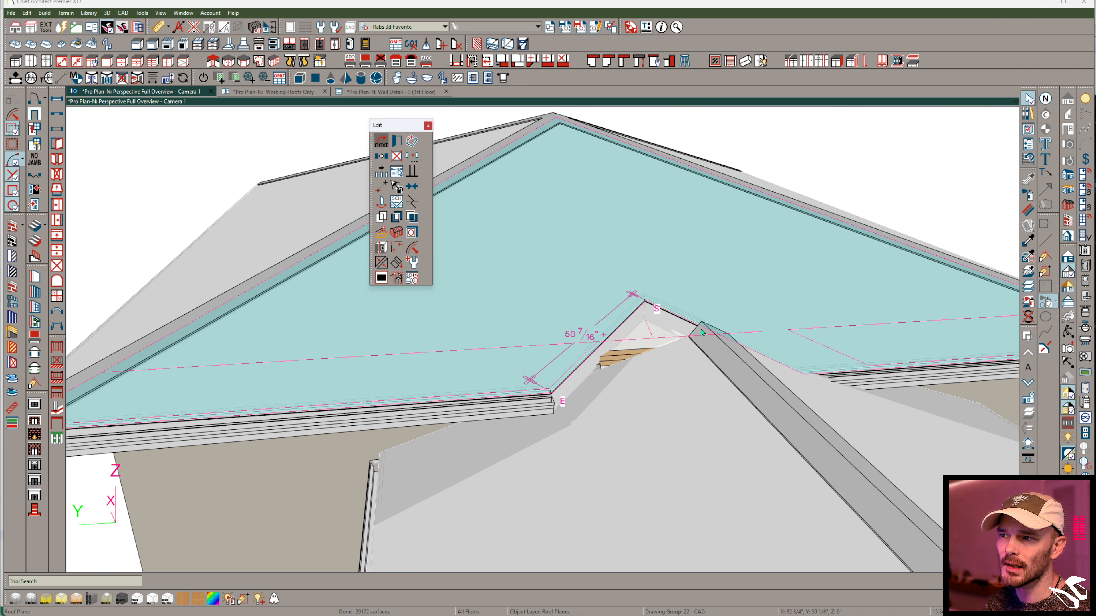
pyautogui.moveTo(701, 333); pyautogui.dragTo(683, 357, button='middle')
pyautogui.click(682, 356)
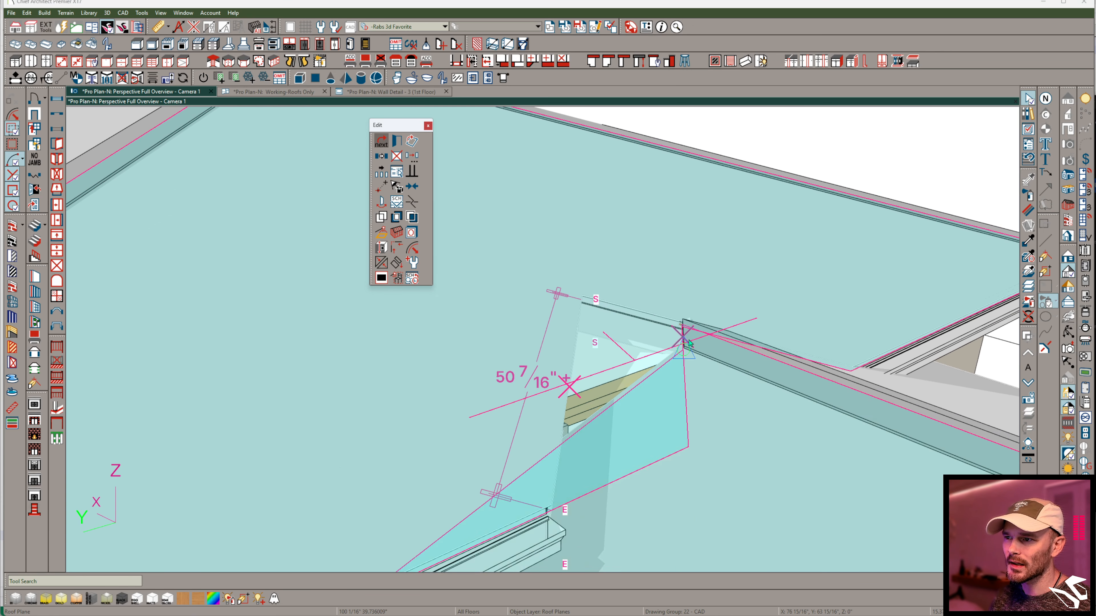
pyautogui.scroll(-6, 693, 494)
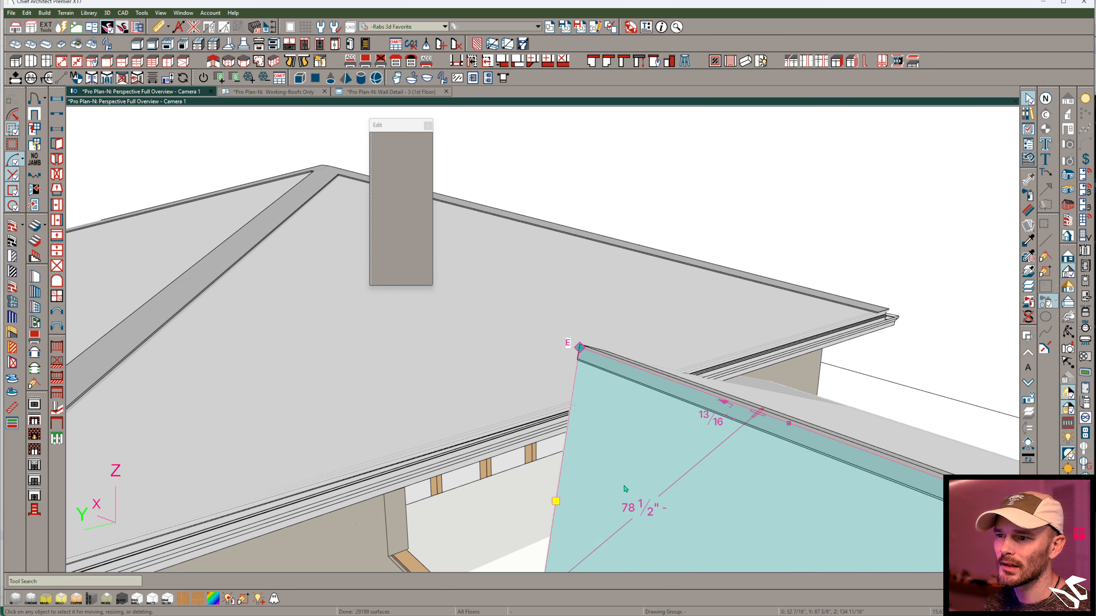
# - Delete the trimmed mirrored plane and reflect the middle block's full side roof plane about the hip end plane again
pyautogui.moveTo(625, 489); pyautogui.dragTo(632, 447, button='middle')
pyautogui.press('Delete')
pyautogui.moveTo(602, 374); pyautogui.dragTo(547, 452, button='middle')
pyautogui.click(626, 385)
pyautogui.scroll(-3, 626, 386)
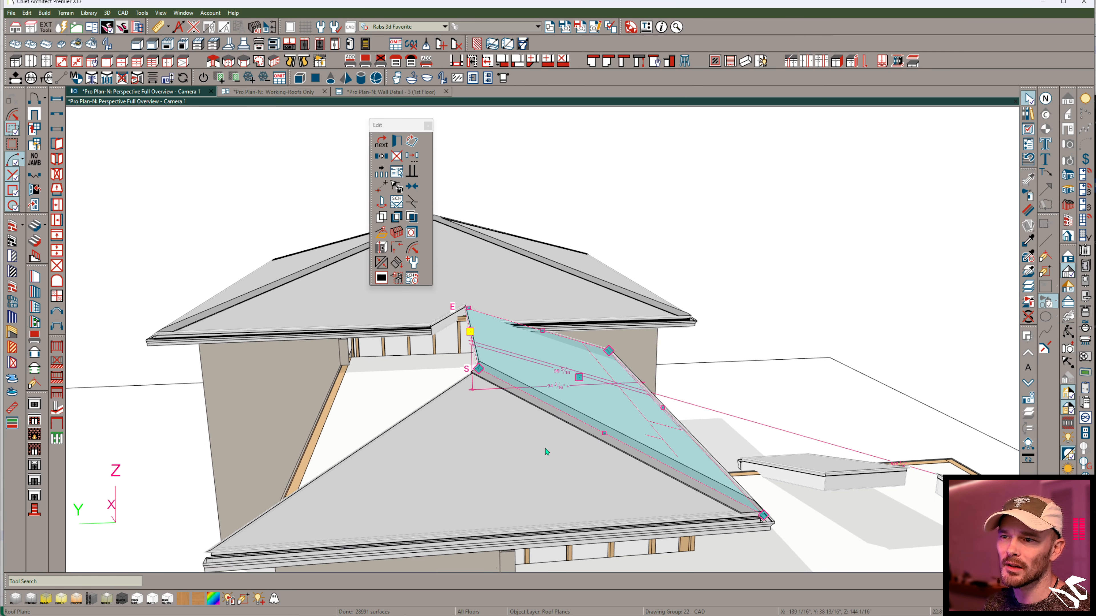
pyautogui.scroll(-2, 547, 452)
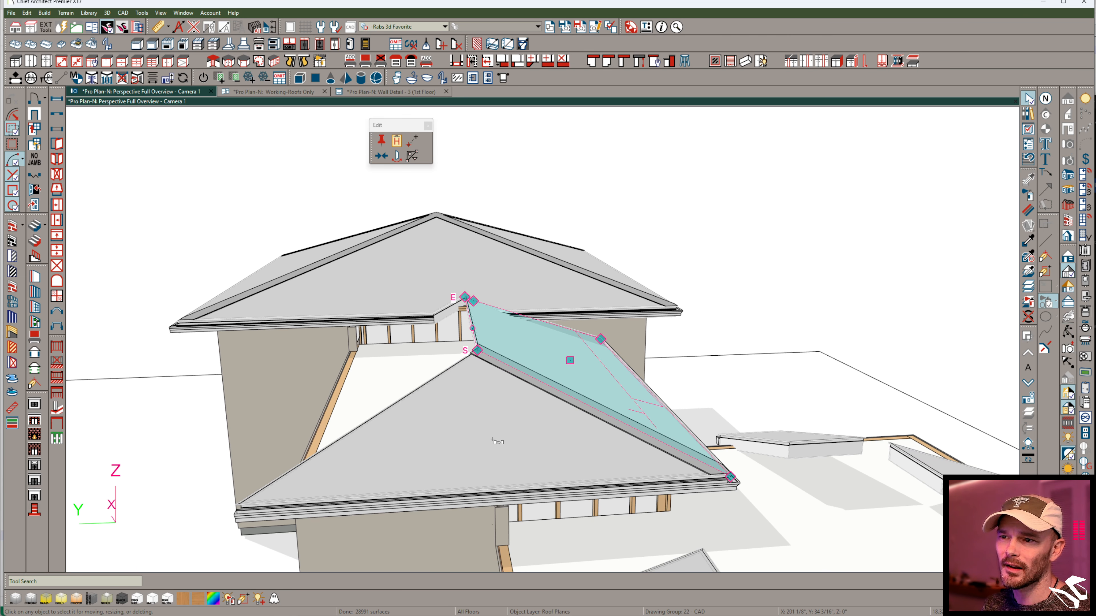
pyautogui.click(490, 457)
pyautogui.click(579, 493)
pyautogui.moveTo(577, 495); pyautogui.dragTo(577, 384, button='middle')
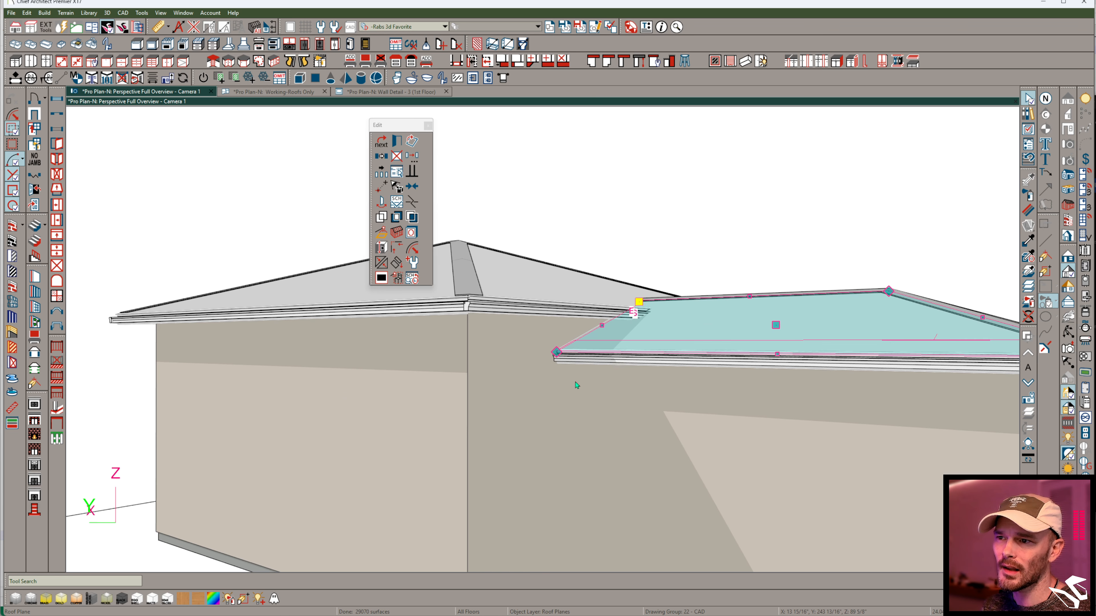
# - Join the small block's side roof plane next to the middle block with the adjacent end plane, forming a hip
pyautogui.moveTo(620, 336); pyautogui.dragTo(465, 382, button='middle')
pyautogui.click(455, 367)
pyautogui.click(382, 263)
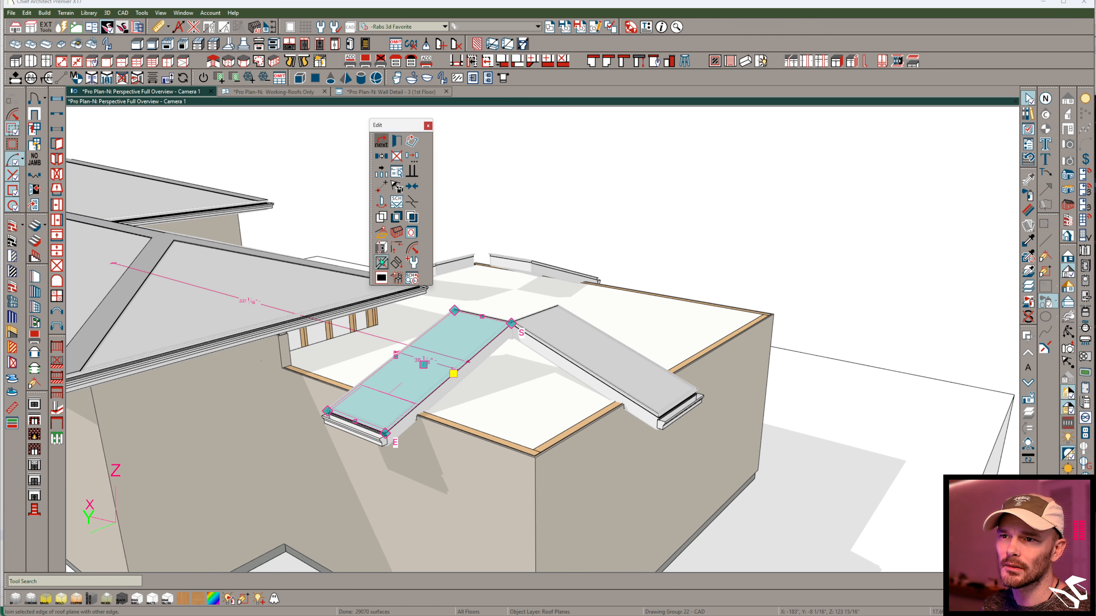
pyautogui.click(575, 349)
# - Join the small block's end roof plane with the far side plane to form the hip at the next corner
pyautogui.click(630, 356)
pyautogui.moveTo(630, 356); pyautogui.dragTo(436, 341, button='middle')
pyautogui.click(383, 266)
pyautogui.click(550, 324)
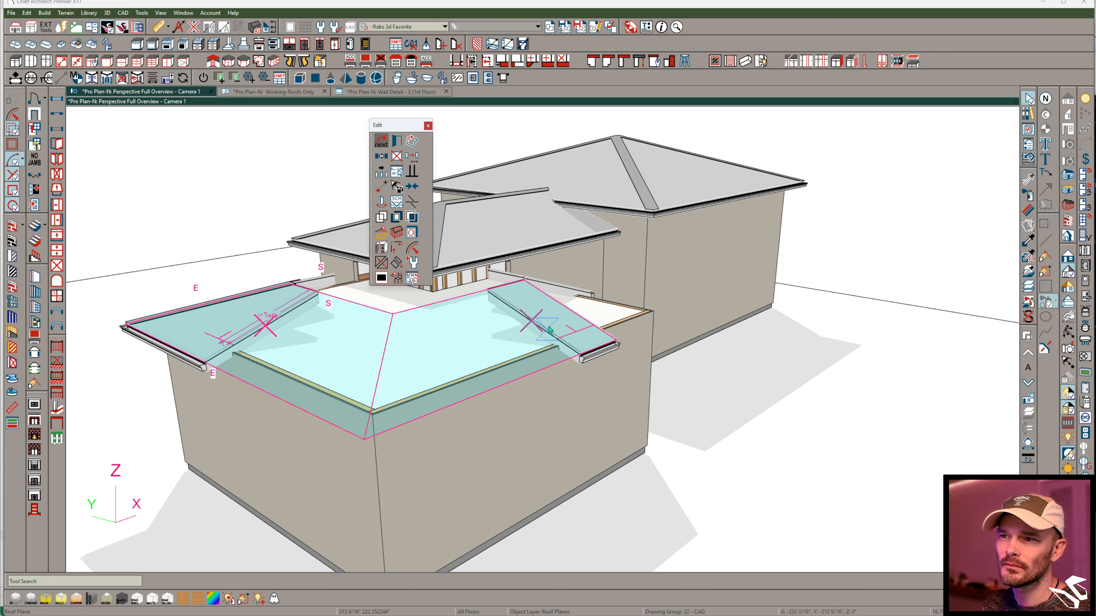
# - Extend the open end of the small block's near side roof plane beneath the middle block's eave
pyautogui.moveTo(604, 350); pyautogui.dragTo(339, 318, button='middle')
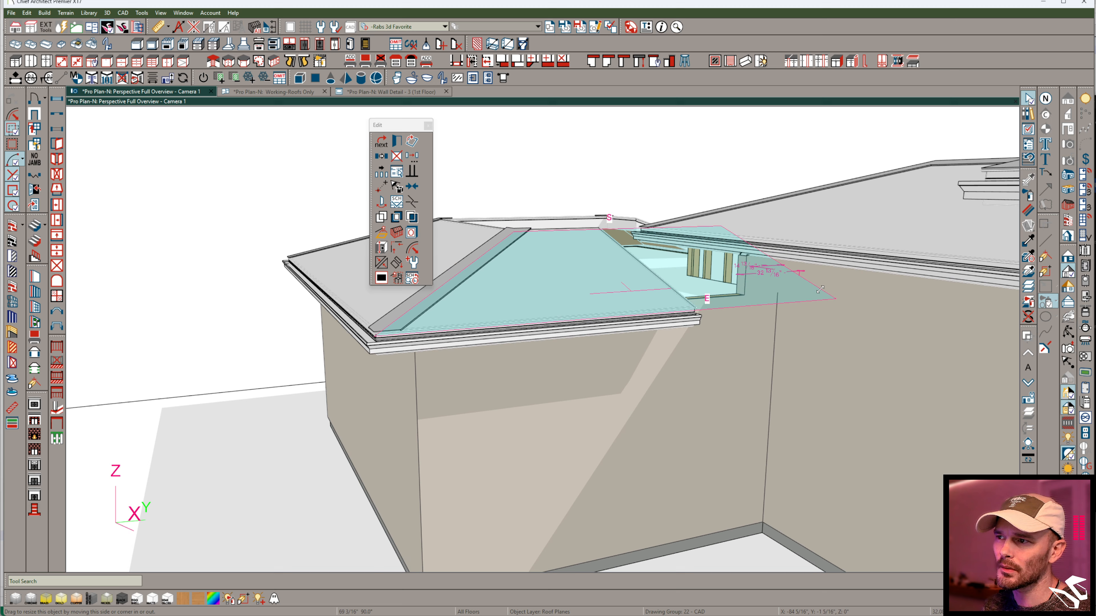
pyautogui.moveTo(807, 294); pyautogui.dragTo(803, 298)
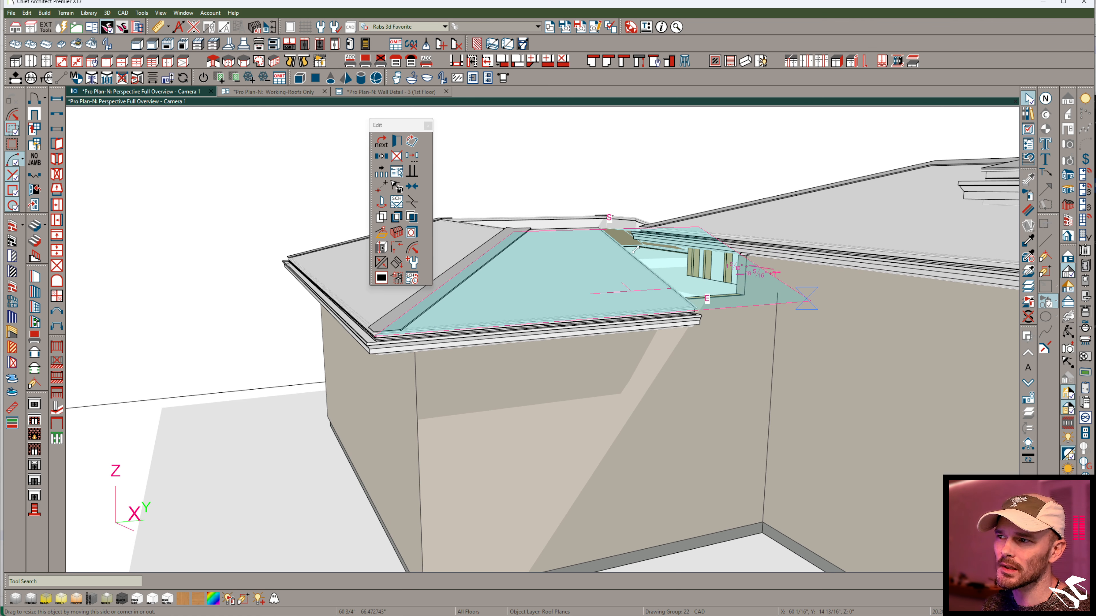
pyautogui.moveTo(794, 294); pyautogui.dragTo(784, 284)
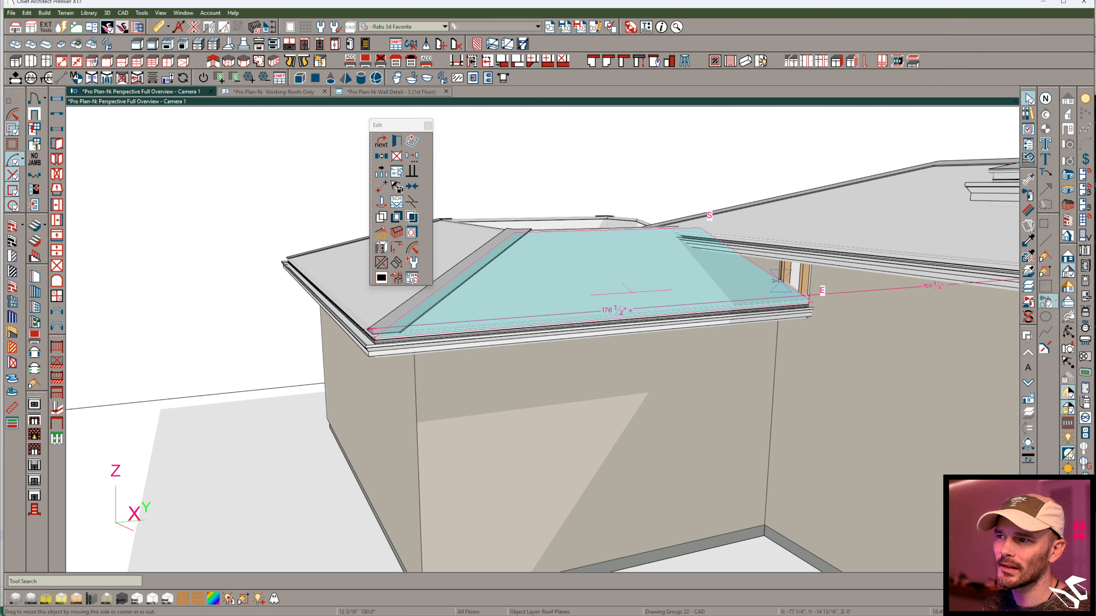
pyautogui.moveTo(775, 280); pyautogui.dragTo(768, 275)
# - Extend the small block's rear roof plane from its hip toward the middle block's eave corner
pyautogui.moveTo(781, 330); pyautogui.dragTo(782, 329)
pyautogui.moveTo(781, 329); pyautogui.dragTo(555, 469, button='middle')
pyautogui.click(555, 469)
pyautogui.moveTo(549, 397); pyautogui.dragTo(617, 380)
pyautogui.moveTo(604, 289); pyautogui.dragTo(633, 213)
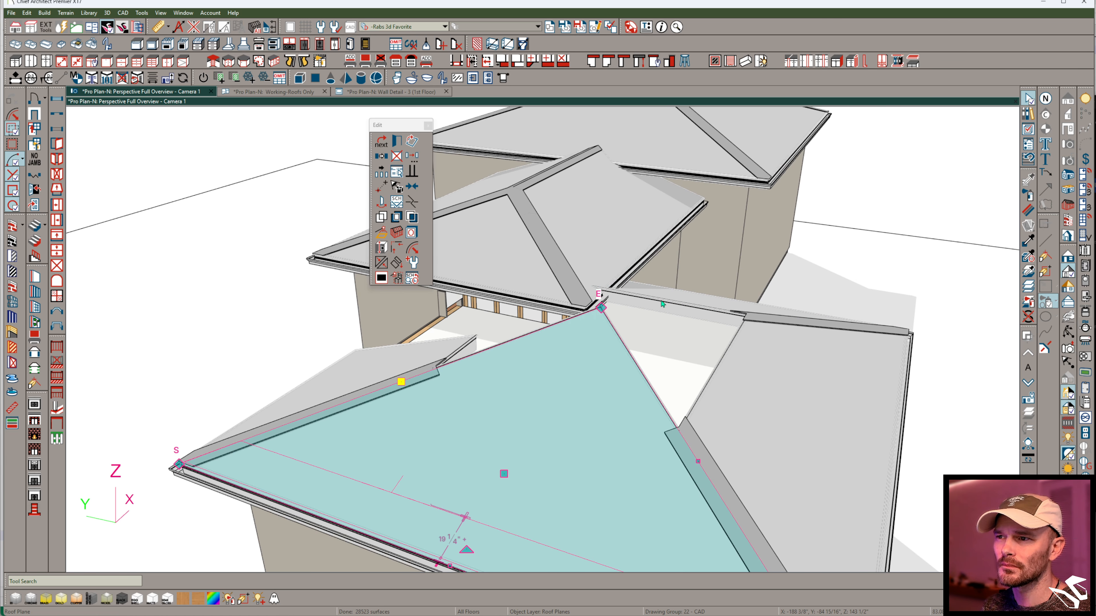
pyautogui.click(647, 302)
pyautogui.moveTo(656, 300); pyautogui.dragTo(616, 413)
pyautogui.moveTo(616, 413); pyautogui.dragTo(689, 370, button='middle')
pyautogui.moveTo(896, 357); pyautogui.dragTo(856, 357, button='middle')
pyautogui.click(852, 375)
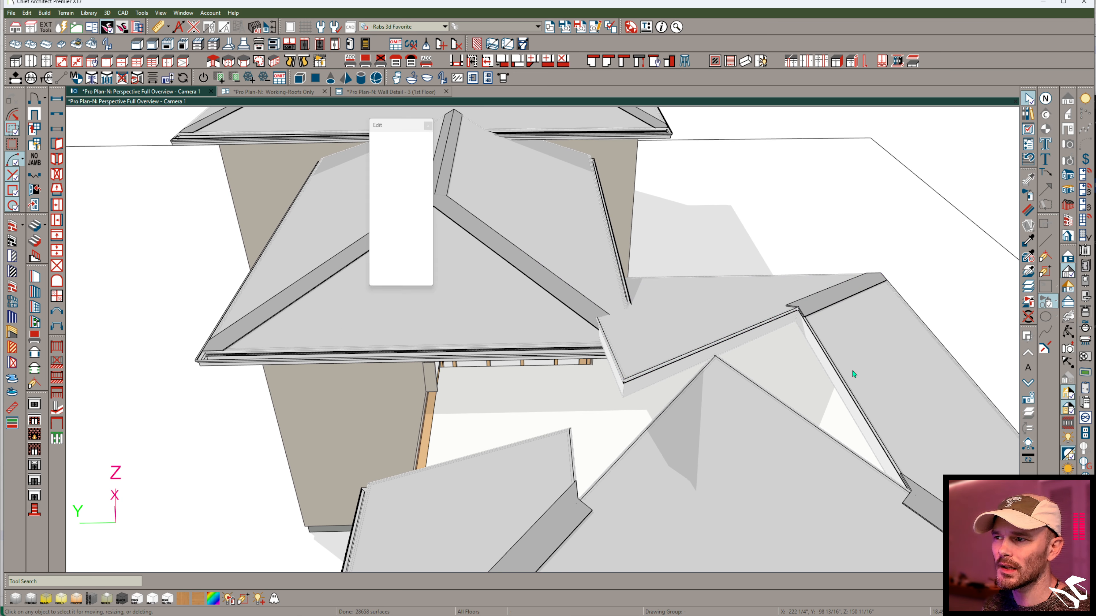
# - Join the open edge of the small block's far side roof plane to the opposite side plane at a ridge
pyautogui.click(541, 459)
pyautogui.moveTo(540, 459); pyautogui.dragTo(522, 336, button='middle')
pyautogui.moveTo(522, 336); pyautogui.dragTo(328, 421)
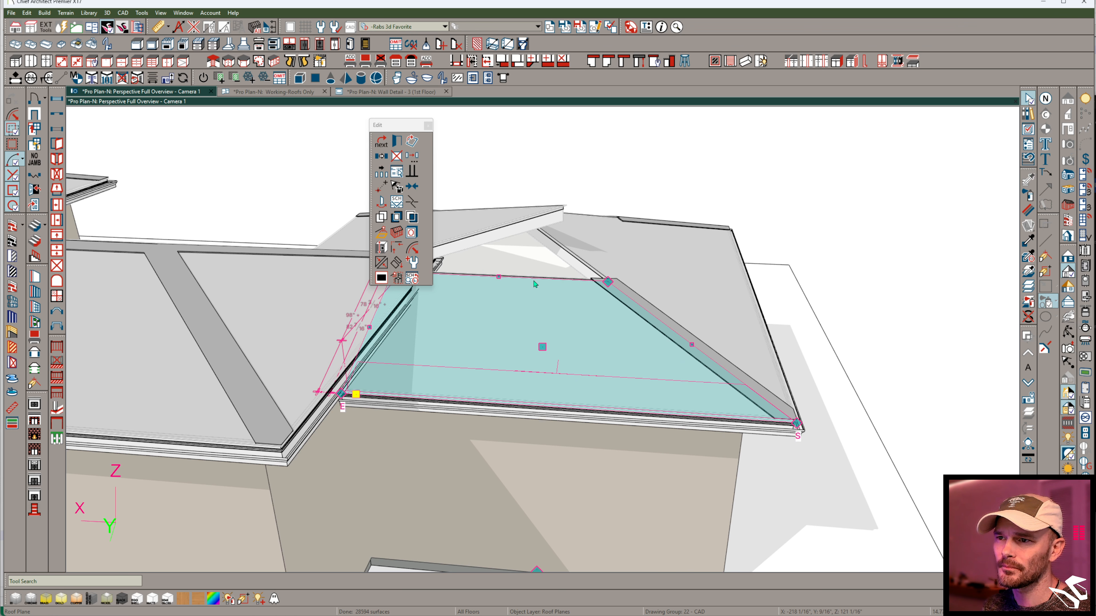
pyautogui.moveTo(496, 275); pyautogui.dragTo(353, 252, button='middle')
pyautogui.click(390, 265)
pyautogui.click(549, 350)
pyautogui.doubleClick(547, 353)
pyautogui.click(918, 534)
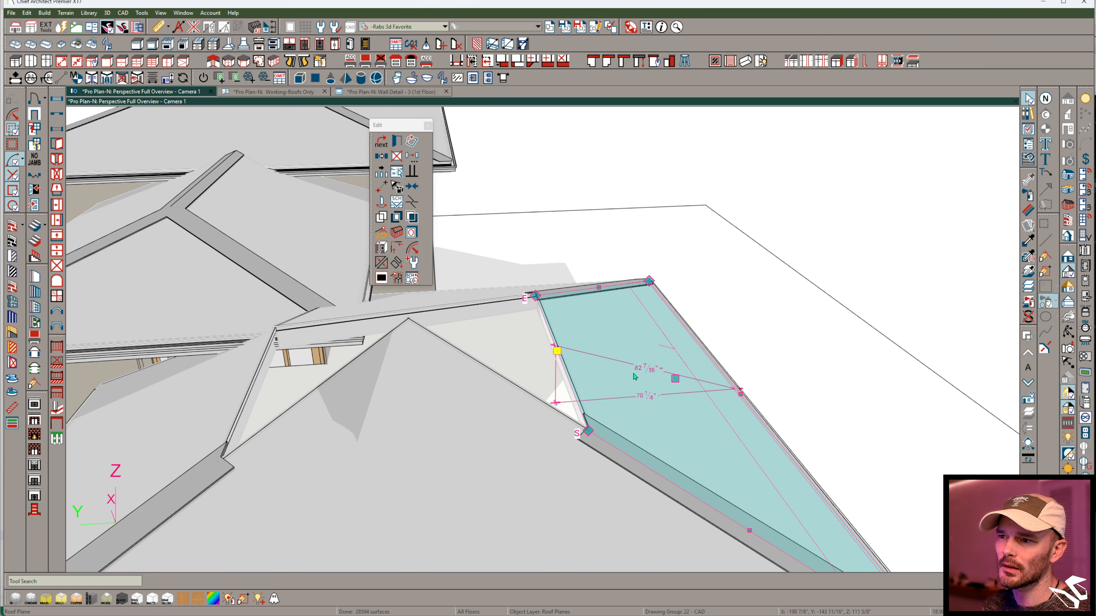
pyautogui.keyDown('shift'); pyautogui.click(259, 367); pyautogui.keyUp('shift')
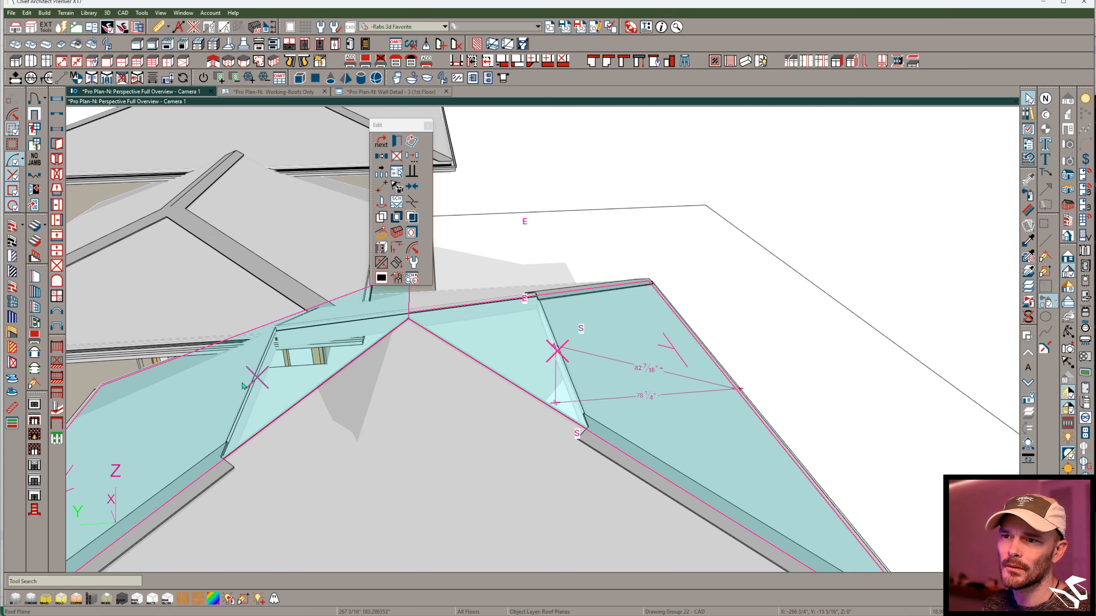
pyautogui.hotkey('ctrl', 'z')
# - Add a break in the rear roof plane's upper edge at the ridge end and pull its overlapping corner down toward the eave corner
pyautogui.moveTo(468, 402); pyautogui.dragTo(561, 333, button='middle')
pyautogui.rightClick(531, 428)
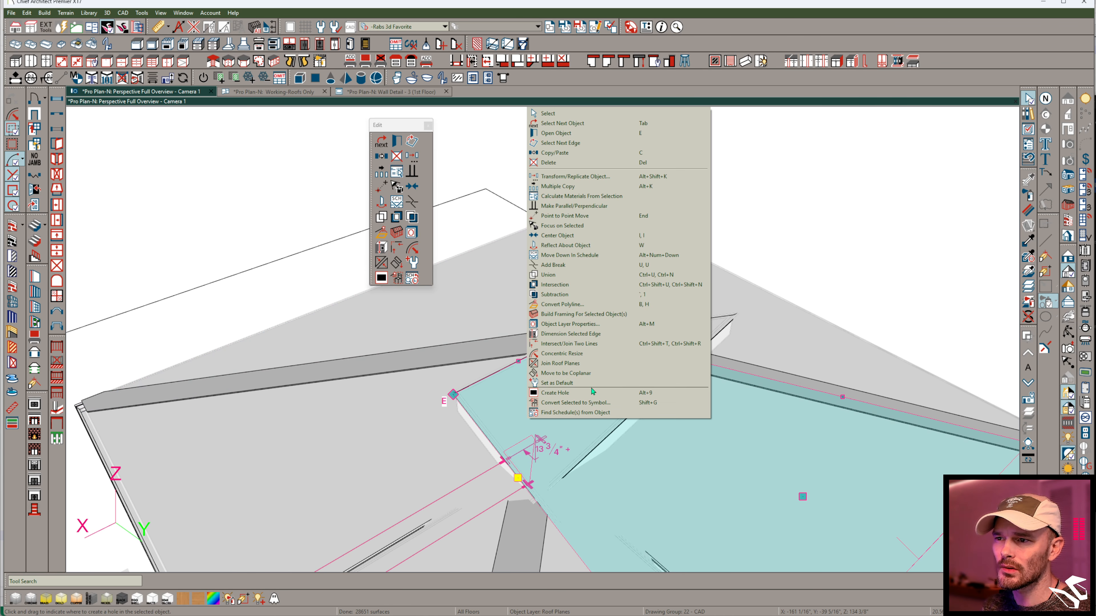
pyautogui.press('Escape')
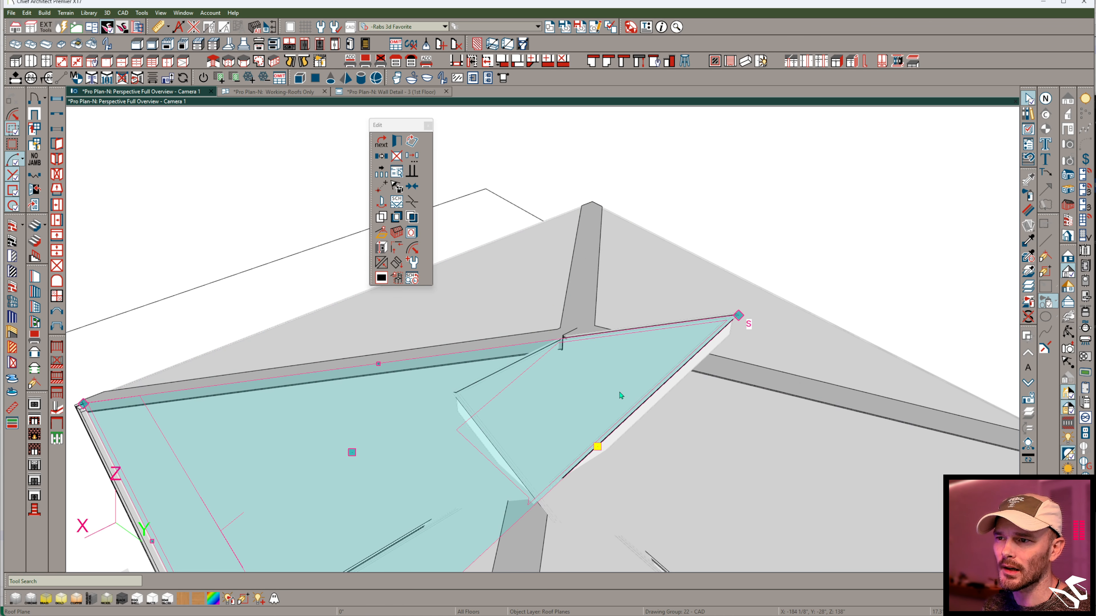
pyautogui.click(571, 343)
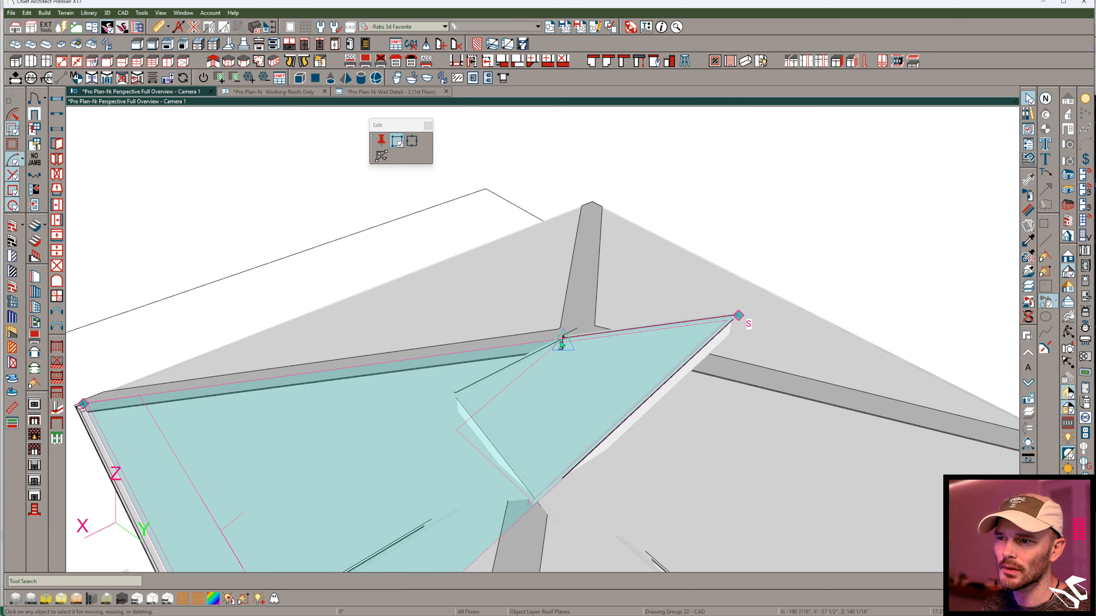
pyautogui.click(738, 317)
pyautogui.moveTo(737, 317); pyautogui.dragTo(565, 486)
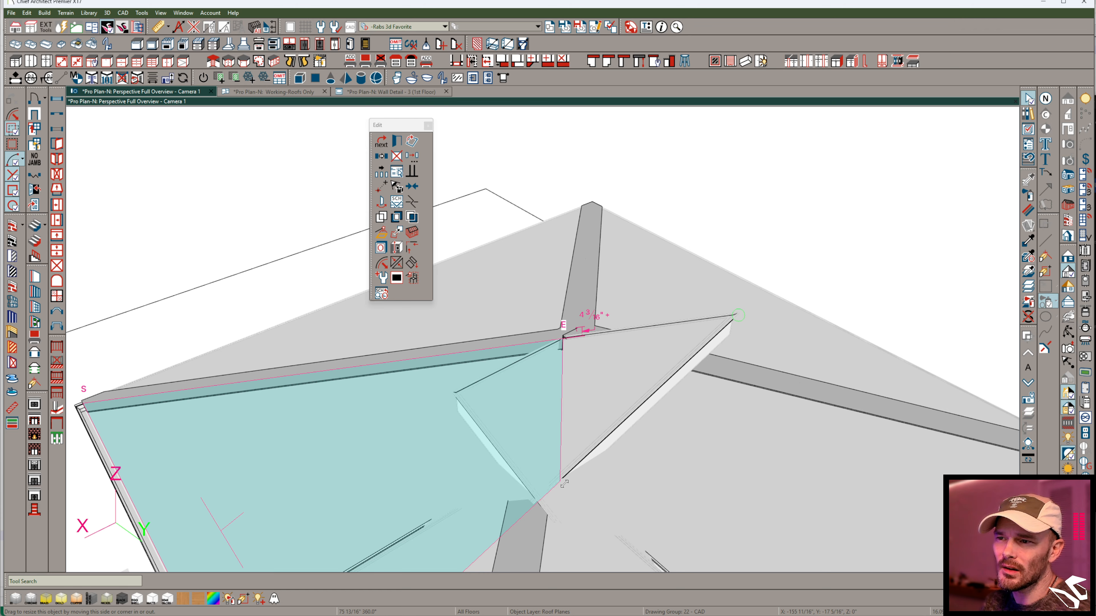
# - Pull the neighbouring roof plane's overlapping corner down toward the eave corner and join that plane to the small block's rear plane
pyautogui.click(465, 414)
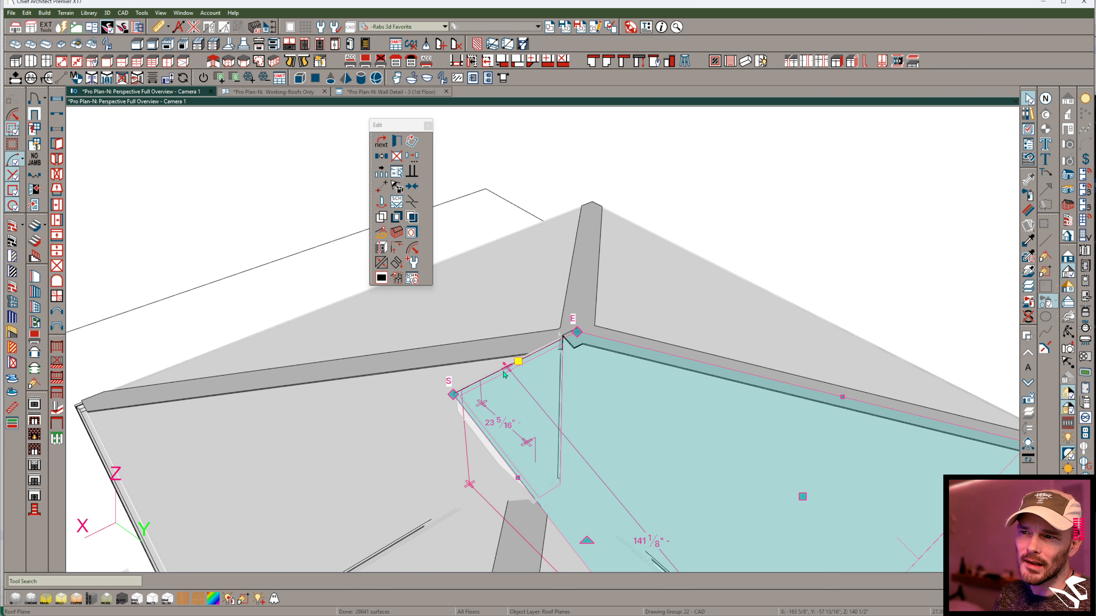
pyautogui.moveTo(465, 406); pyautogui.dragTo(550, 518)
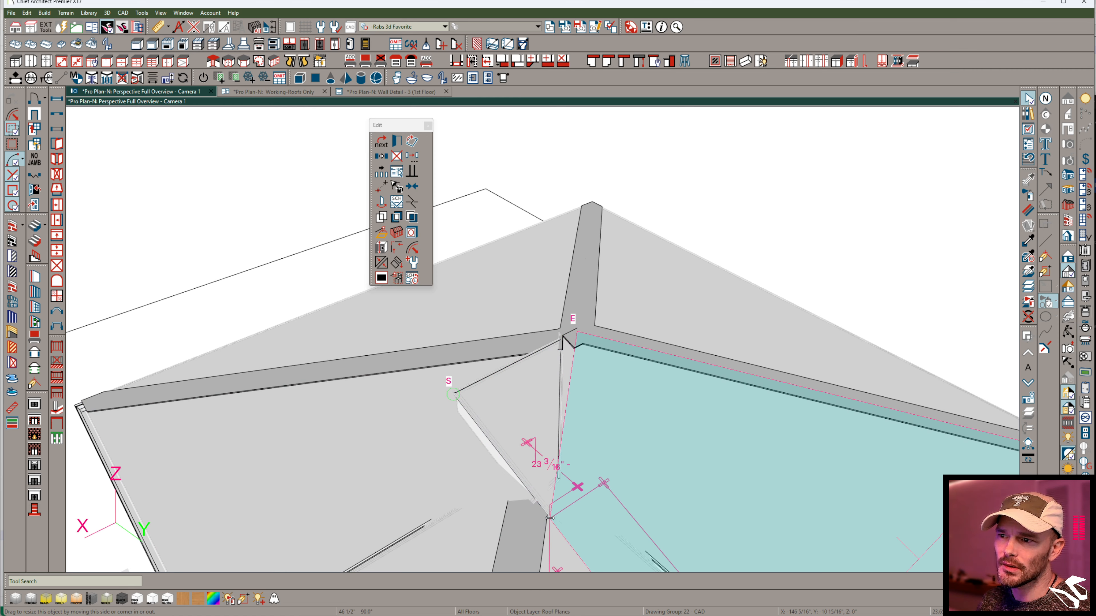
pyautogui.rightClick(579, 409)
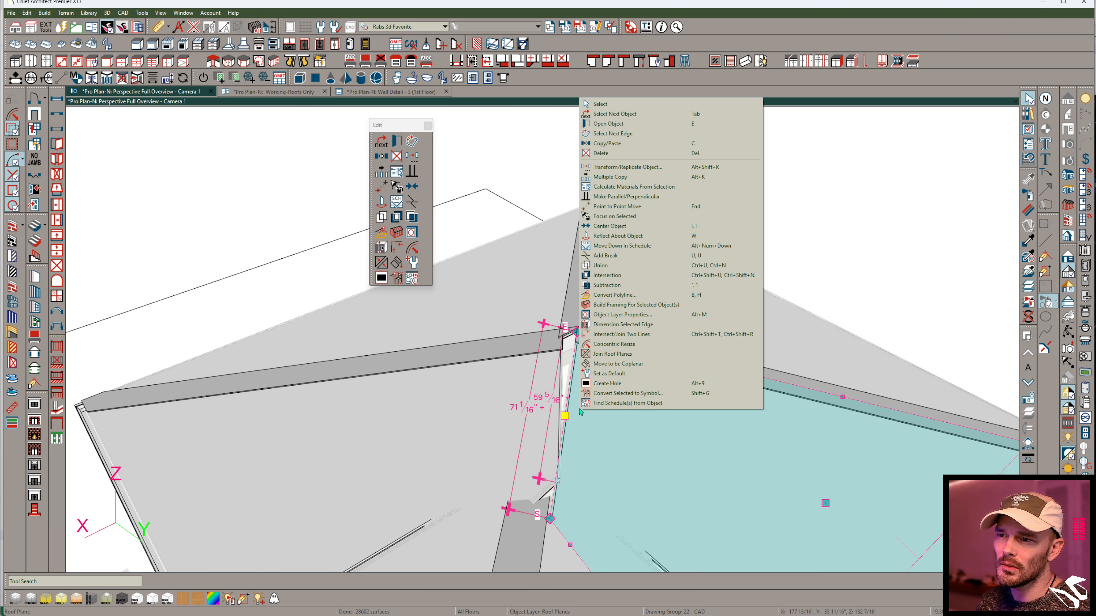
pyautogui.click(611, 354)
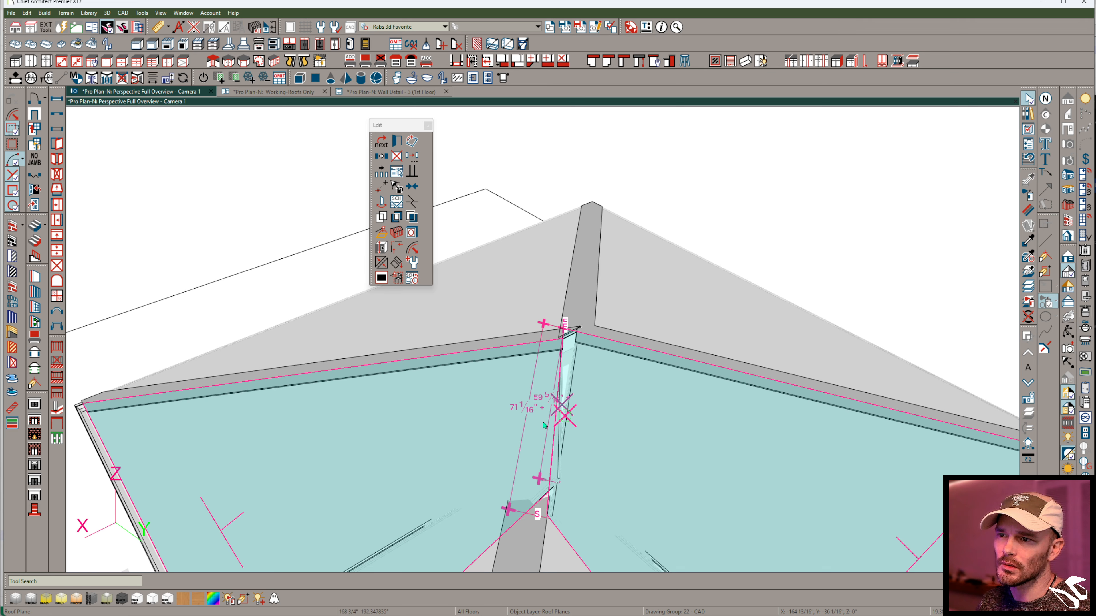
# - Move the joined roof plane's stray upper corner onto the intersection at the end of the small block's ridge
pyautogui.moveTo(602, 401); pyautogui.dragTo(561, 492, button='middle')
pyautogui.press('m')
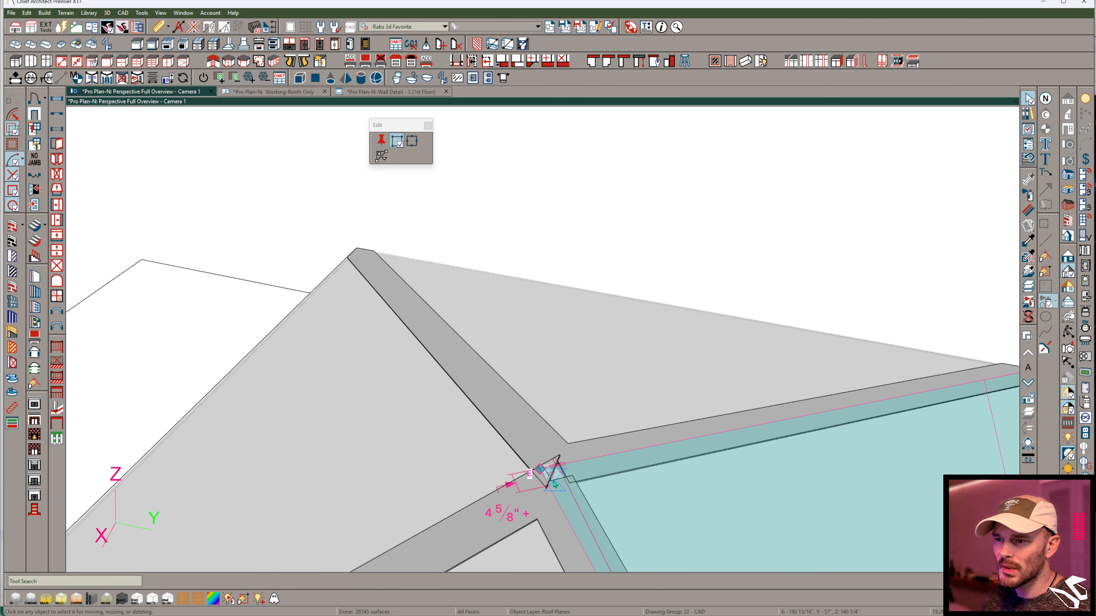
pyautogui.click(551, 490)
pyautogui.moveTo(542, 470); pyautogui.dragTo(559, 460)
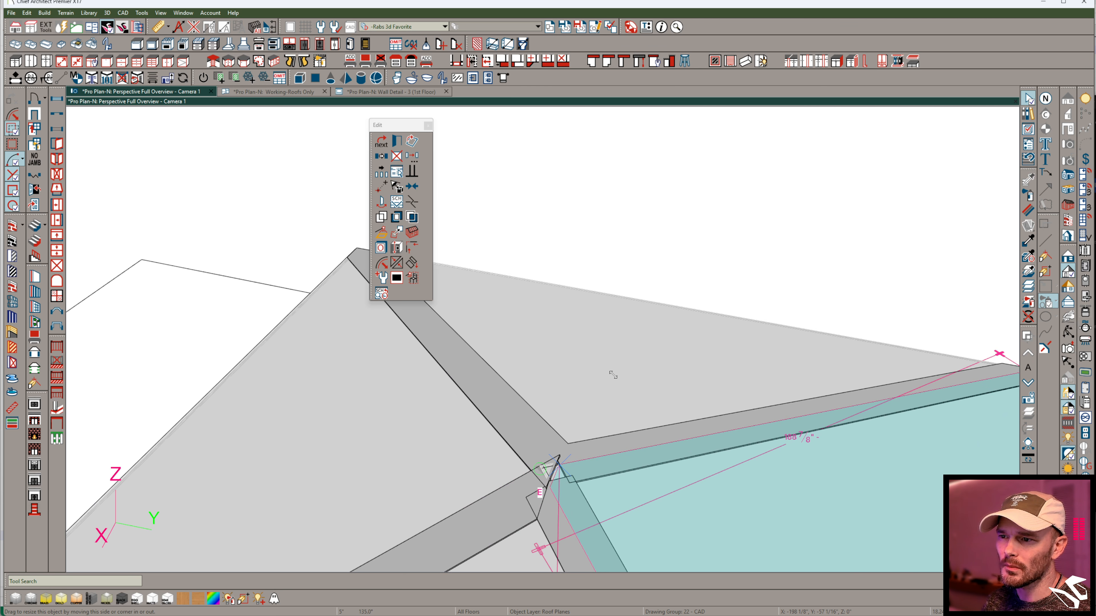
pyautogui.moveTo(609, 380); pyautogui.dragTo(695, 357, button='middle')
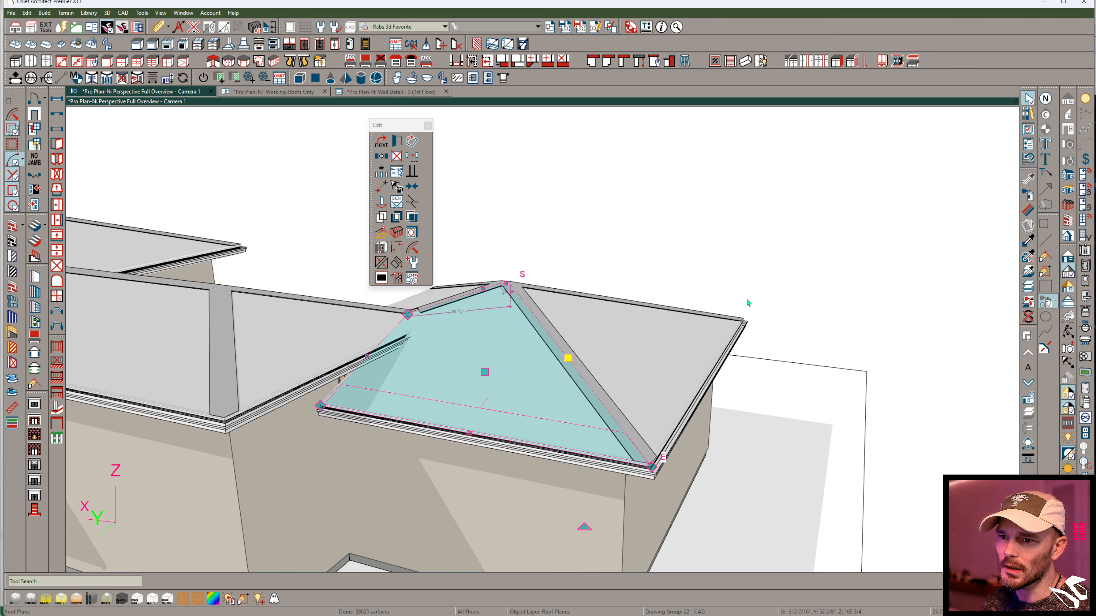
pyautogui.click(801, 235)
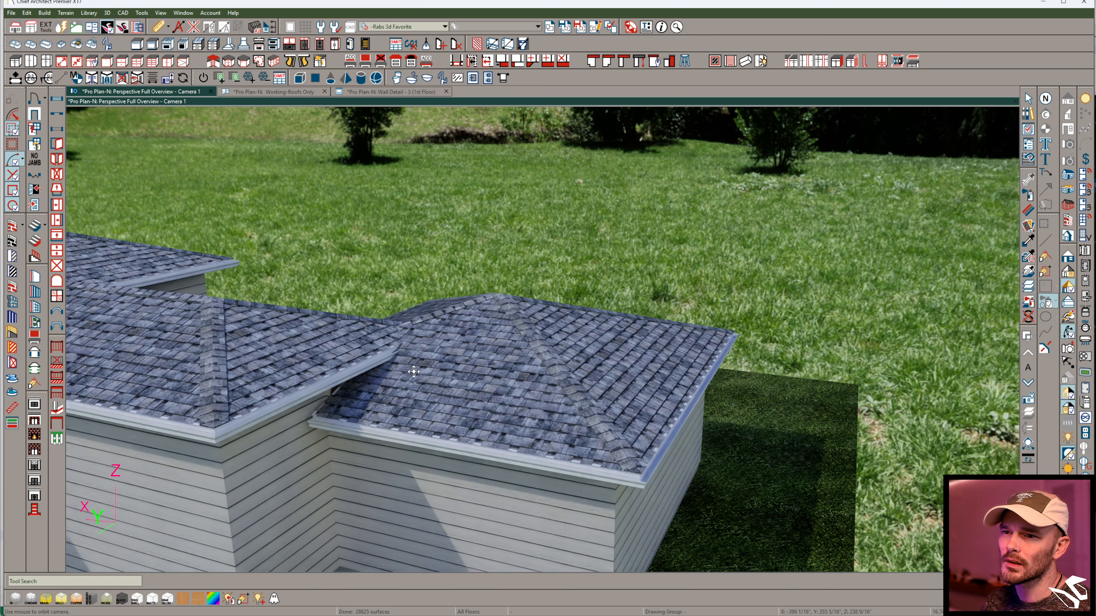
# - Render the view with physically based materials and adjust the small block's side roof plane edge beneath the middle block's eave
pyautogui.moveTo(241, 488); pyautogui.dragTo(612, 254, button='middle')
pyautogui.click(612, 255)
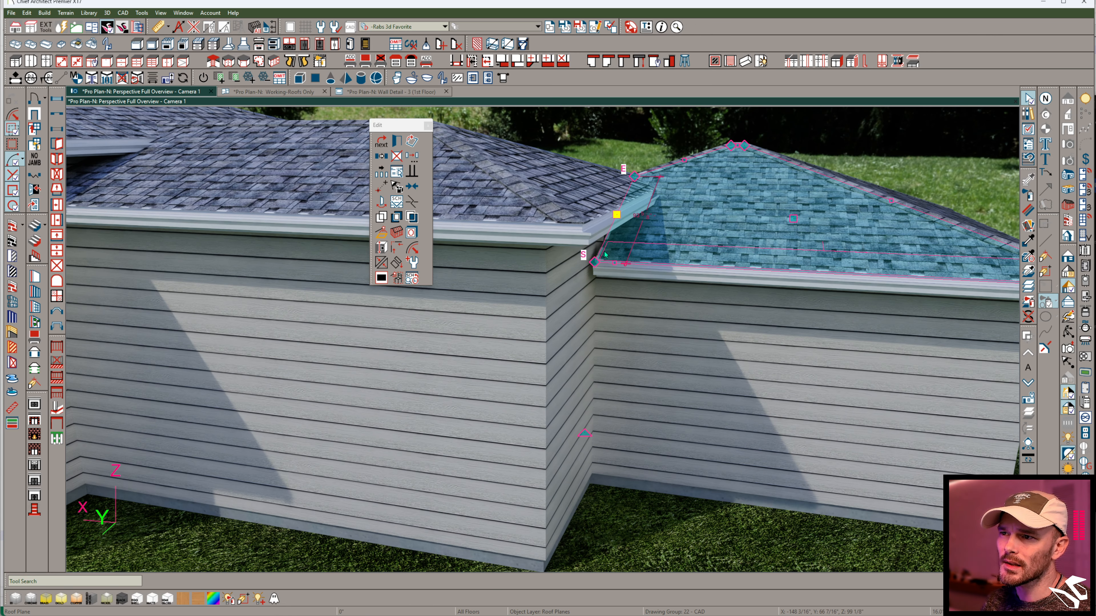
pyautogui.moveTo(613, 217); pyautogui.dragTo(626, 316)
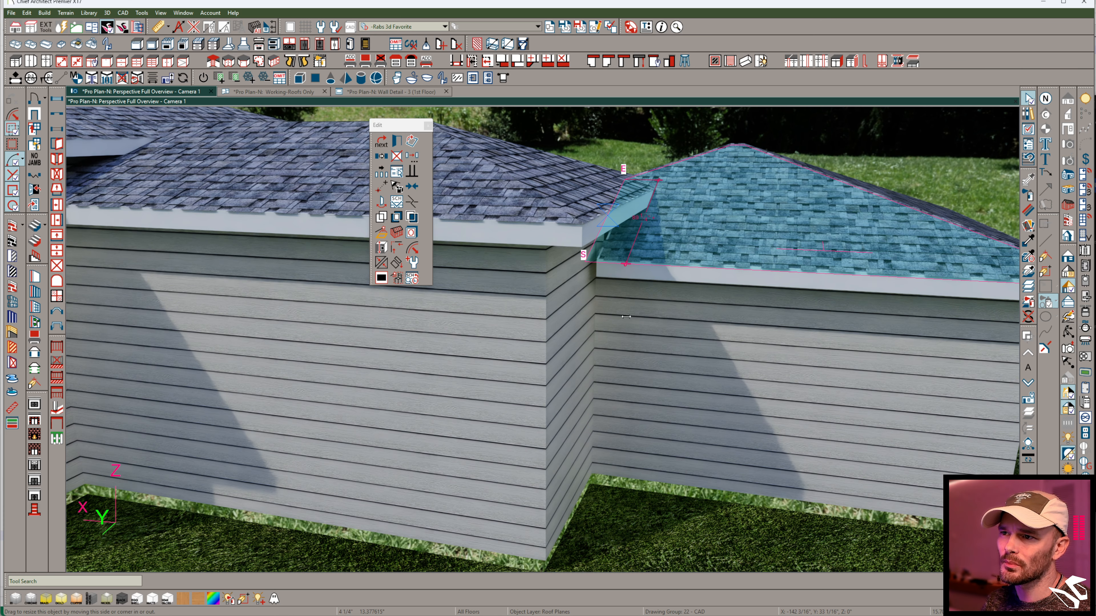
pyautogui.moveTo(594, 270); pyautogui.dragTo(583, 272)
pyautogui.press('Escape')
# - Trim the middle block's near side roof plane back from the large block by moving its lower and upper end corners
pyautogui.scroll(-6, 582, 273)
pyautogui.moveTo(582, 273); pyautogui.dragTo(726, 219, button='middle')
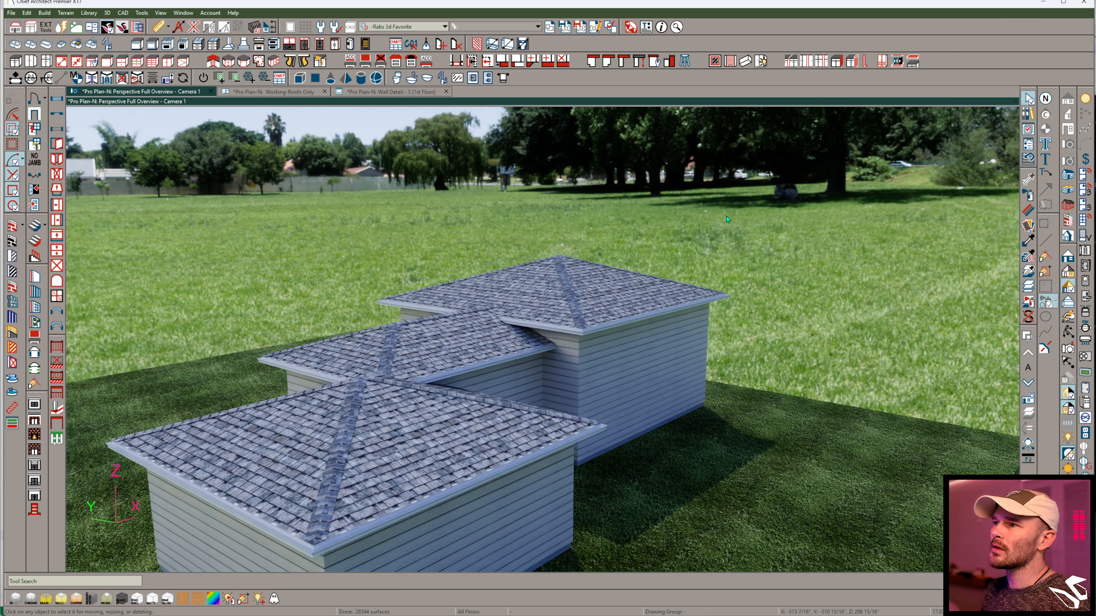
pyautogui.scroll(3, 474, 432)
pyautogui.moveTo(726, 215); pyautogui.dragTo(493, 435, button='middle')
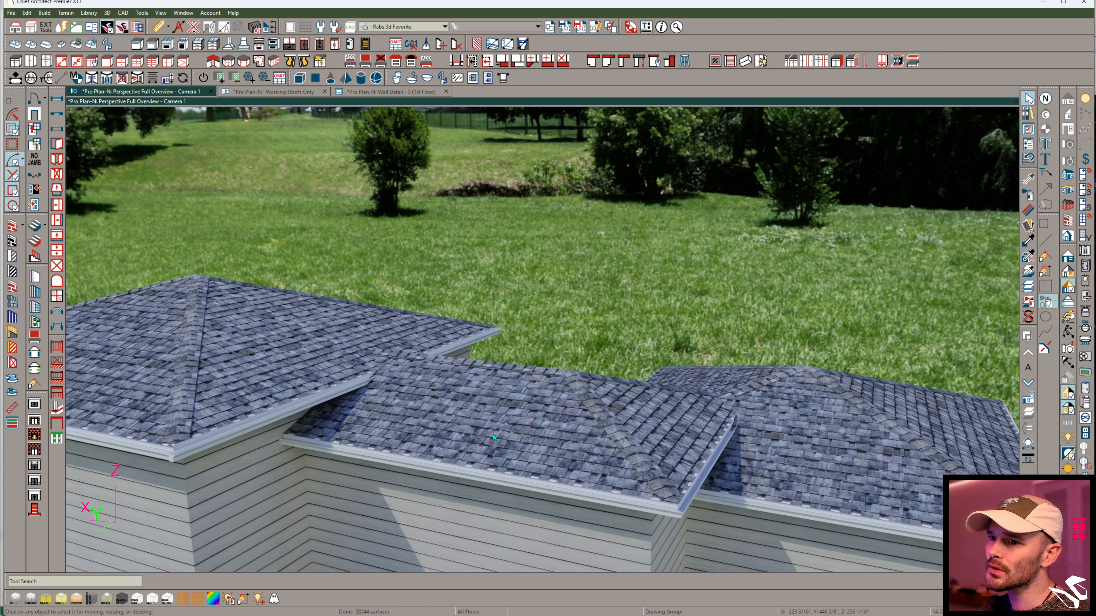
pyautogui.click(493, 434)
pyautogui.moveTo(443, 402); pyautogui.dragTo(358, 439)
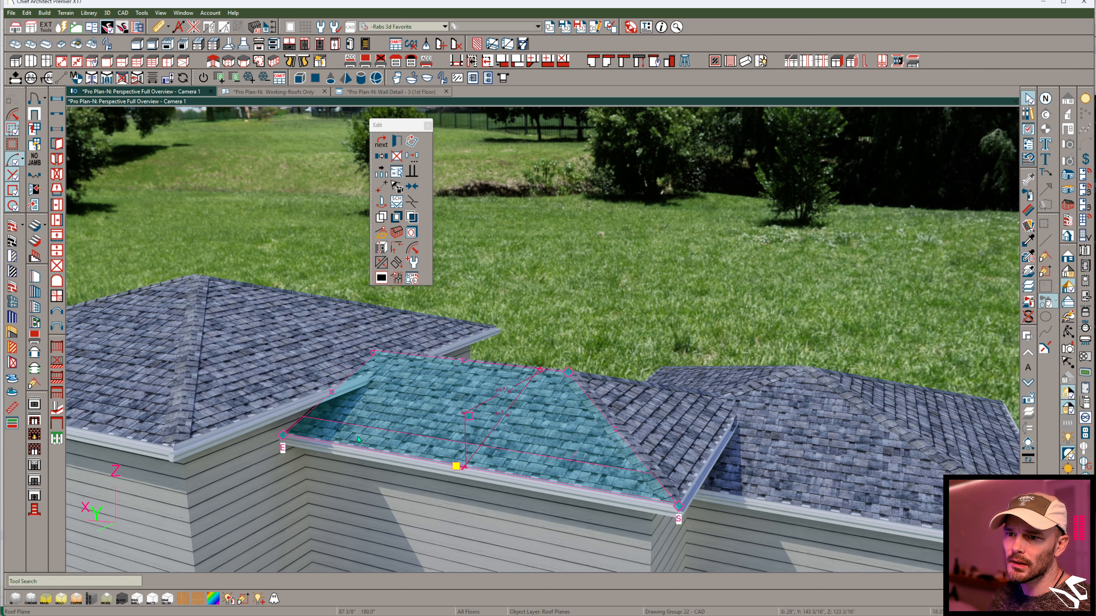
pyautogui.moveTo(456, 466); pyautogui.dragTo(426, 467)
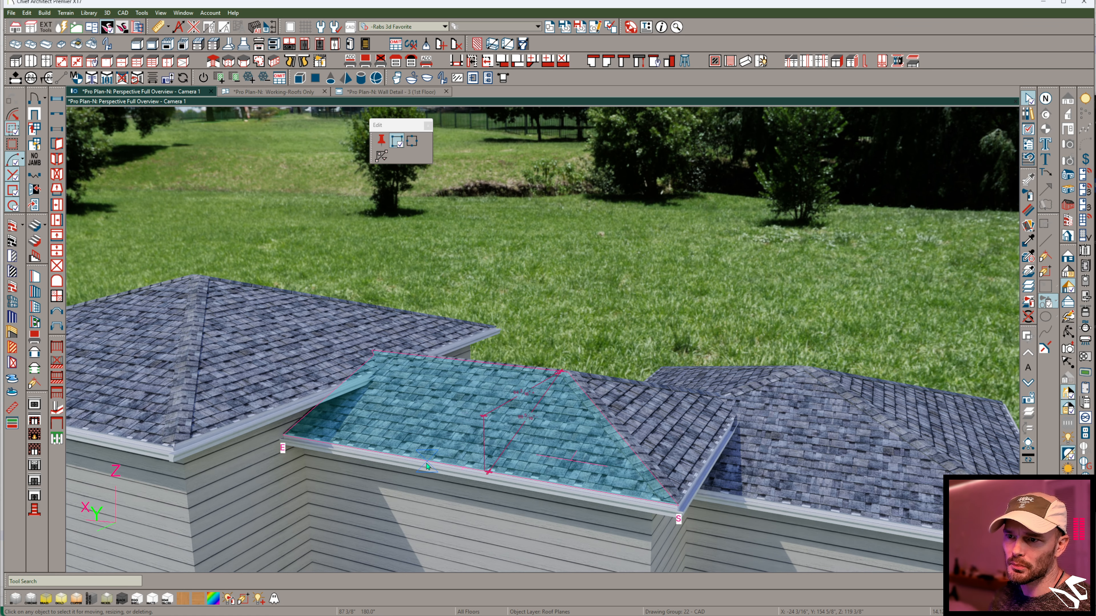
pyautogui.moveTo(281, 437); pyautogui.dragTo(427, 467)
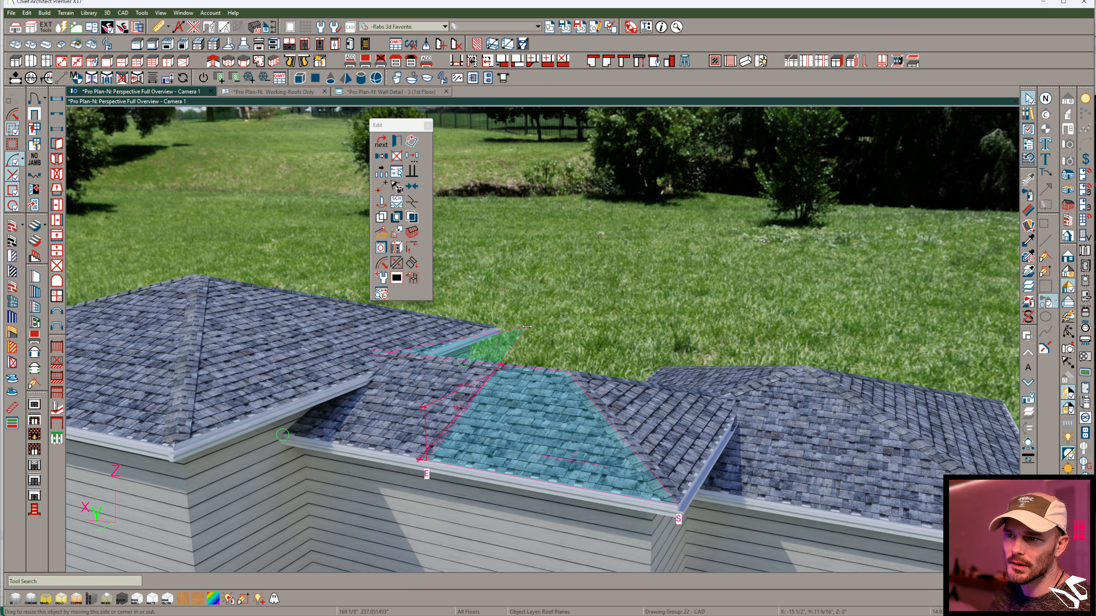
pyautogui.moveTo(532, 326); pyautogui.dragTo(552, 314)
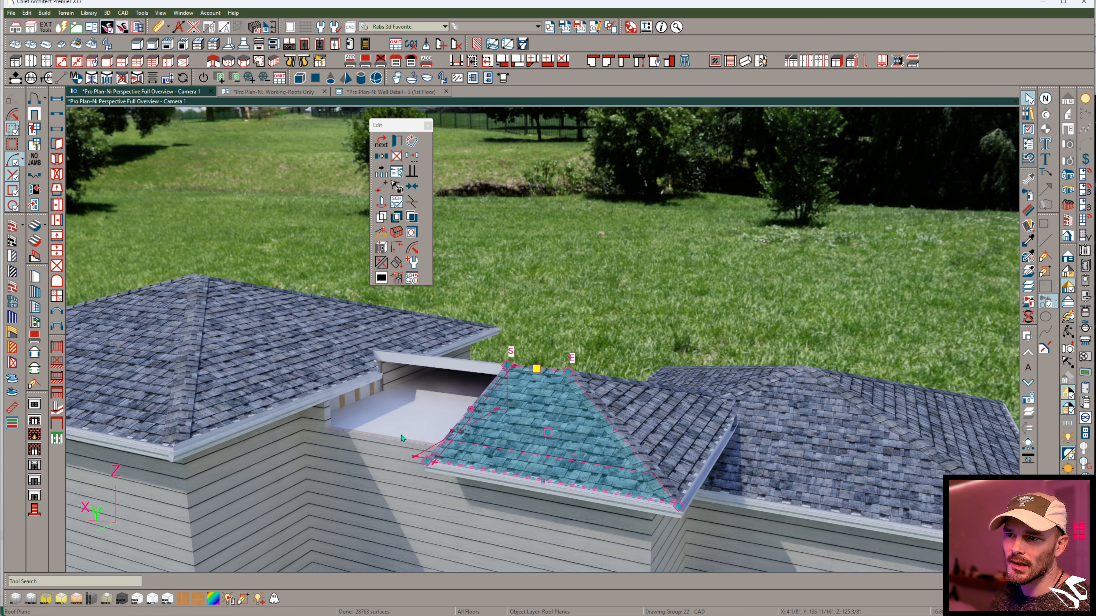
# - Copy the trimmed roof plane into the gap beside the large block and pull the copy's overlapping lower corner back
pyautogui.moveTo(534, 409); pyautogui.dragTo(620, 445, button='middle')
pyautogui.hotkey('ctrl', 'c')
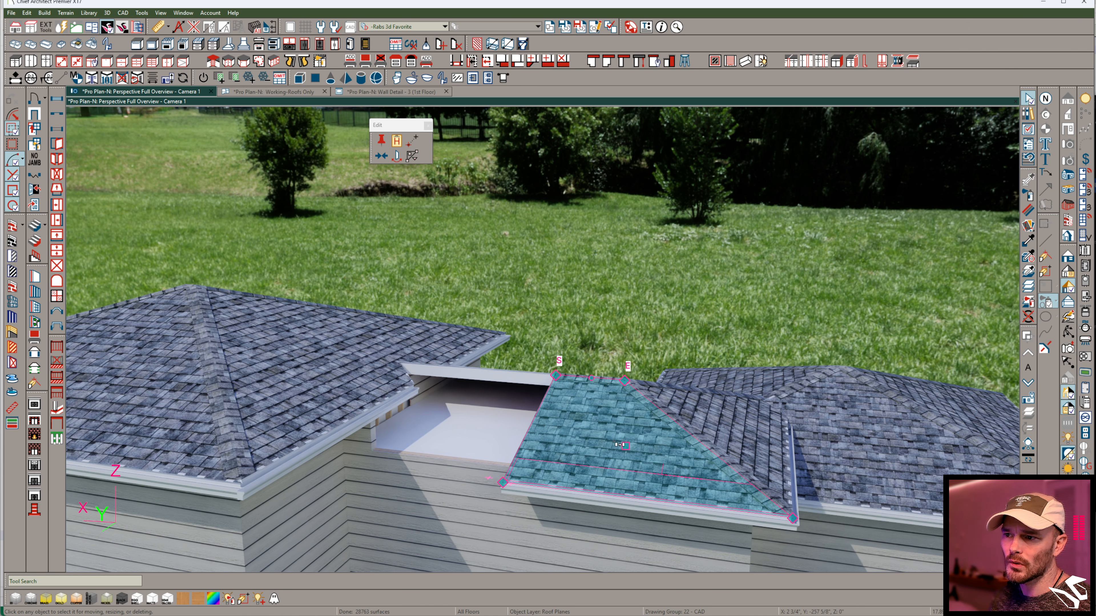
pyautogui.moveTo(625, 446); pyautogui.dragTo(485, 436)
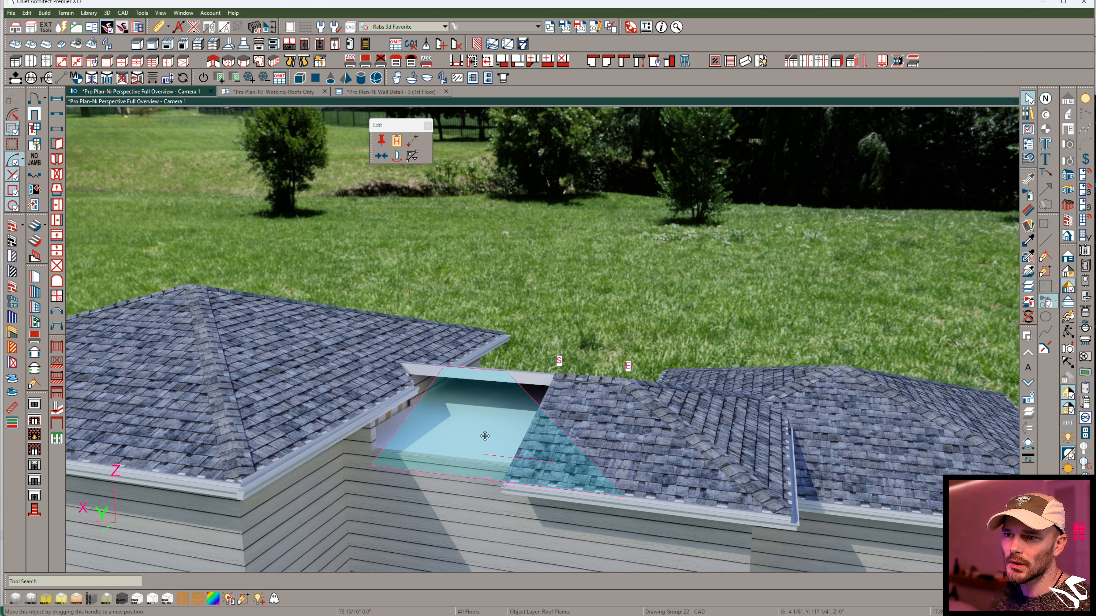
pyautogui.click(563, 470)
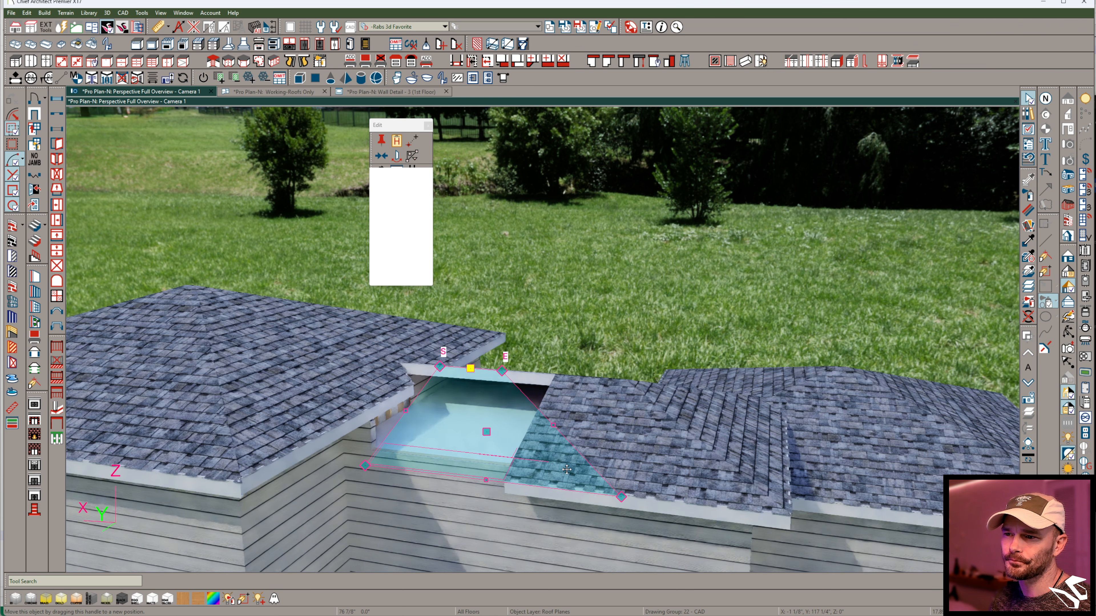
pyautogui.moveTo(621, 496); pyautogui.dragTo(458, 474)
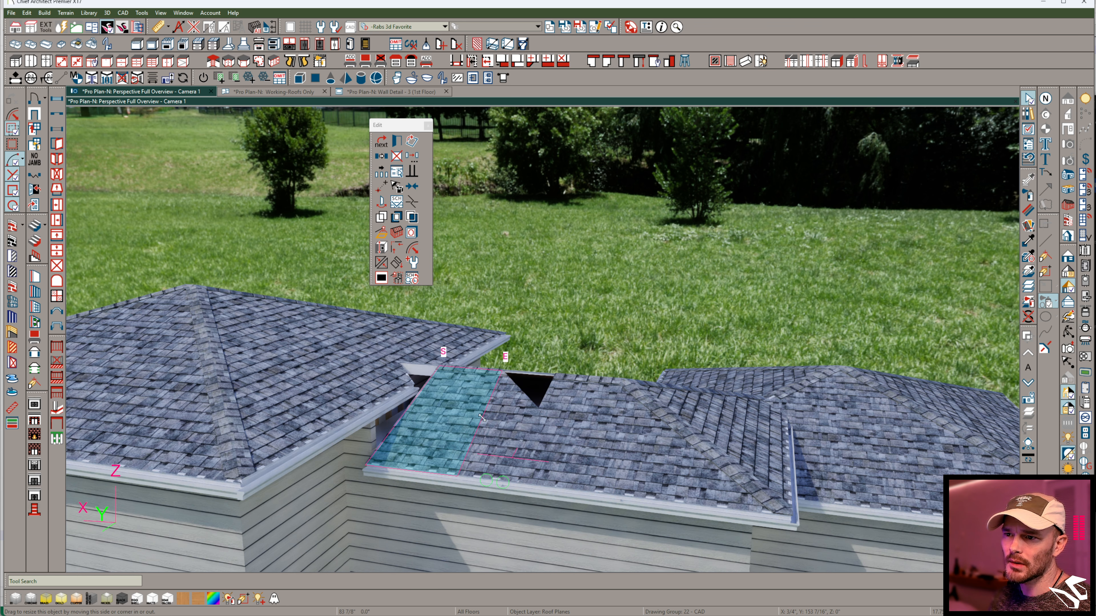
# - Square up the copied roof plane's free side edge using Make Parallel/Perpendicular against the large block's eave
pyautogui.click(380, 264)
pyautogui.moveTo(572, 427); pyautogui.dragTo(538, 356, button='middle')
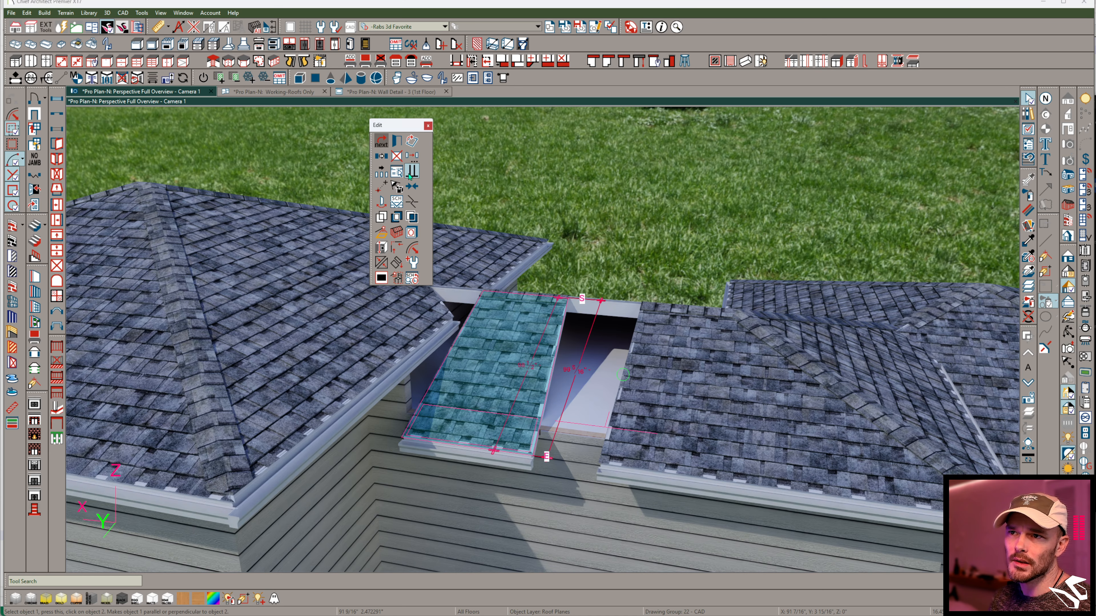
pyautogui.click(392, 374)
pyautogui.click(462, 465)
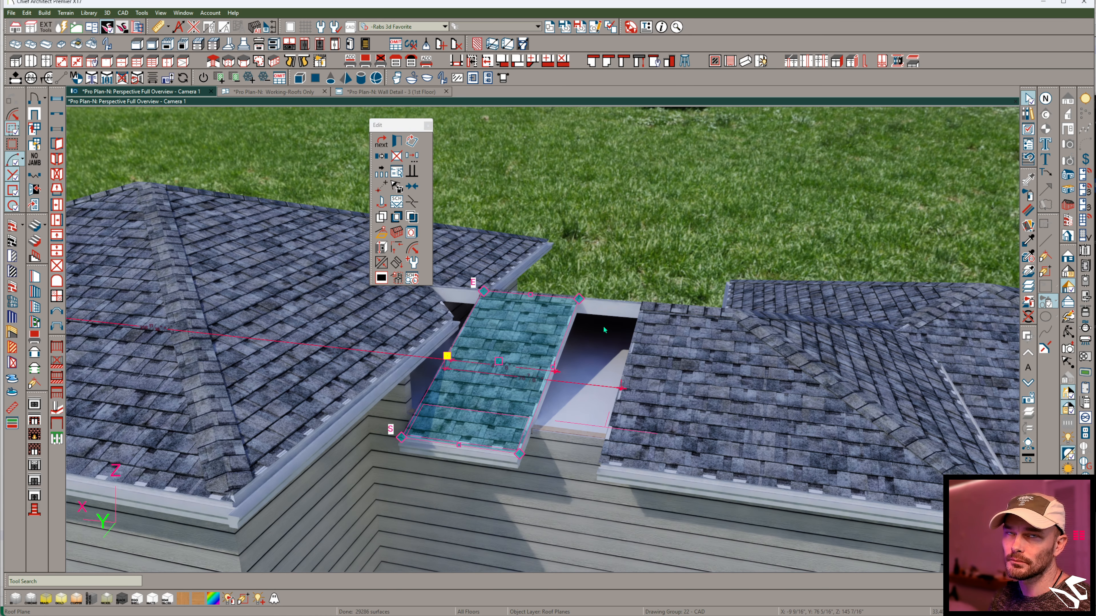
# - Set the copied roof plane's pitch to 8 in 12 with its top of plate height locked
pyautogui.rightClick(530, 342)
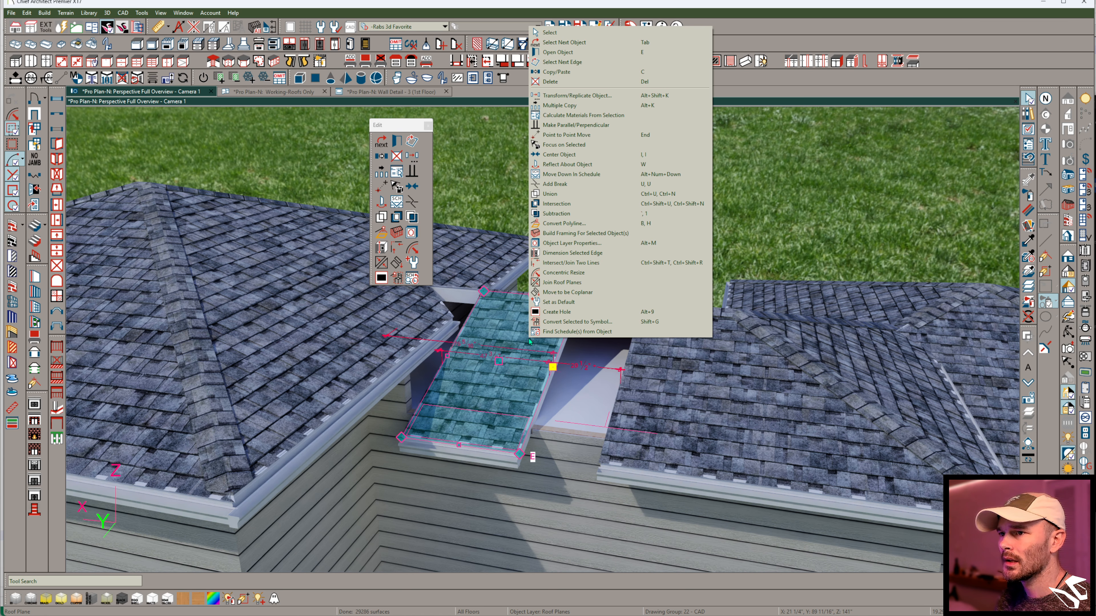
pyautogui.click(557, 52)
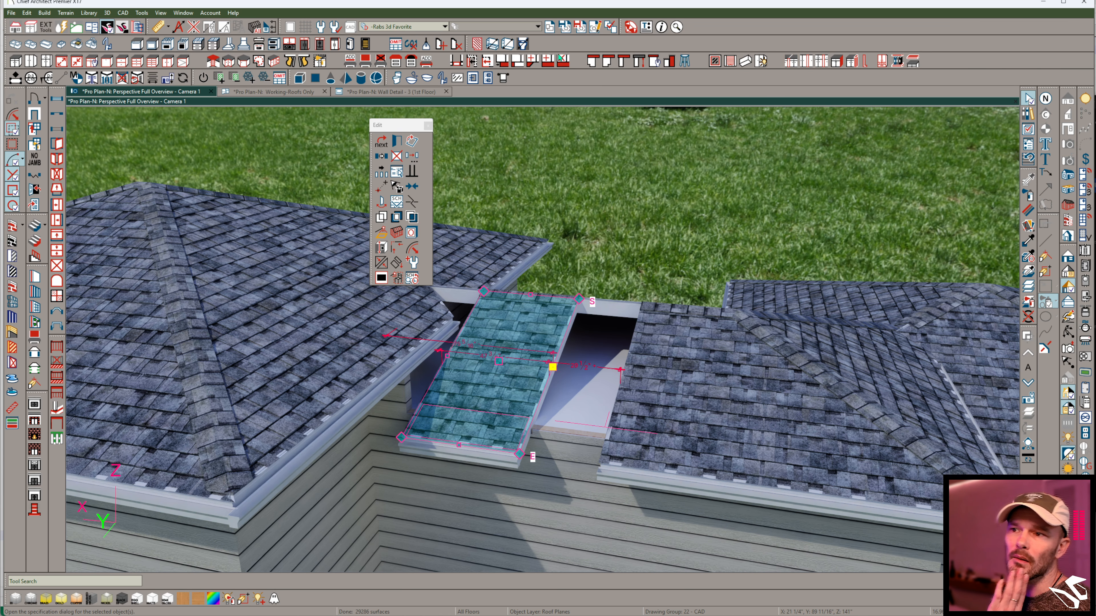
pyautogui.doubleClick(787, 256)
pyautogui.write('8')
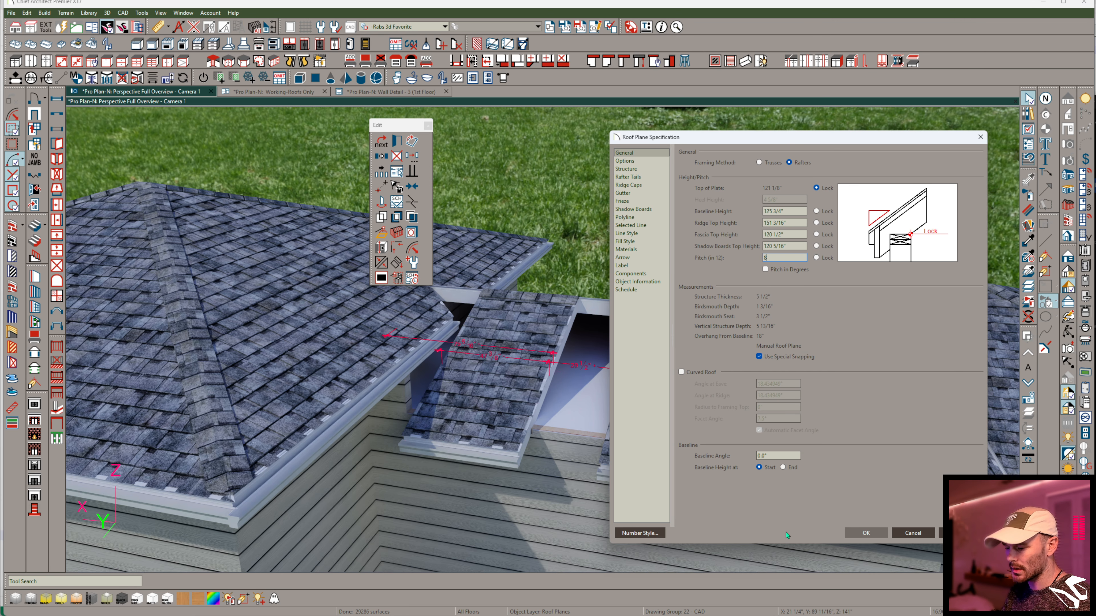
pyautogui.press('Return')
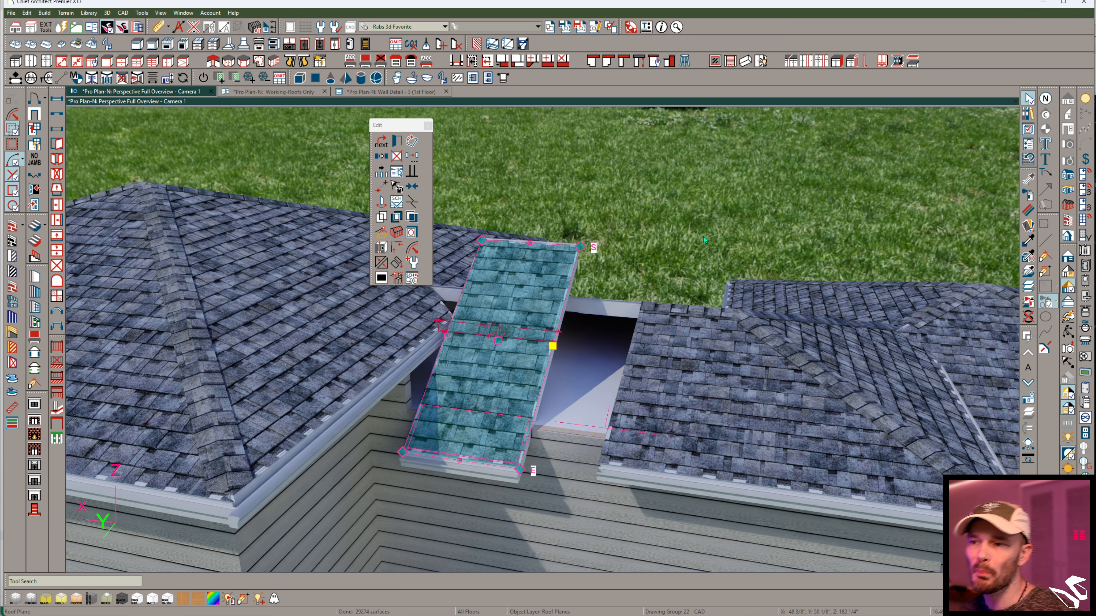
# - Hide the camera-facing exterior walls and lower the large block's room ceiling by a relative distance
pyautogui.moveTo(704, 237); pyautogui.dragTo(567, 408, button='middle')
pyautogui.moveTo(499, 474); pyautogui.dragTo(538, 451, button='middle')
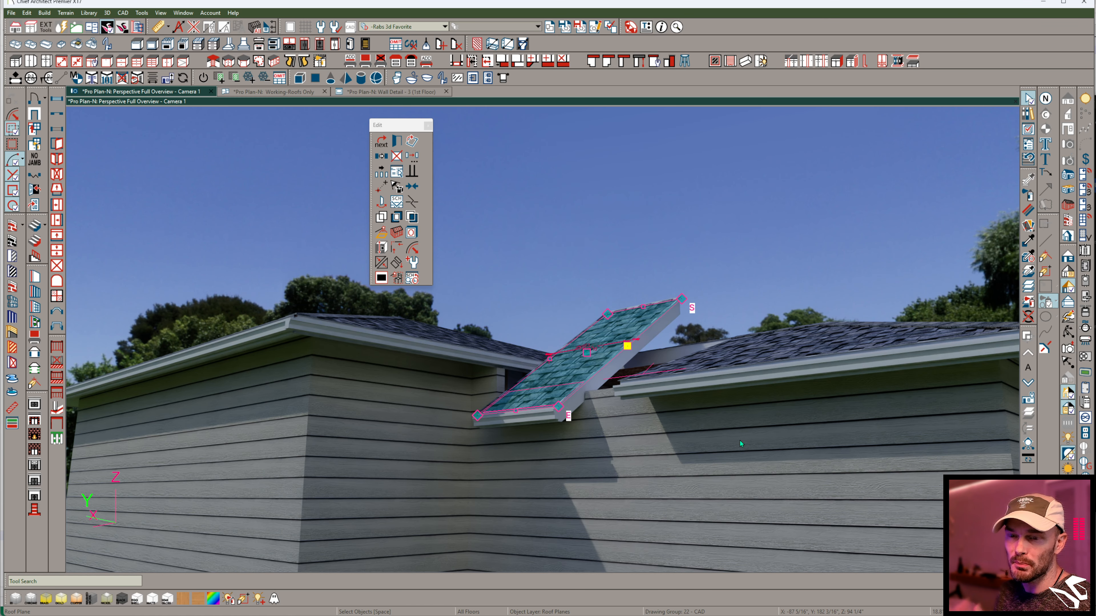
pyautogui.moveTo(739, 440); pyautogui.dragTo(388, 432, button='middle')
pyautogui.moveTo(380, 456); pyautogui.dragTo(481, 457)
pyautogui.moveTo(158, 367); pyautogui.dragTo(242, 328, button='middle')
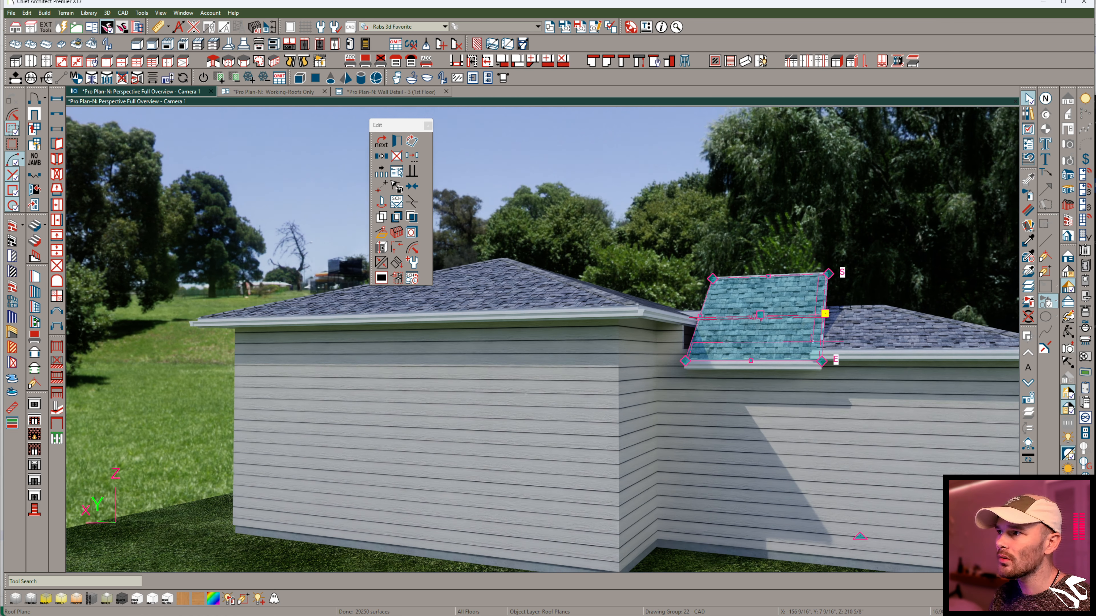
pyautogui.click(1069, 220)
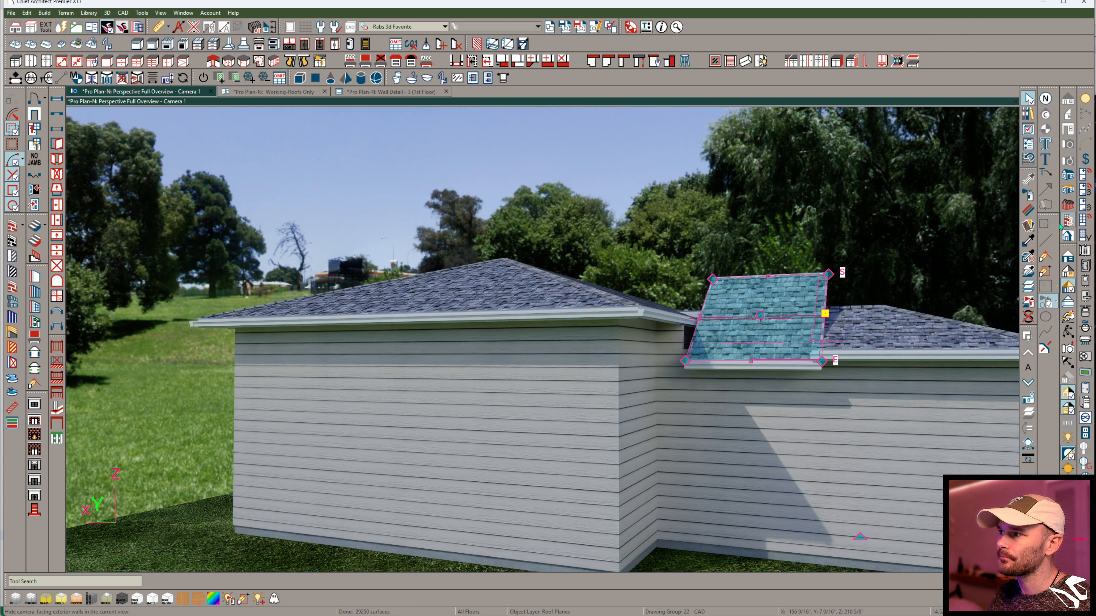
pyautogui.click(309, 400)
pyautogui.press('Tab')
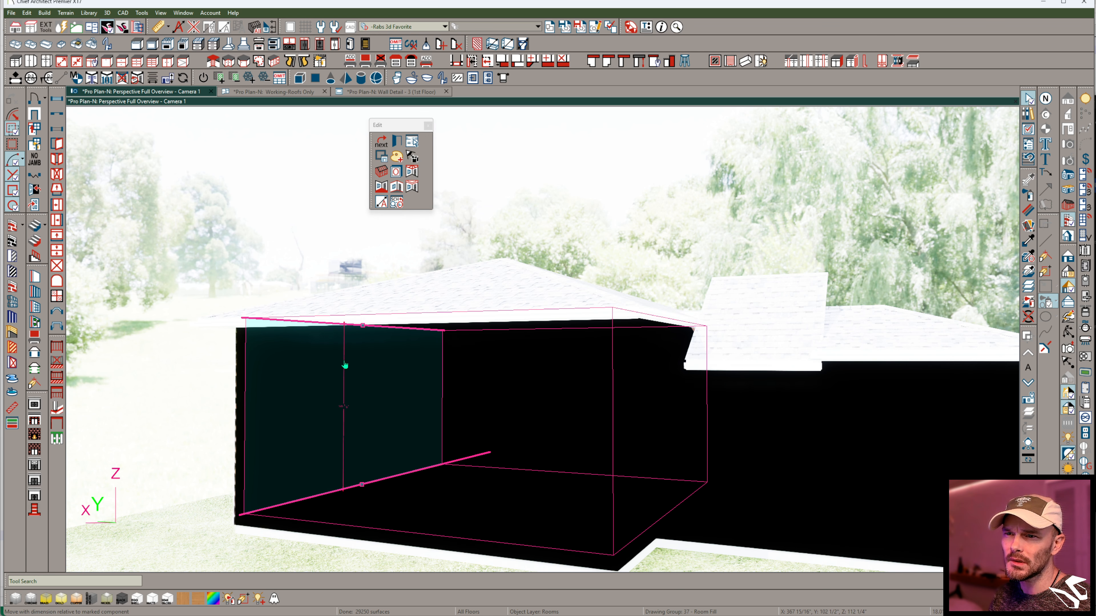
pyautogui.moveTo(362, 327); pyautogui.dragTo(362, 357)
pyautogui.press('Tab')
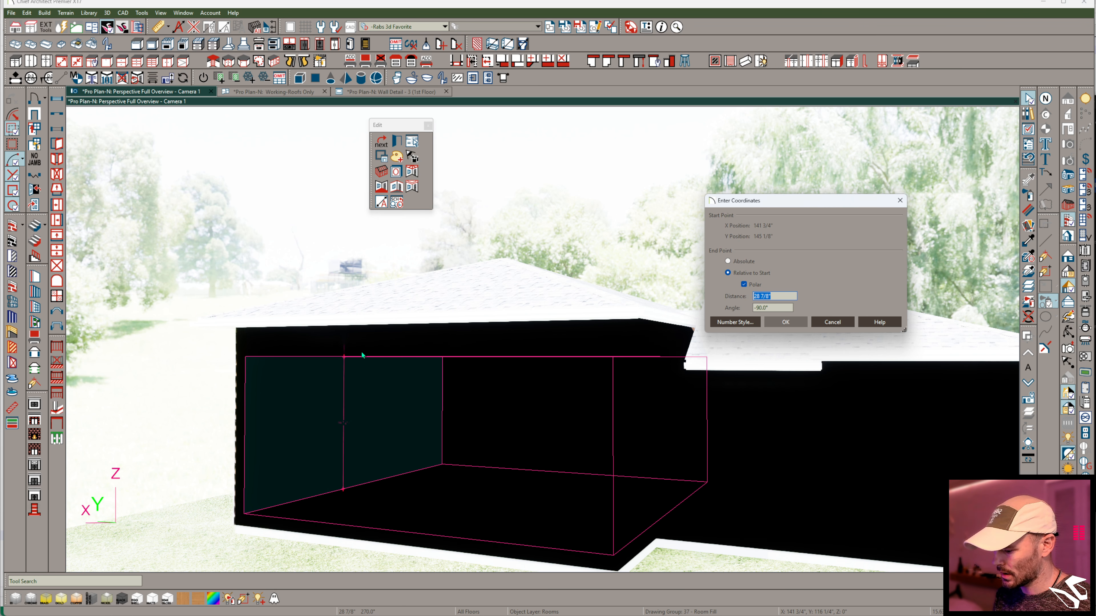
pyautogui.press('Return')
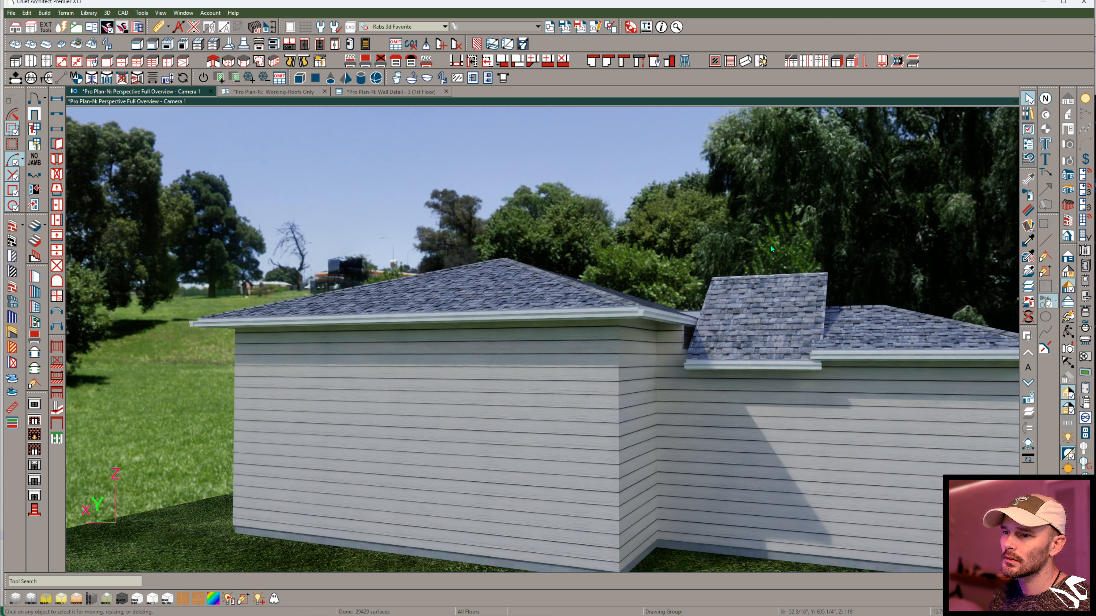
# - Select the large block's four roof planes together and move them with a Z delta of -24"
pyautogui.moveTo(772, 249); pyautogui.dragTo(618, 399, button='middle')
pyautogui.click(535, 397)
pyautogui.moveTo(535, 398); pyautogui.dragTo(535, 438, button='middle')
pyautogui.keyDown('shift'); pyautogui.click(430, 438); pyautogui.keyUp('shift')
pyautogui.keyDown('shift'); pyautogui.click(458, 449); pyautogui.keyUp('shift')
pyautogui.moveTo(457, 449); pyautogui.dragTo(345, 283, button='middle')
pyautogui.keyDown('shift'); pyautogui.click(466, 428); pyautogui.keyUp('shift')
pyautogui.click(397, 158)
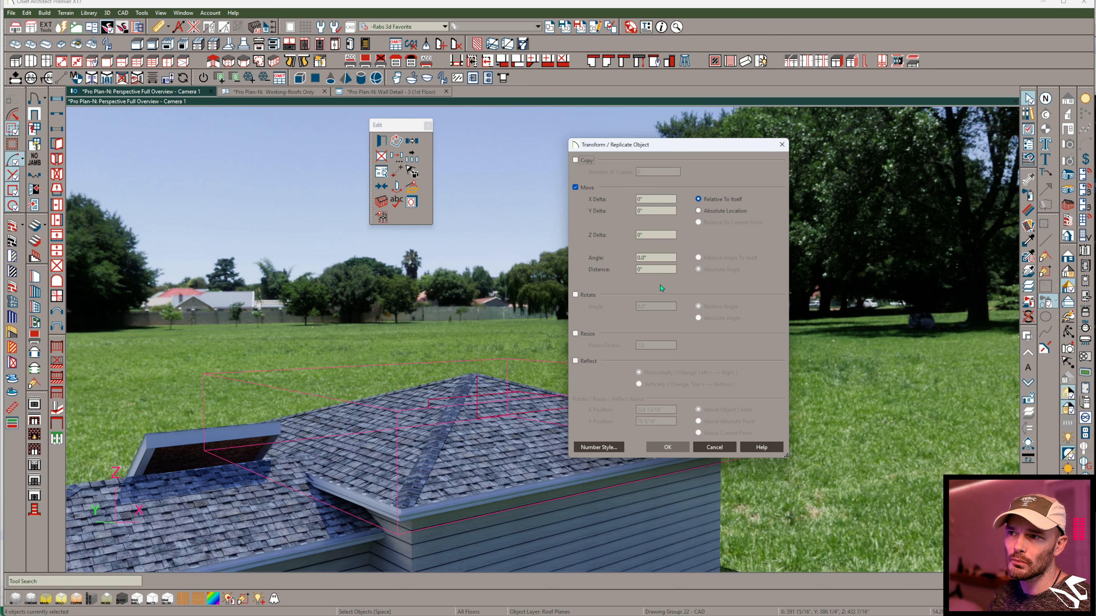
pyautogui.click(662, 235)
pyautogui.write('-24')
pyautogui.press('Return')
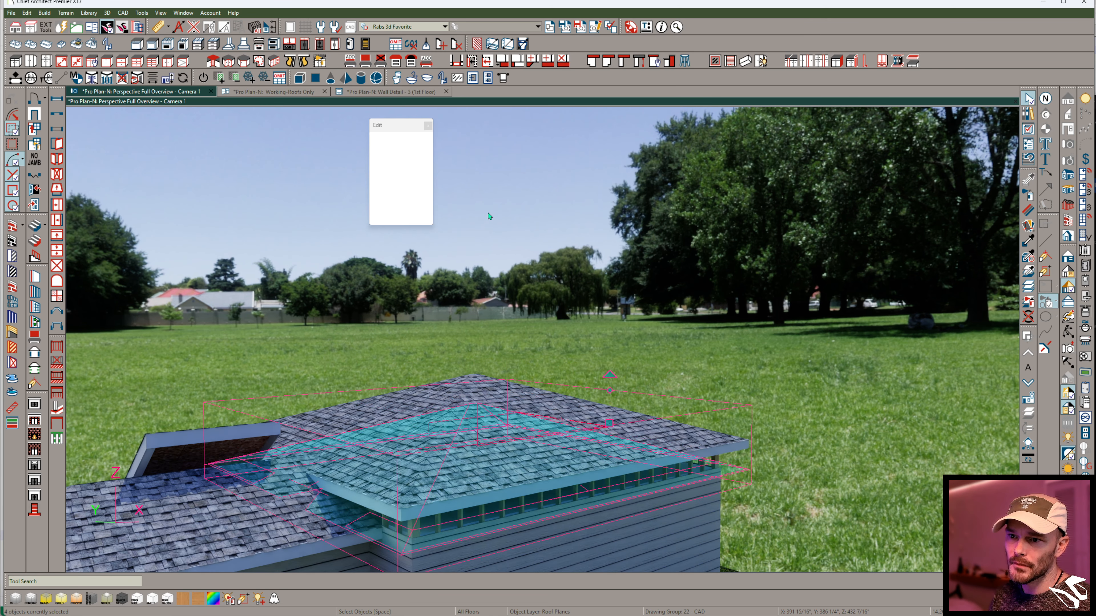
# - Deselect the roof planes and rebuild the framing for the lowered large block, declining to turn on the hidden layers
pyautogui.click(707, 367)
pyautogui.moveTo(706, 367); pyautogui.dragTo(703, 395, button='middle')
pyautogui.click(255, 27)
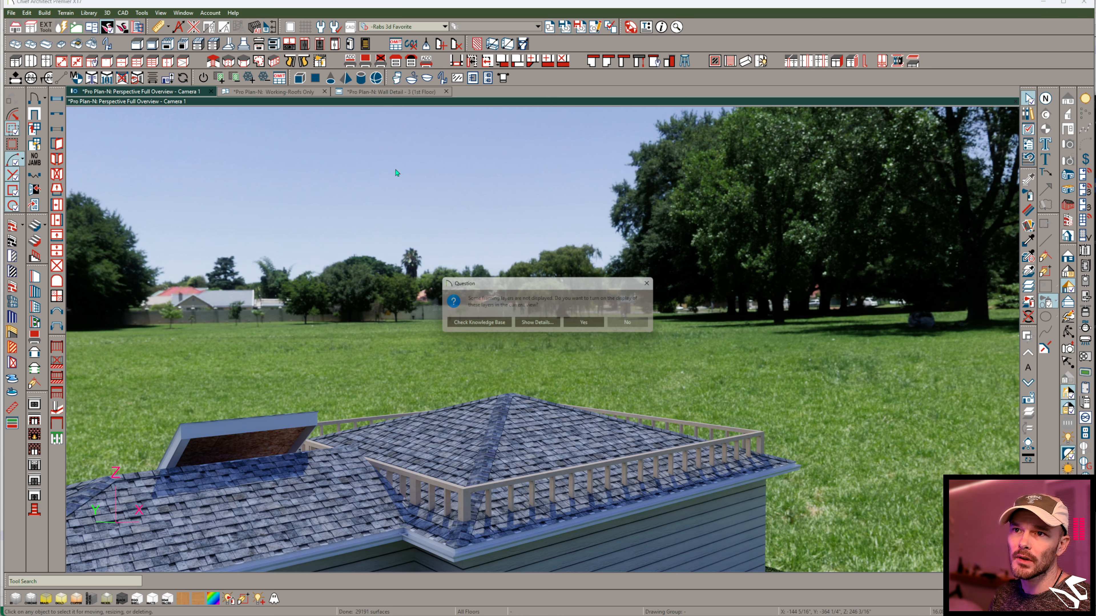
pyautogui.click(630, 324)
pyautogui.moveTo(631, 324); pyautogui.dragTo(880, 281, button='middle')
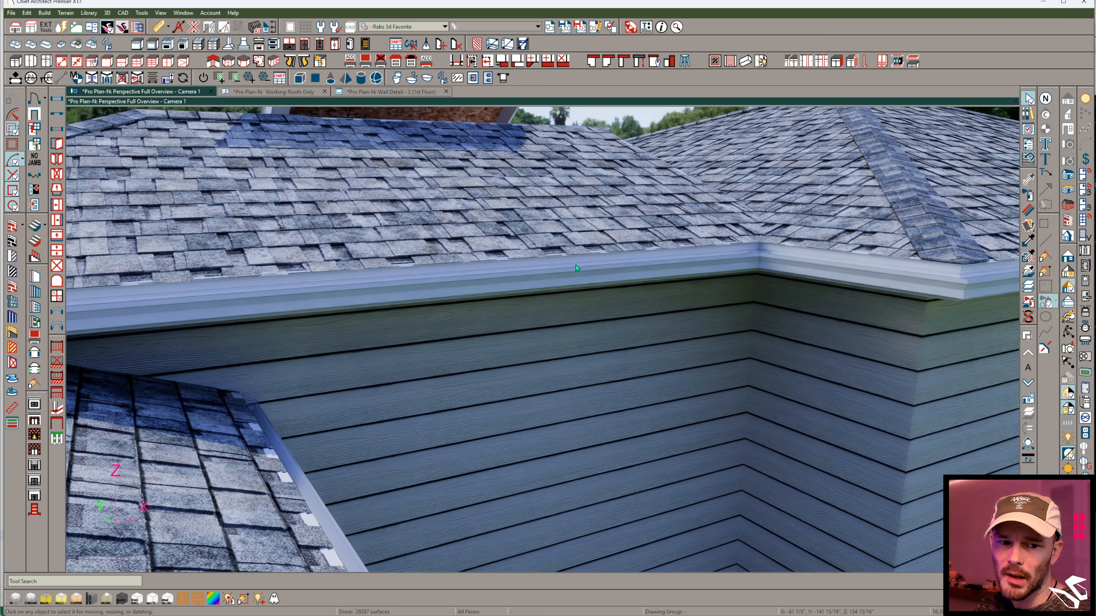
# - Examine from outside how the steeper connecting roof plane's eave and fascia line up with the neighbouring eaves and walls
pyautogui.moveTo(575, 264); pyautogui.dragTo(621, 267, button='middle')
pyautogui.scroll(2, 561, 216)
pyautogui.click(556, 220)
pyautogui.moveTo(556, 220); pyautogui.dragTo(514, 245, button='middle')
pyautogui.moveTo(514, 235); pyautogui.dragTo(491, 290)
pyautogui.moveTo(491, 291); pyautogui.dragTo(474, 404, button='middle')
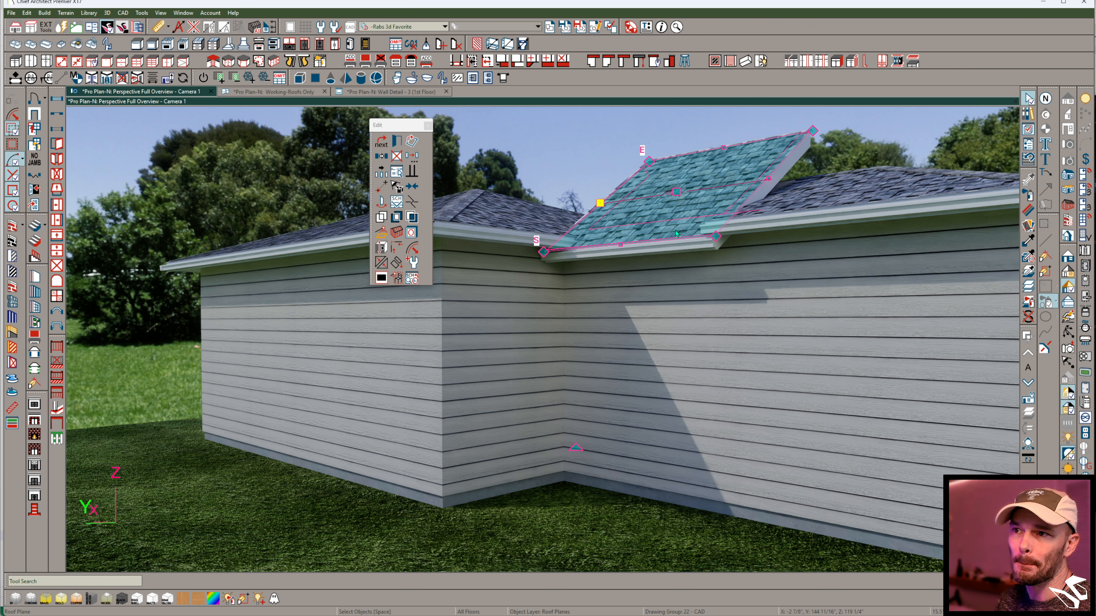
pyautogui.moveTo(677, 233); pyautogui.dragTo(657, 269, button='middle')
pyautogui.scroll(2, 666, 346)
pyautogui.scroll(2, 546, 424)
pyautogui.press('Escape')
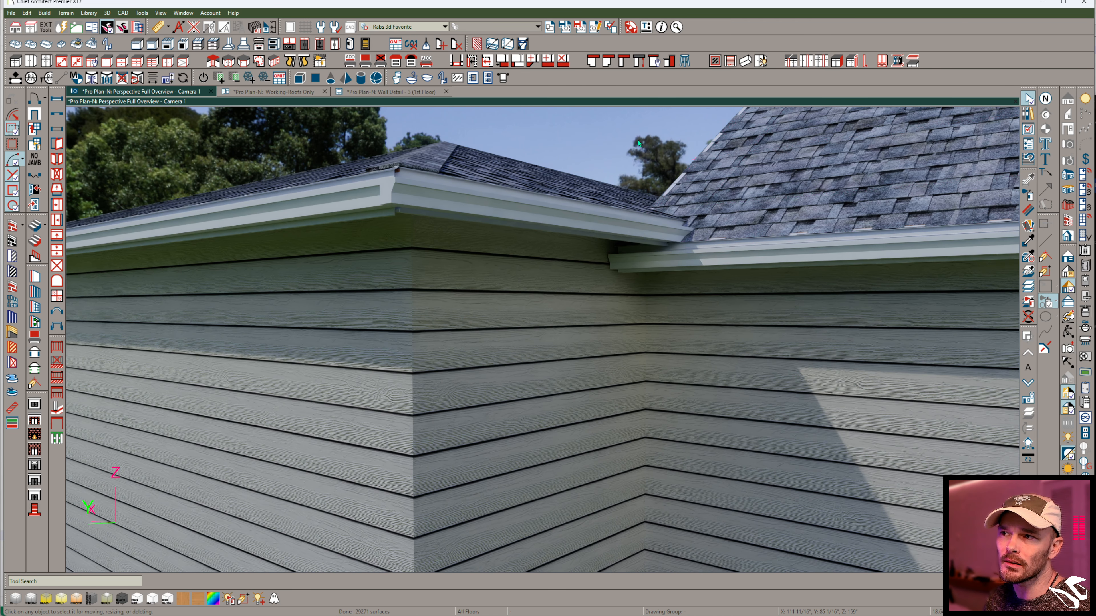
pyautogui.moveTo(674, 277); pyautogui.dragTo(523, 186, button='middle')
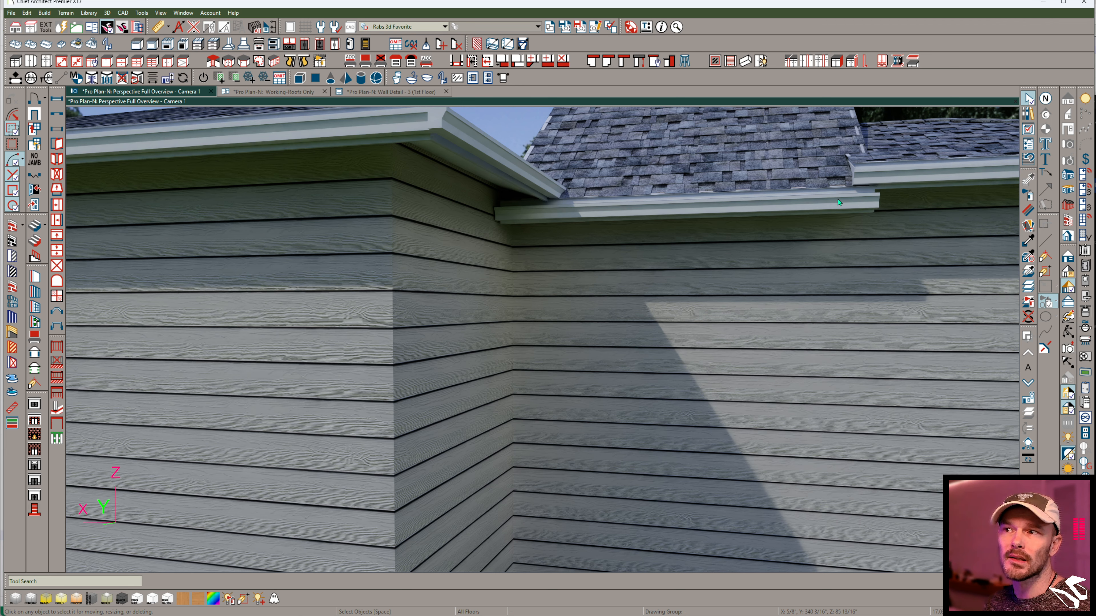
pyautogui.moveTo(764, 183); pyautogui.dragTo(587, 267, button='middle')
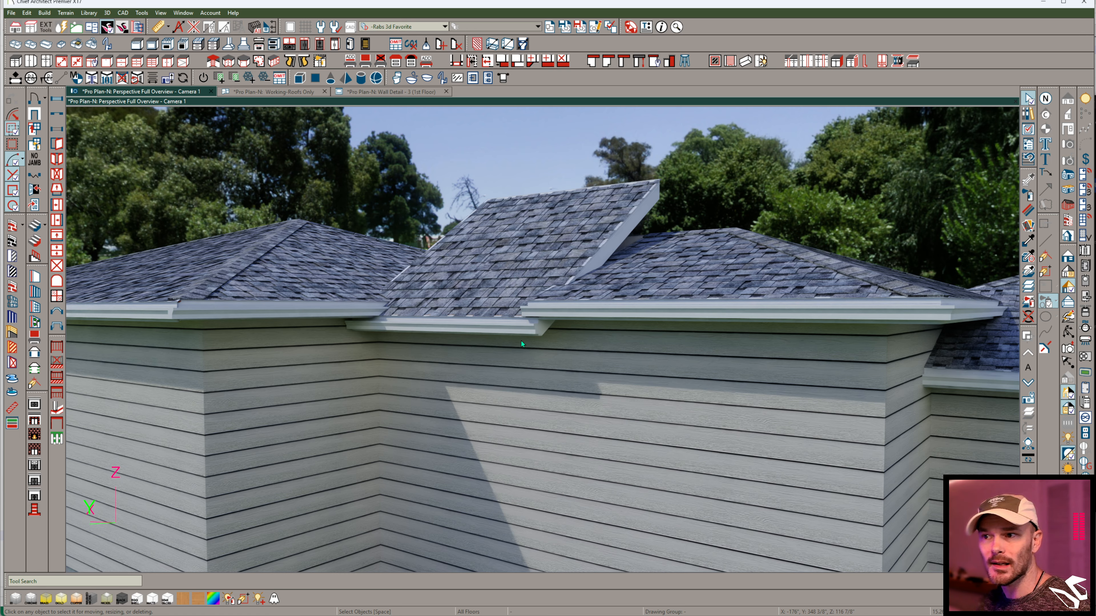
pyautogui.moveTo(474, 342); pyautogui.dragTo(449, 540, button='middle')
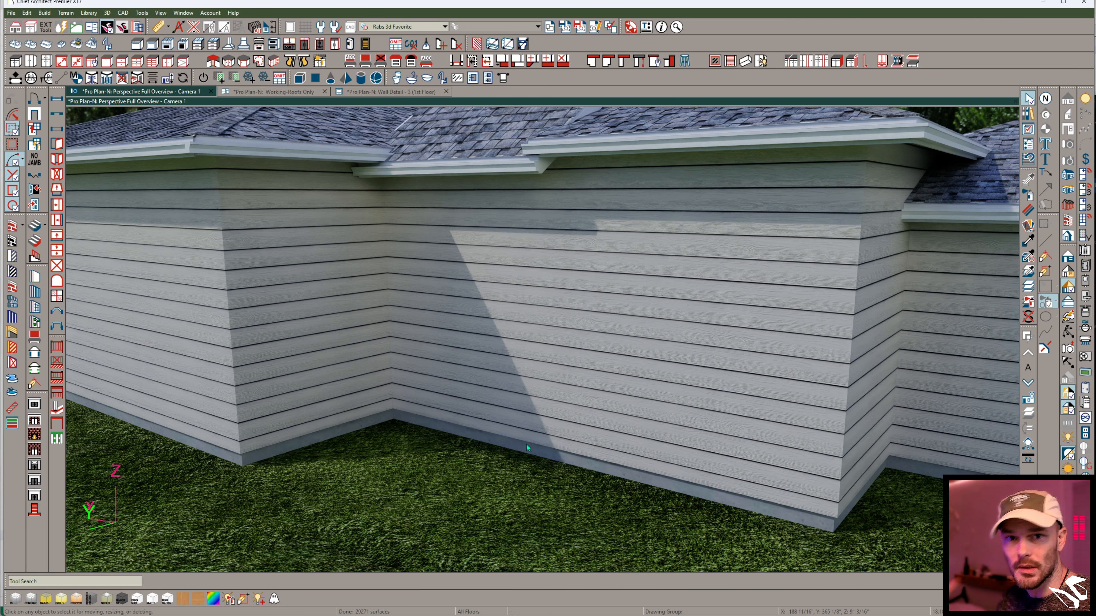
pyautogui.moveTo(526, 445); pyautogui.dragTo(539, 207, button='middle')
pyautogui.moveTo(655, 240); pyautogui.dragTo(589, 291, button='middle')
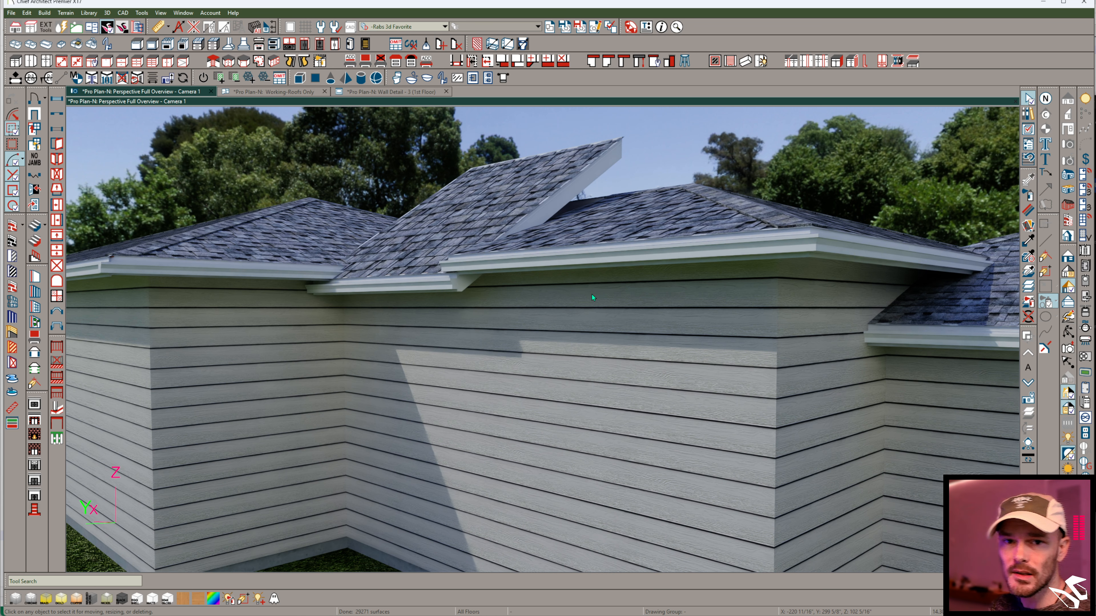